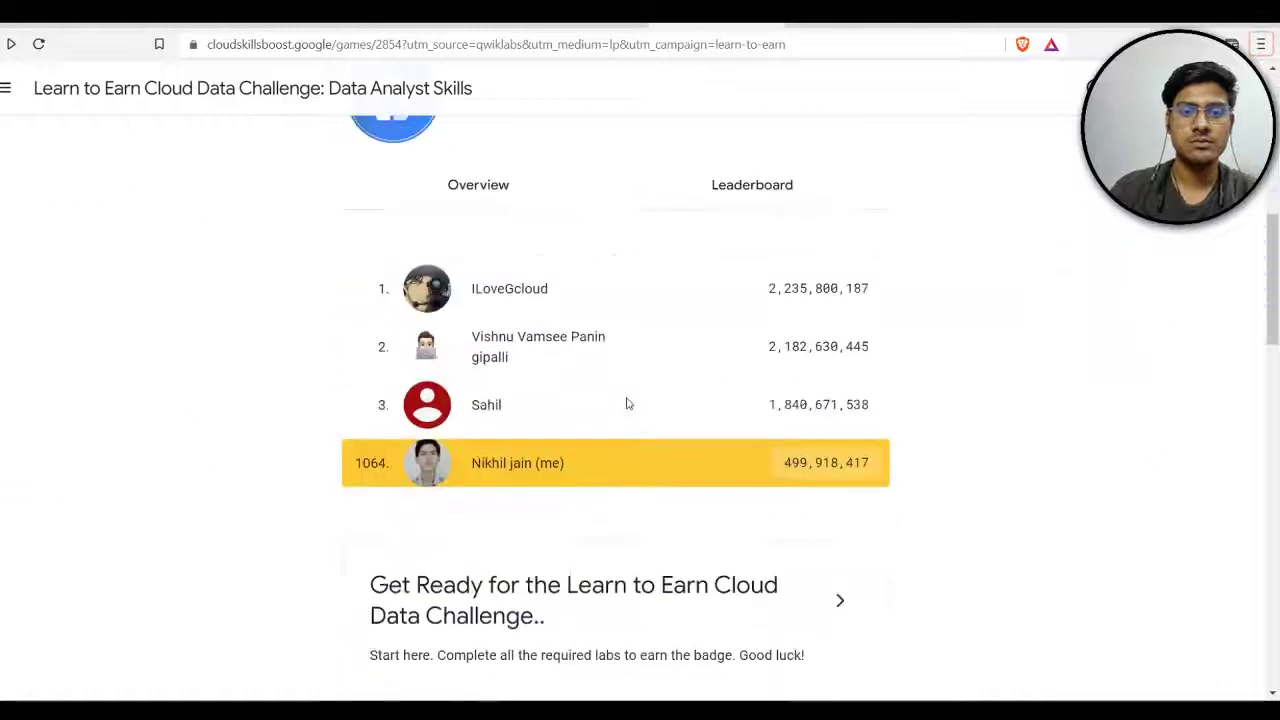
# Step: Open the 'Processing Data with Google Cloud Dataflow' lab in a new tab and start its timer
pyautogui.scroll(-4, 626, 404)
pyautogui.scroll(-4, 626, 404)
pyautogui.scroll(-2, 565, 530)
pyautogui.scroll(-2, 563, 530)
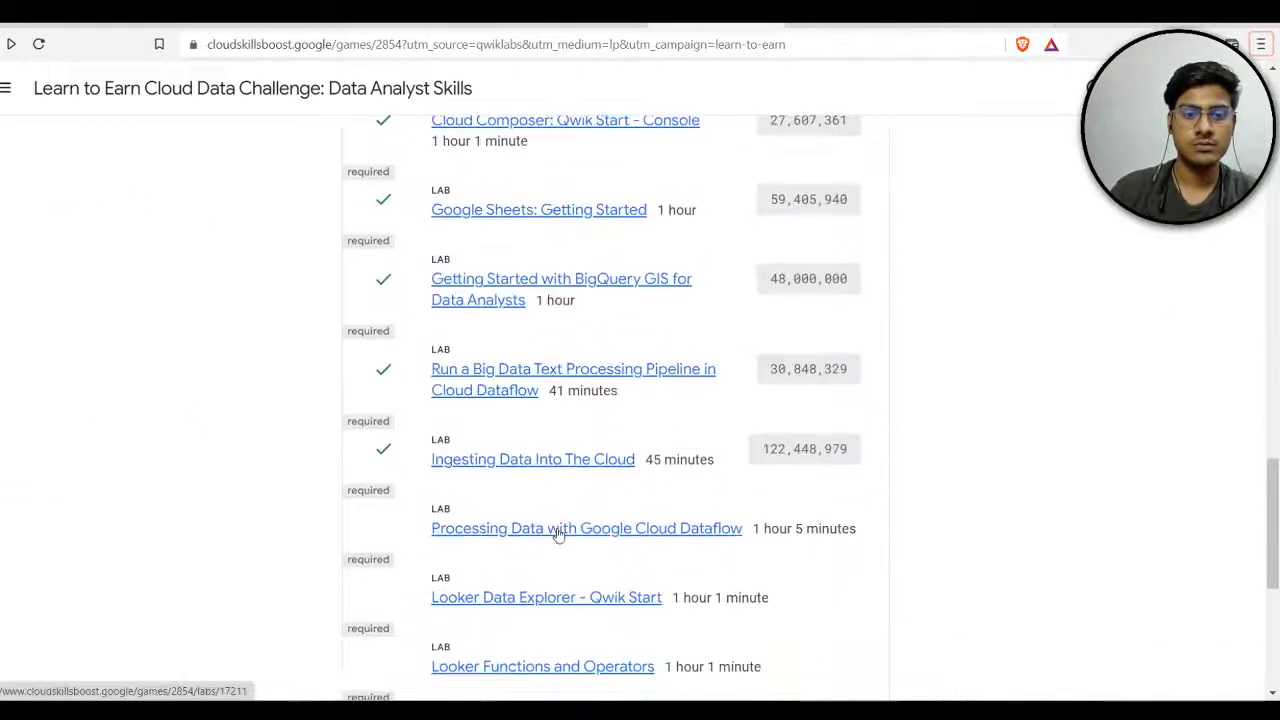
pyautogui.rightClick(550, 532)
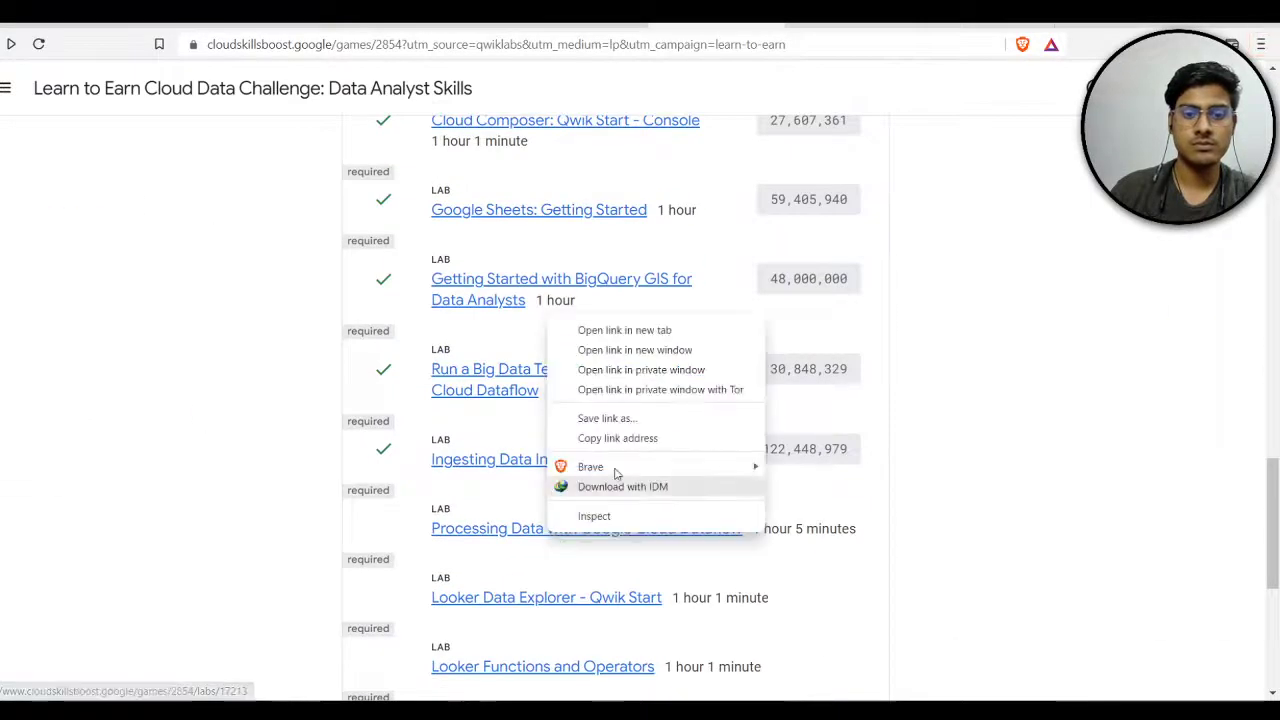
pyautogui.click(621, 331)
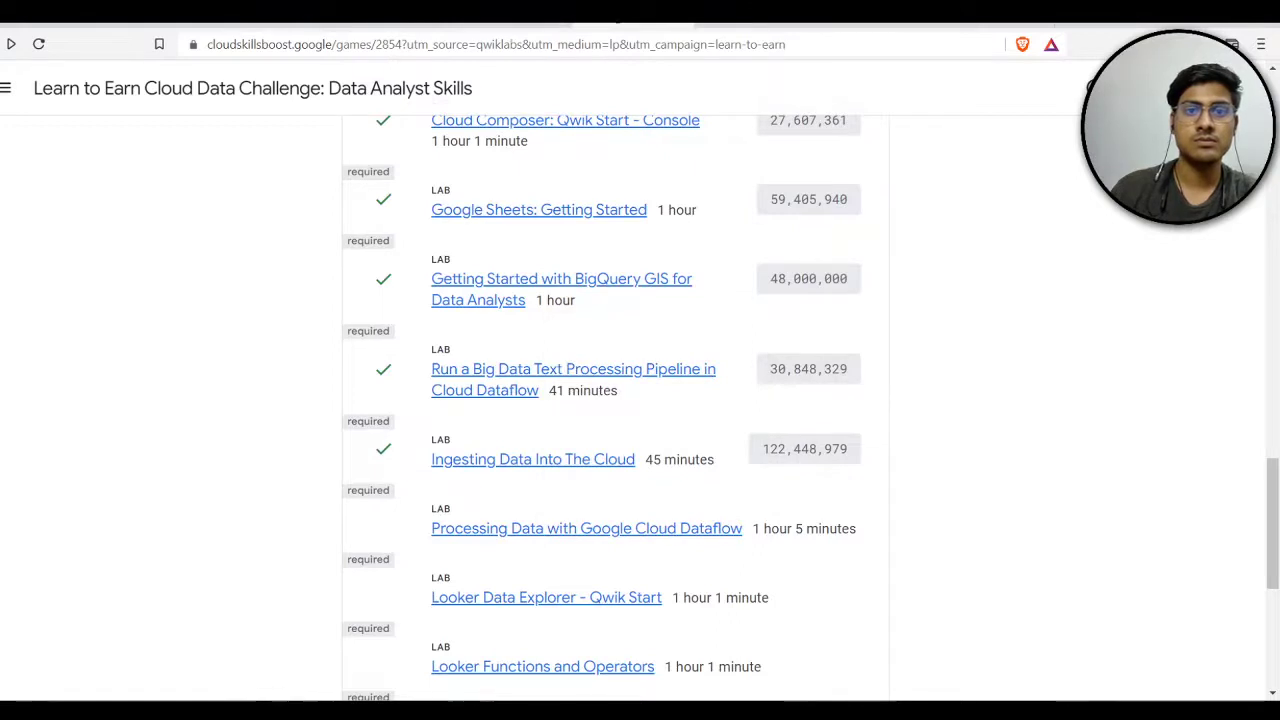
pyautogui.hotkey('ctrl', 'Tab')
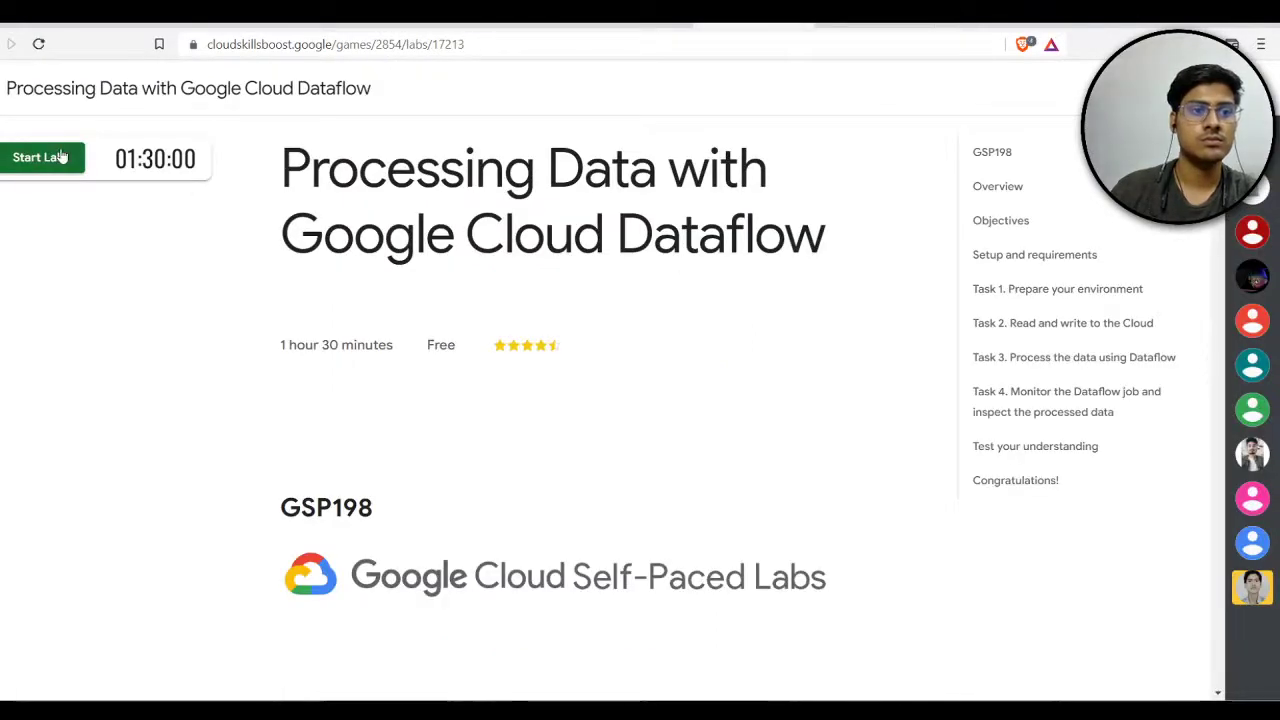
pyautogui.click(78, 165)
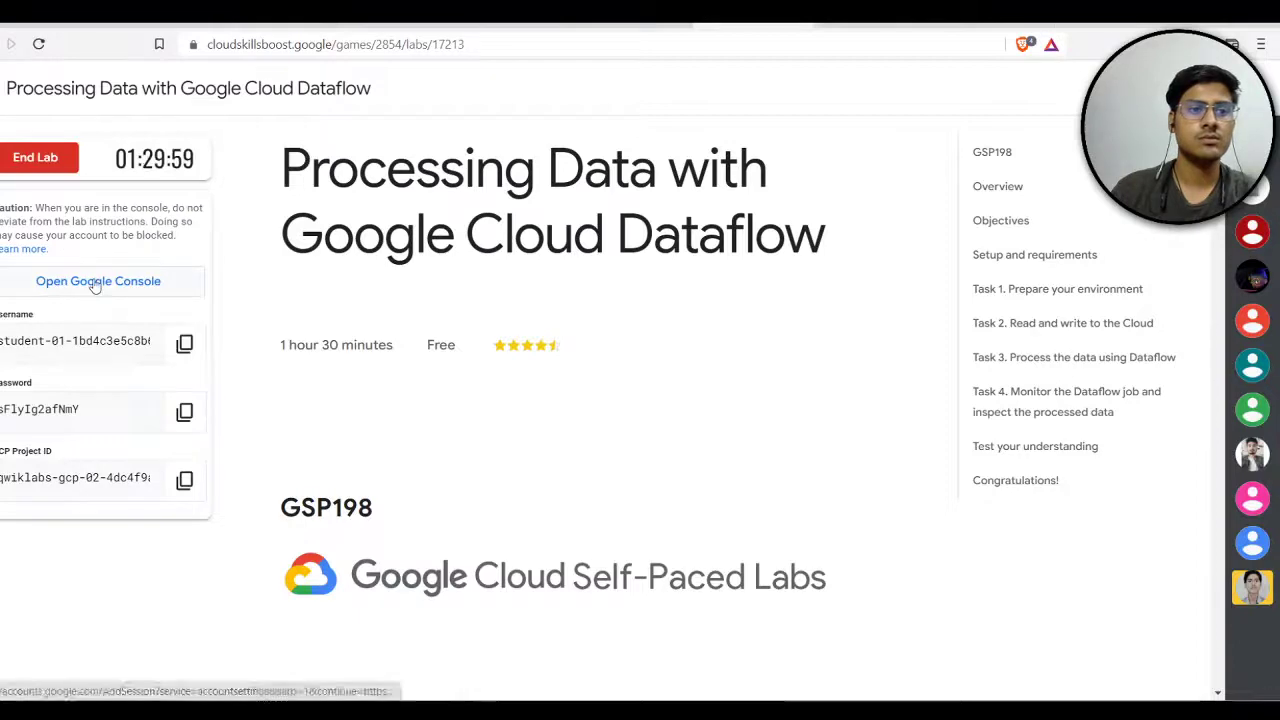
# Step: Open the Google Cloud console sign-in and enter the lab's student username
pyautogui.click(95, 281)
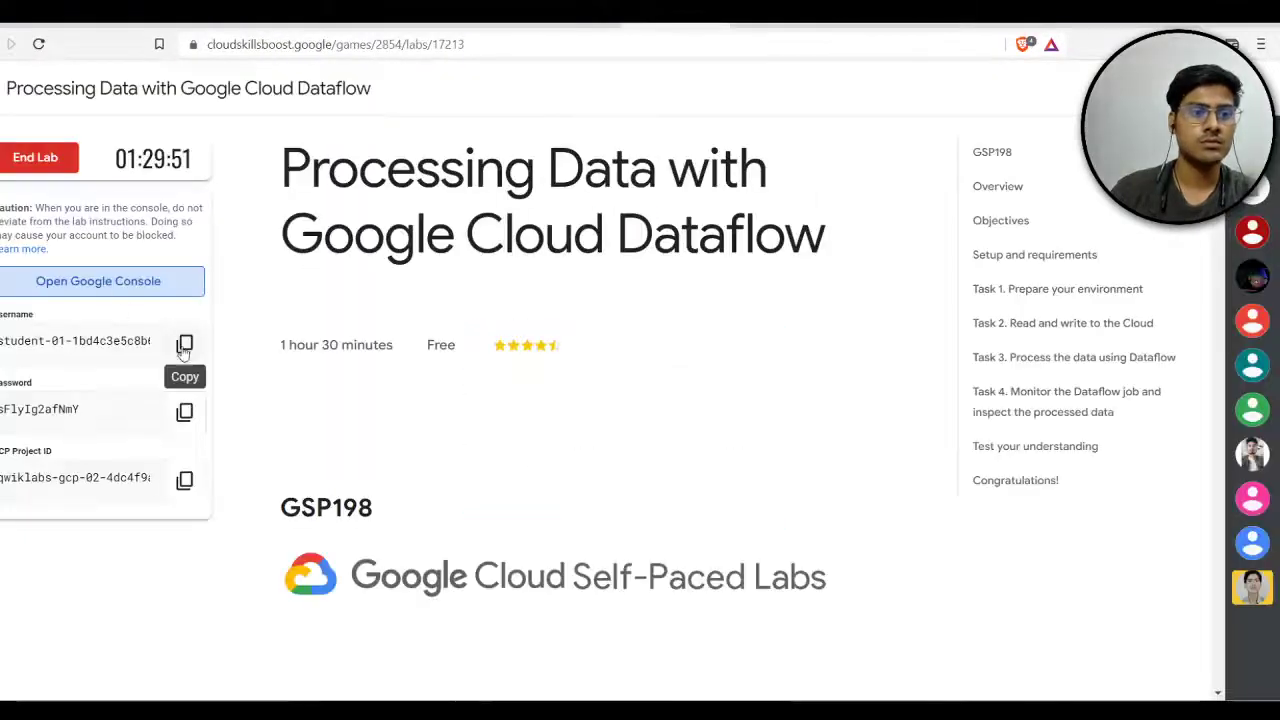
pyautogui.click(185, 343)
pyautogui.hotkey('ctrl', 'v')
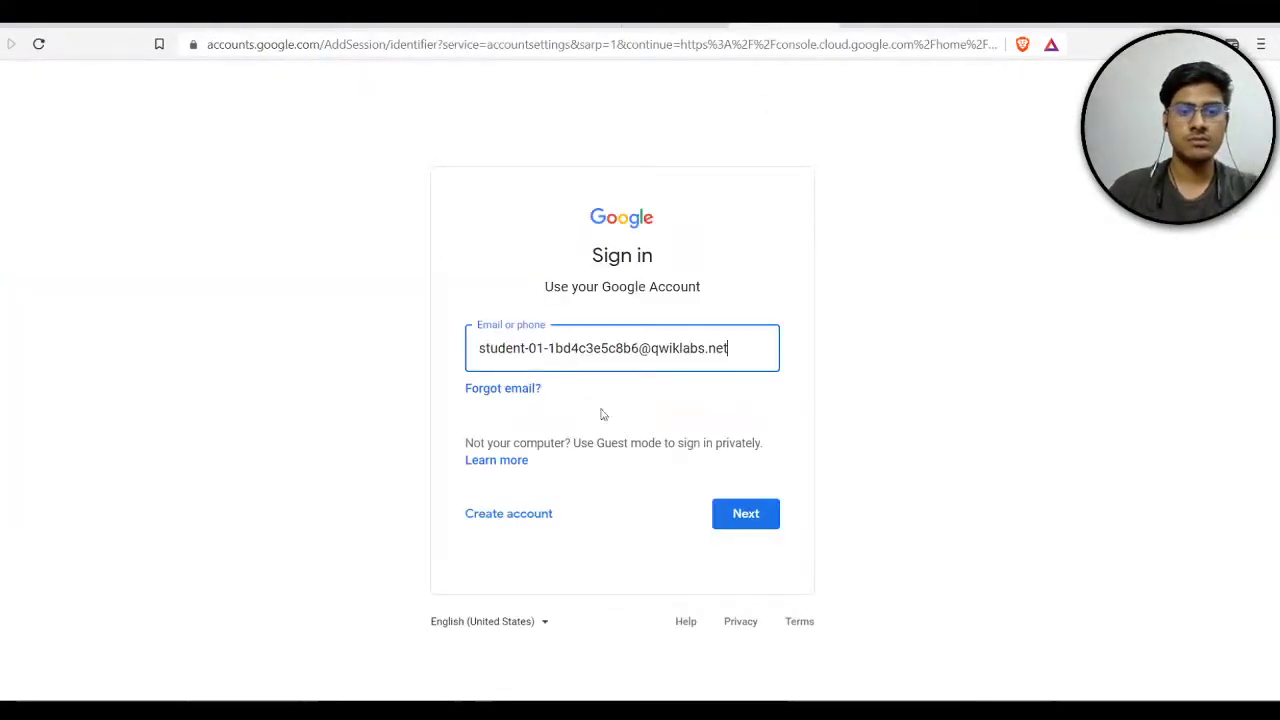
pyautogui.click(748, 514)
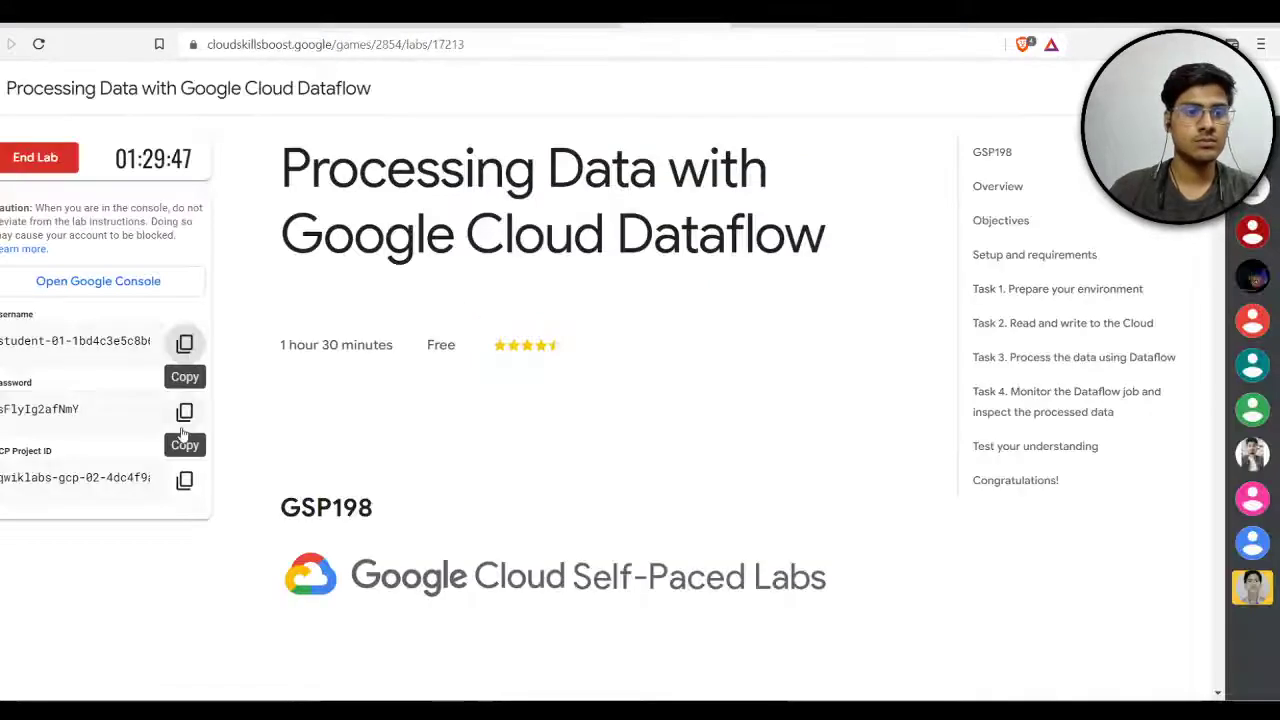
# Step: Enter the student password, accept the new-account terms, and dock the browser on the right half
pyautogui.click(185, 412)
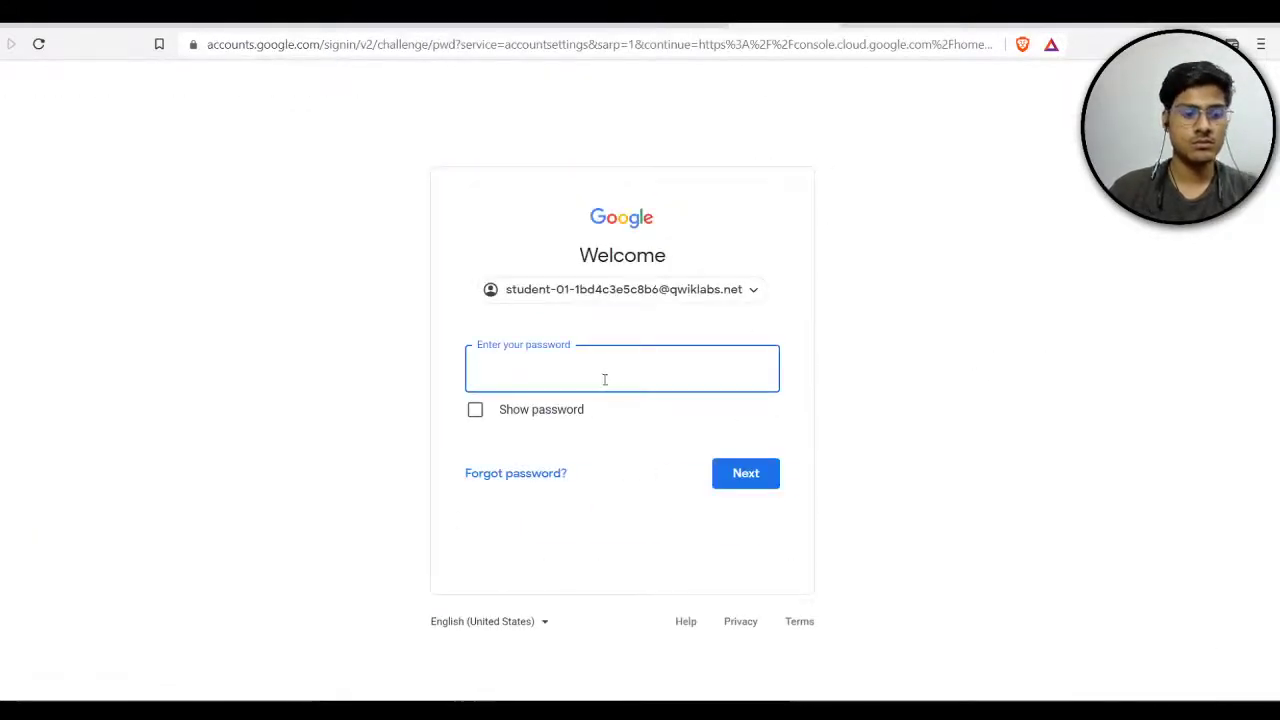
pyautogui.hotkey('ctrl', 'v')
pyautogui.click(733, 472)
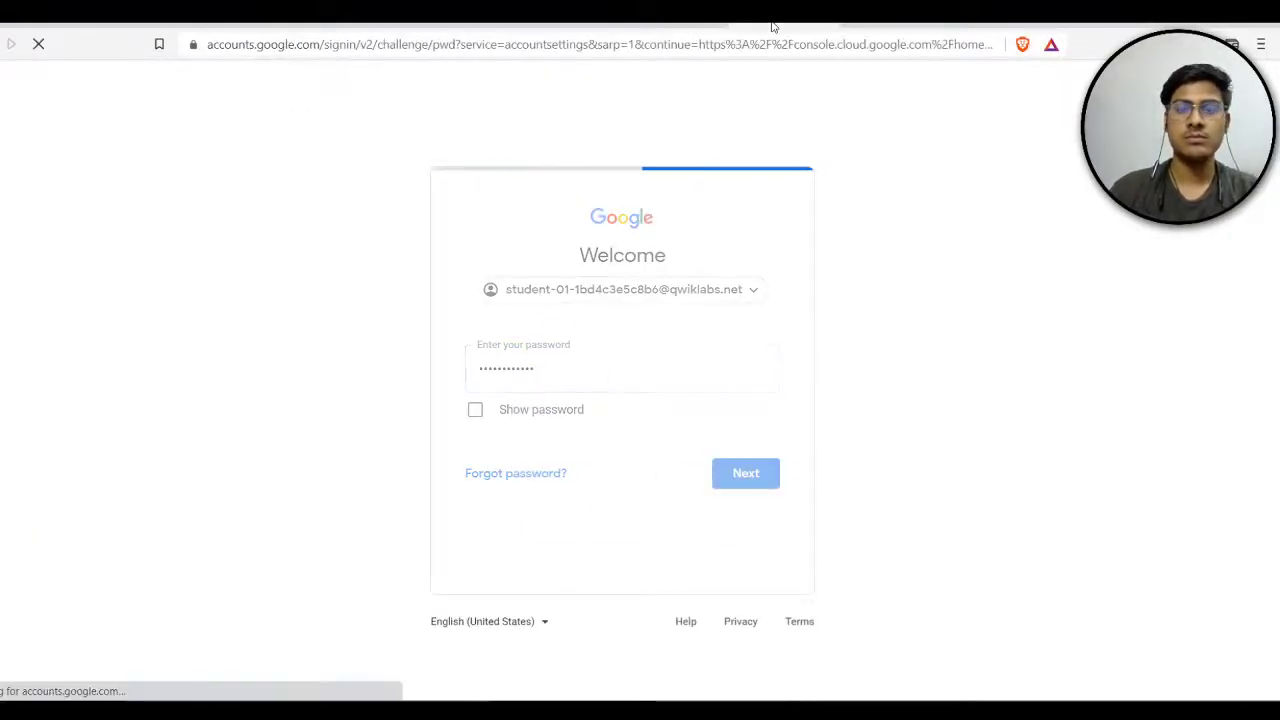
pyautogui.click(659, 532)
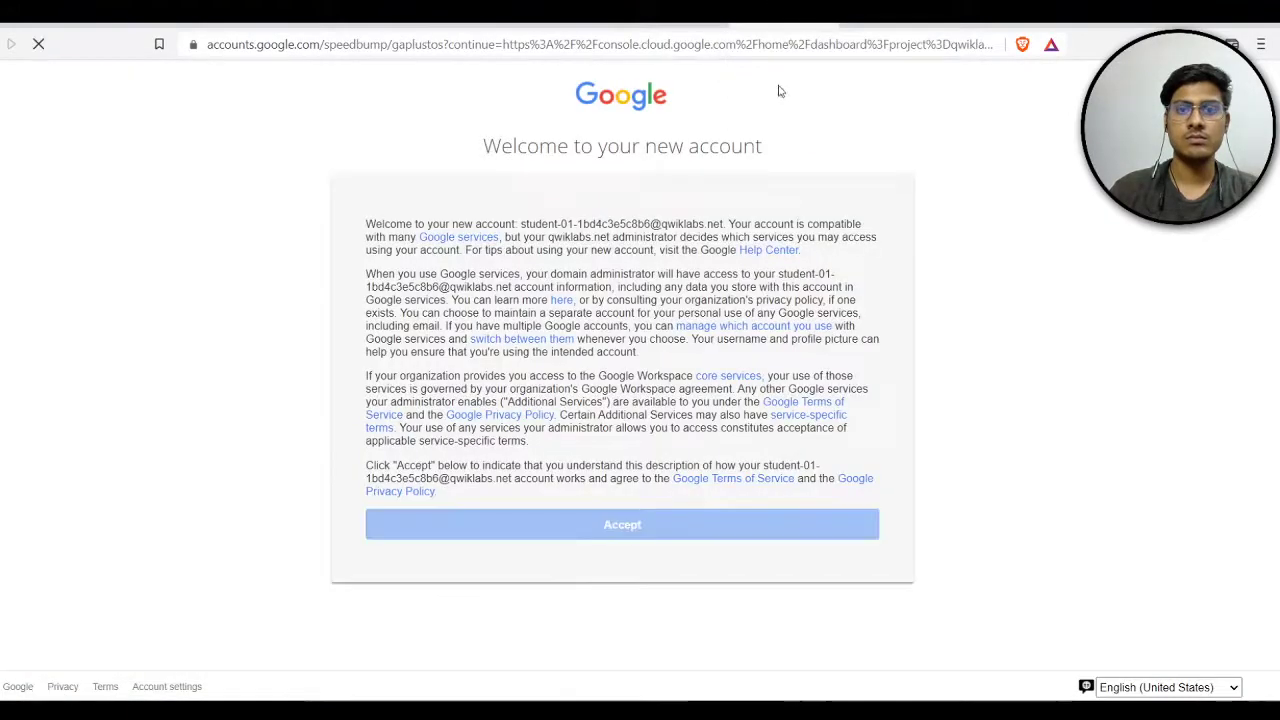
pyautogui.moveTo(770, 27); pyautogui.dragTo(1278, 200)
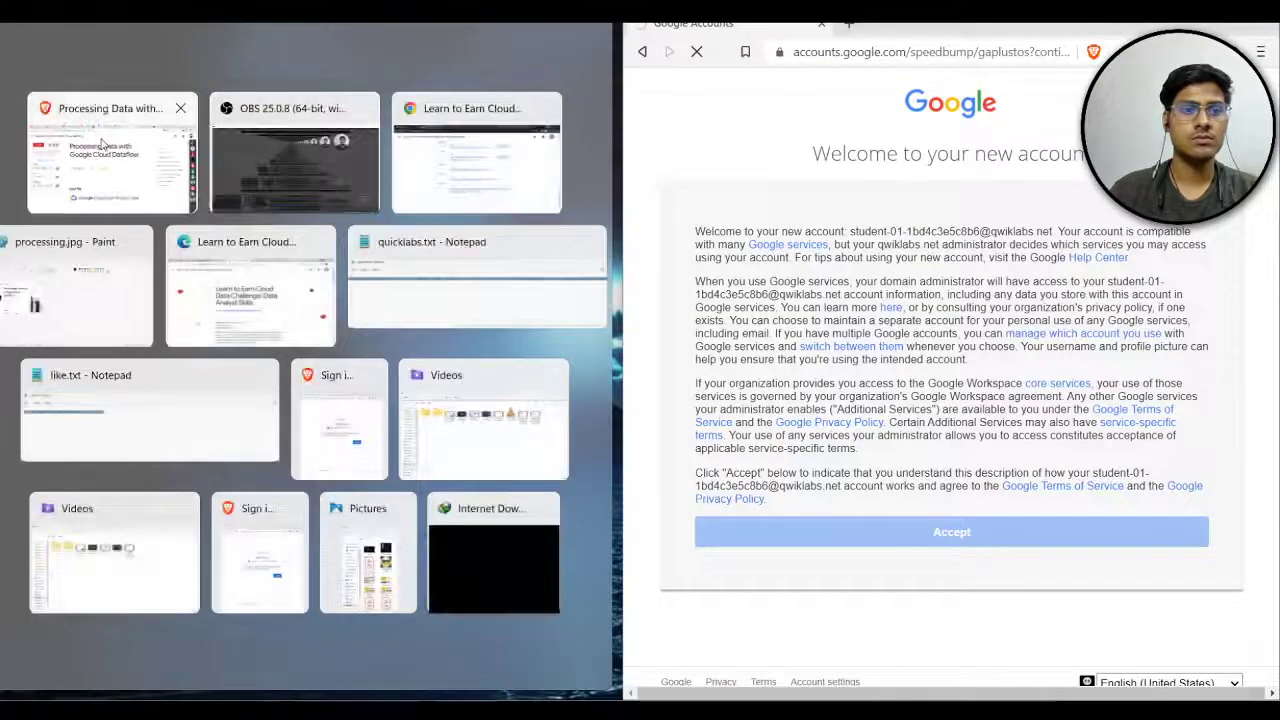
# Step: Place the lab instructions on the left half of the screen and scroll down through them
pyautogui.click(102, 143)
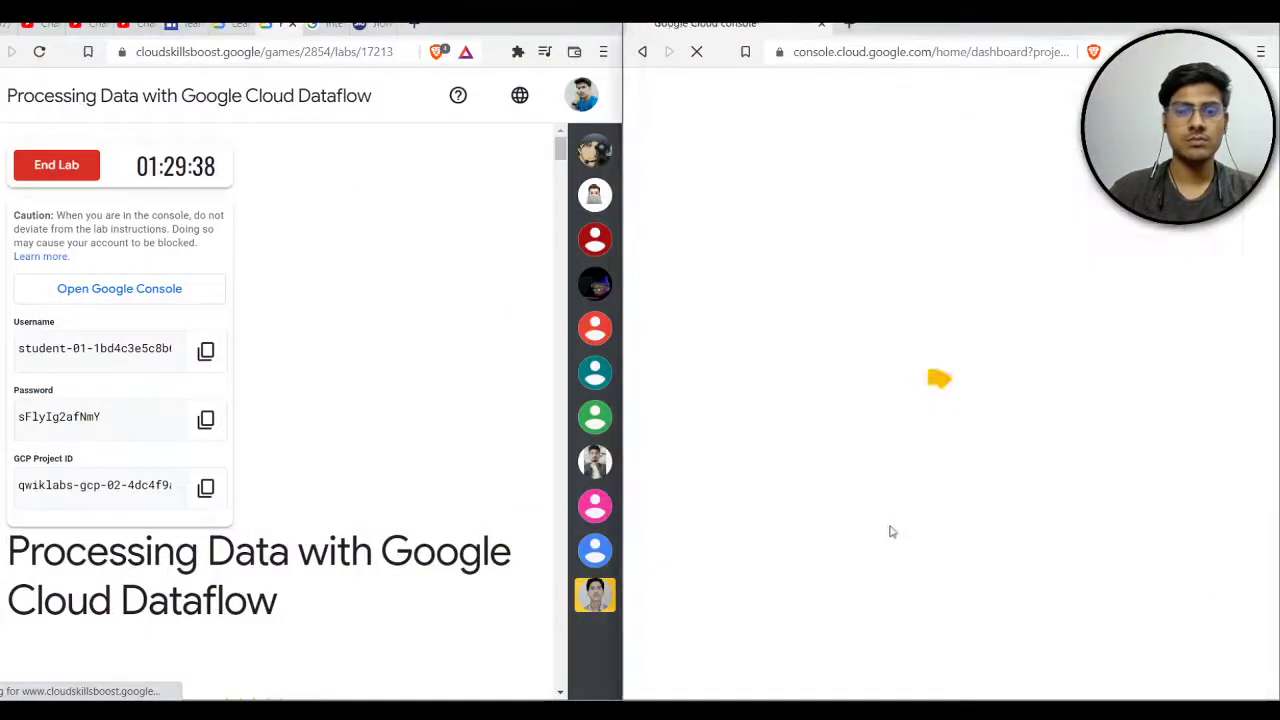
pyautogui.scroll(-5, 305, 240)
pyautogui.scroll(-5, 305, 240)
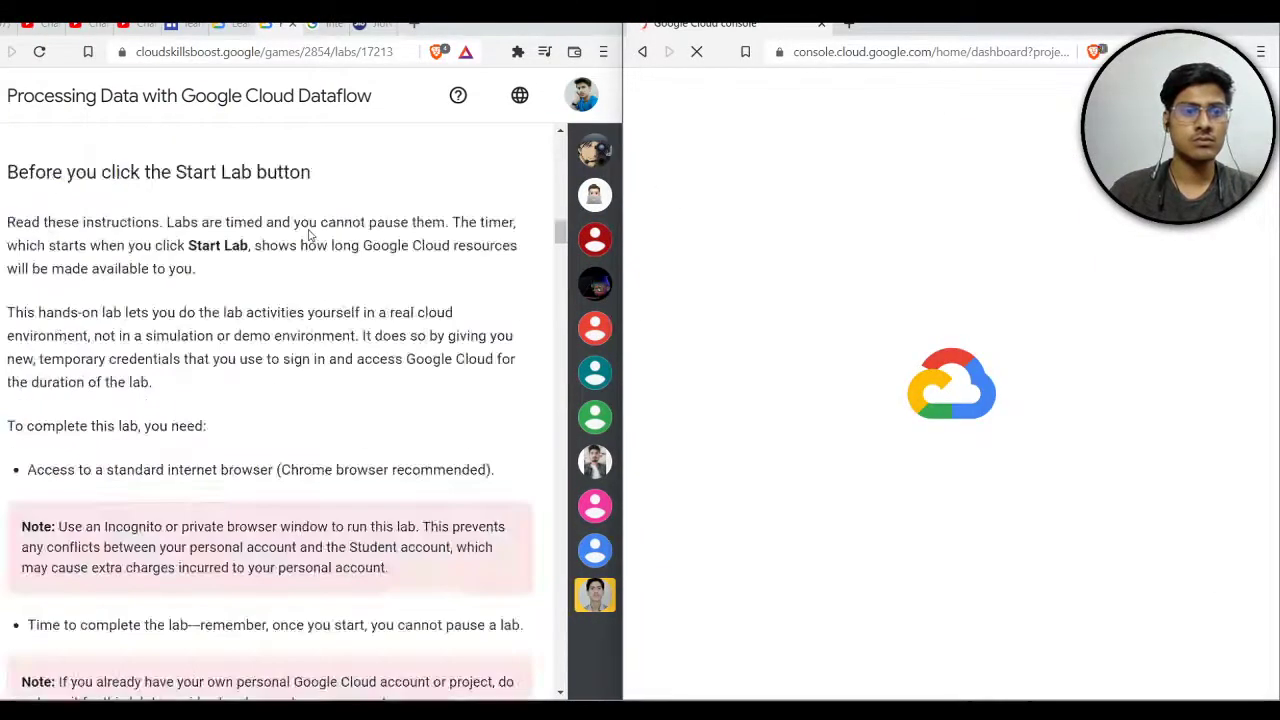
pyautogui.scroll(-5, 309, 236)
pyautogui.scroll(-5, 309, 236)
pyautogui.scroll(-4, 309, 236)
pyautogui.scroll(-4, 309, 236)
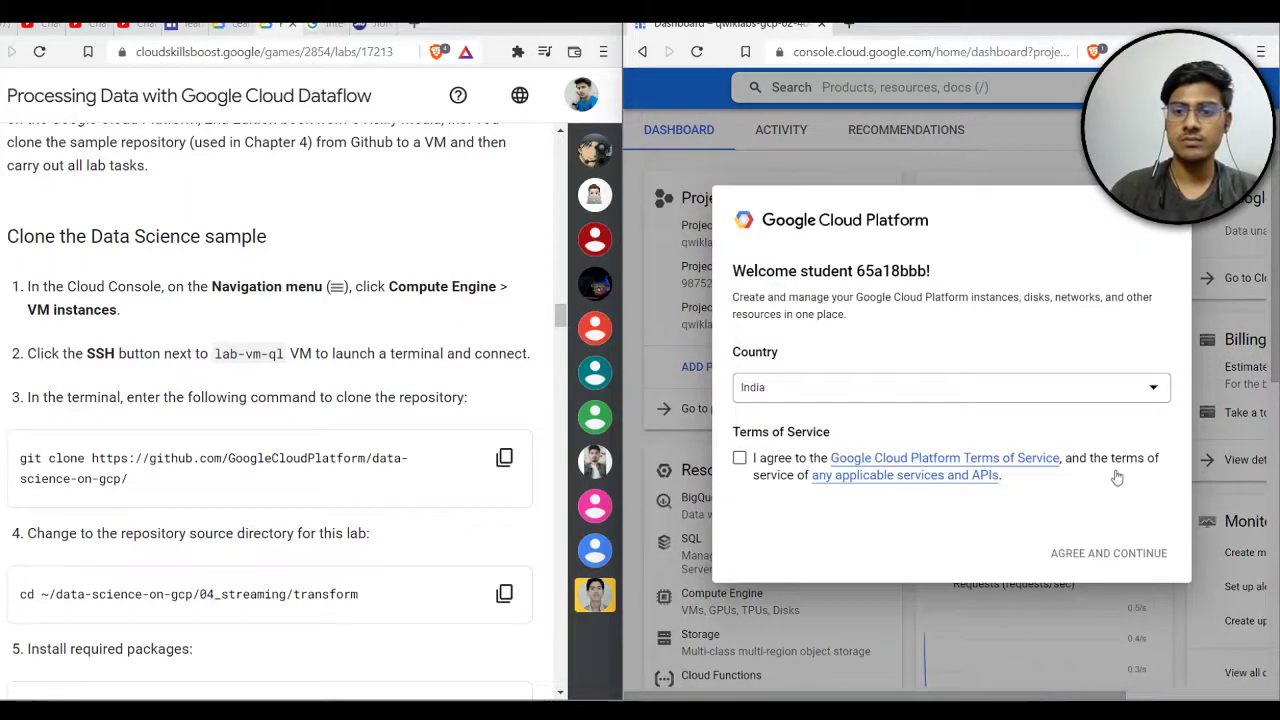
# Step: Agree to the Cloud Terms of Service and open Compute Engine through a 'compute' search
pyautogui.click(1114, 458)
pyautogui.click(1097, 551)
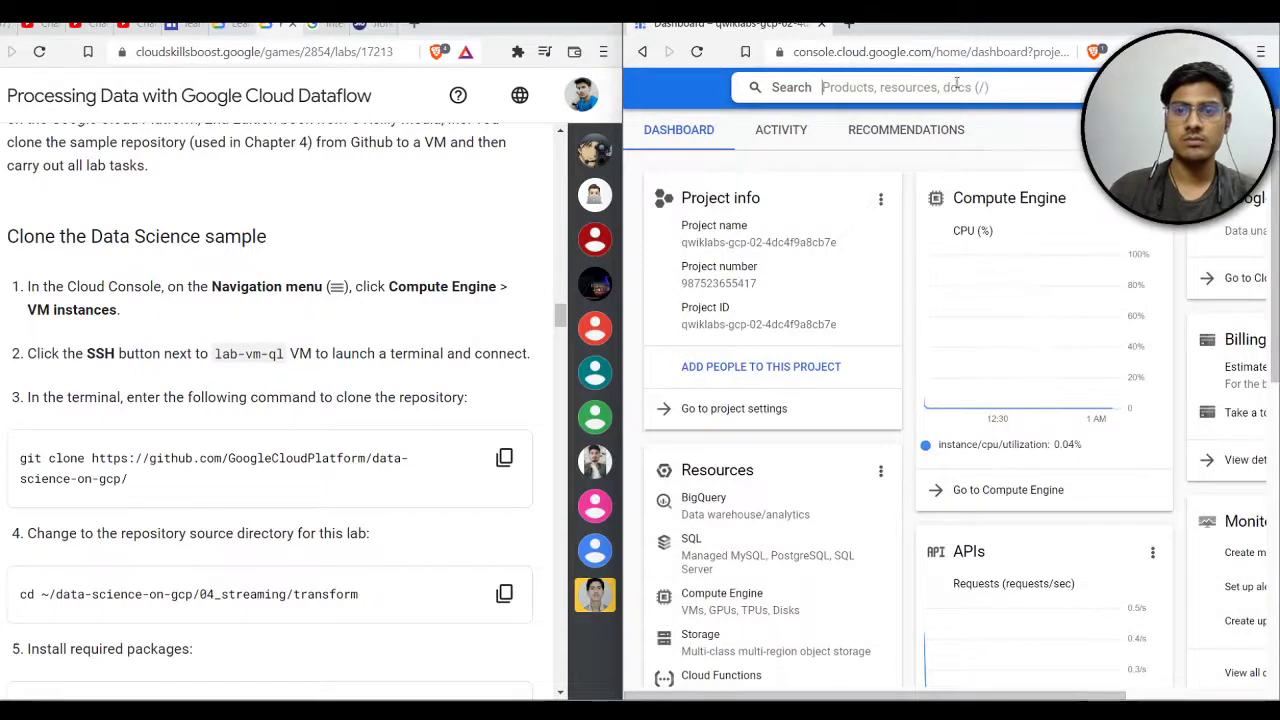
pyautogui.write('comp')
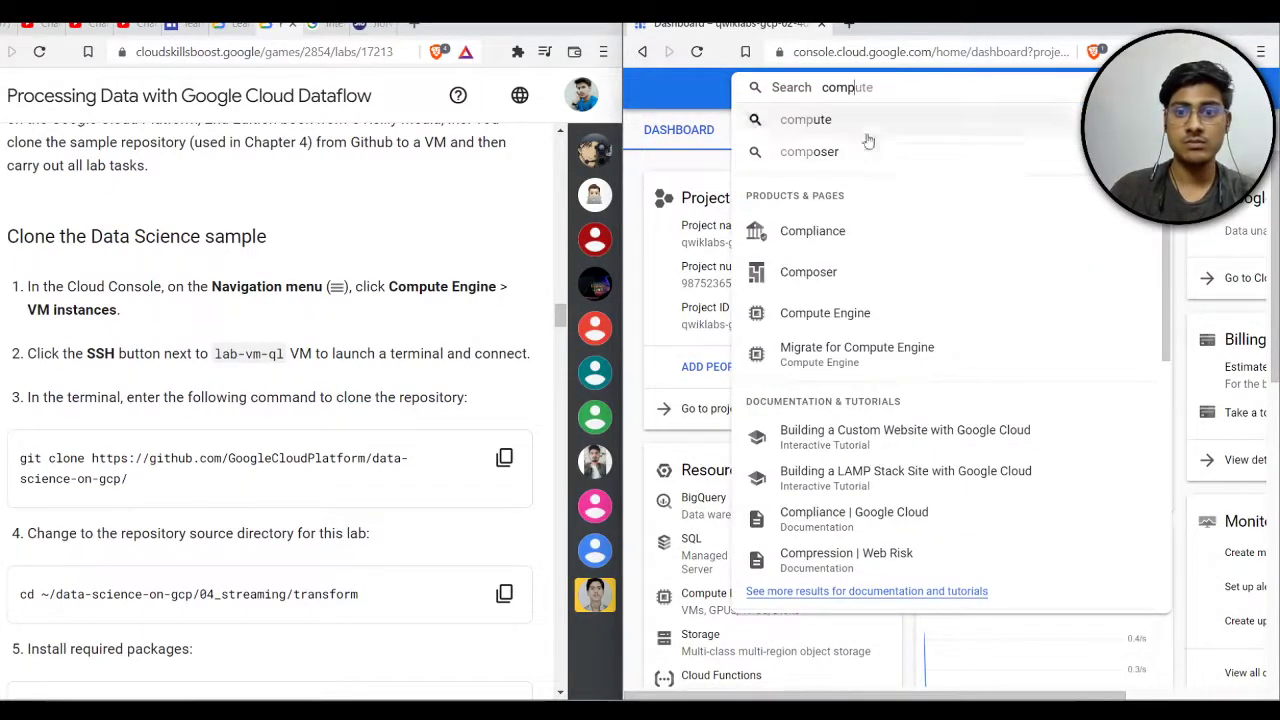
pyautogui.write('ute')
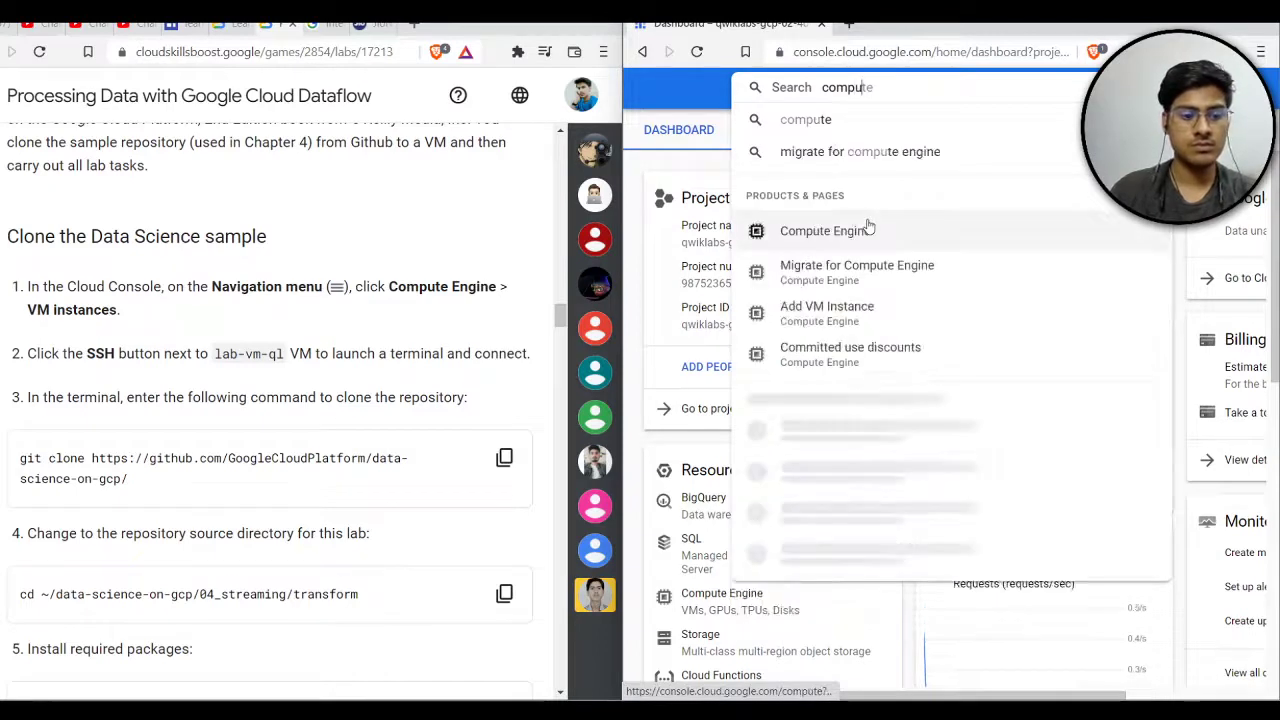
pyautogui.click(824, 199)
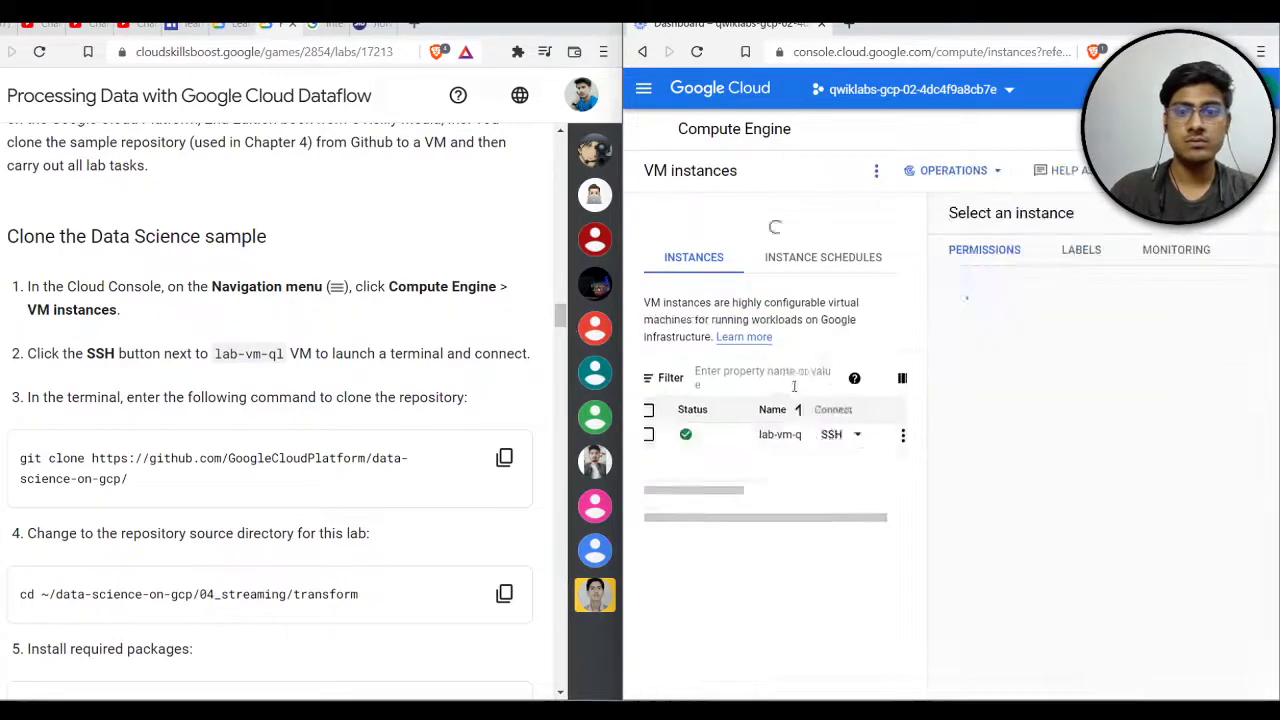
# Step: Open an SSH terminal to lab-vm-ql, move it right, and copy the git clone command
pyautogui.moveTo(752, 465); pyautogui.dragTo(906, 465)
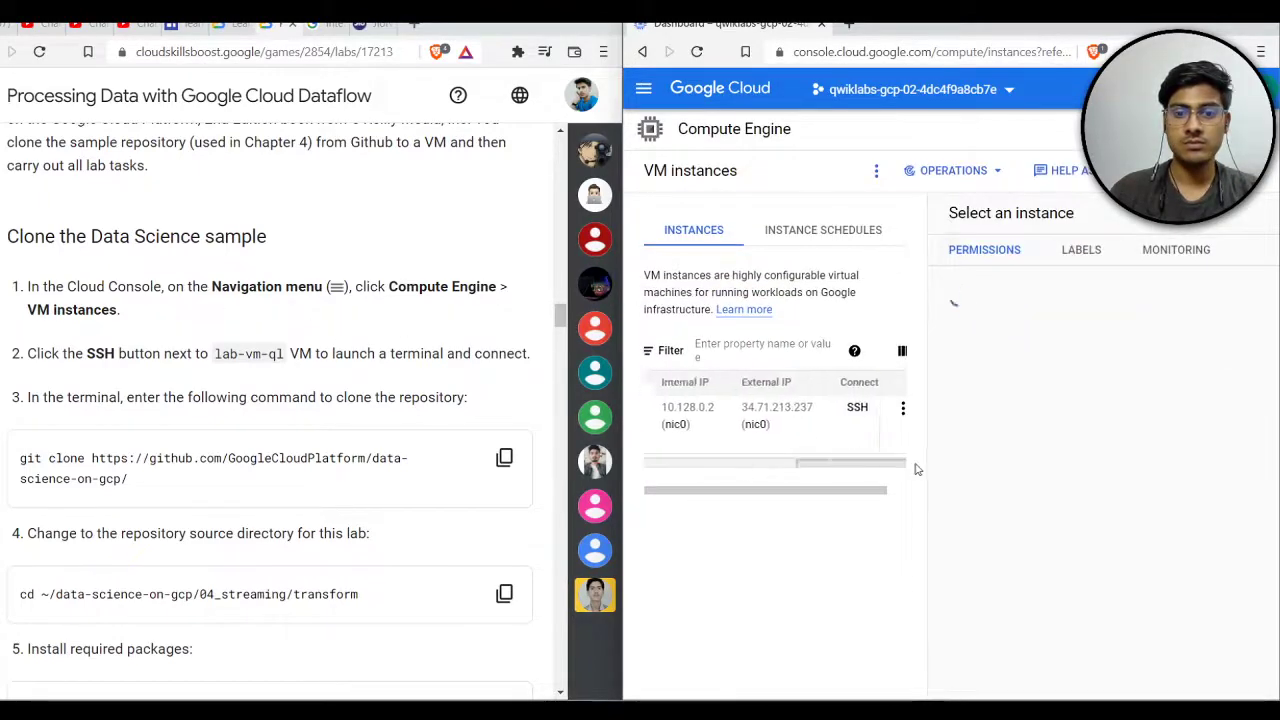
pyautogui.click(858, 413)
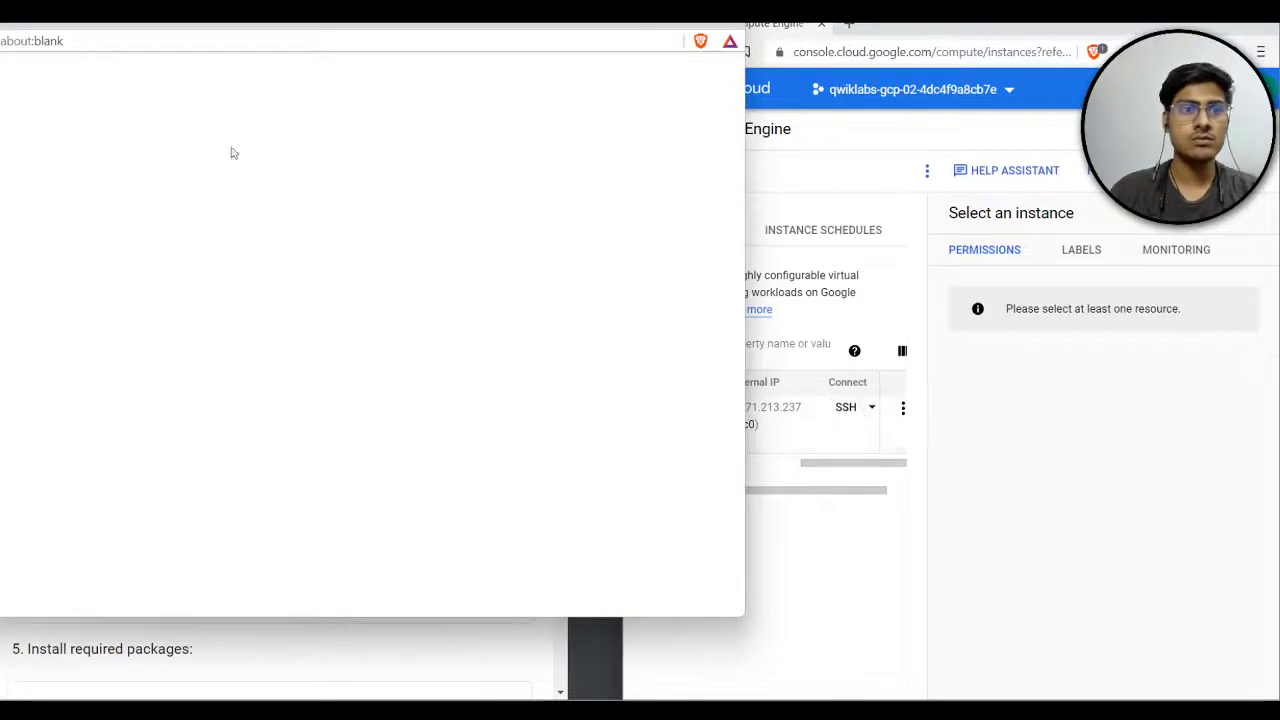
pyautogui.moveTo(314, 22); pyautogui.dragTo(980, 72)
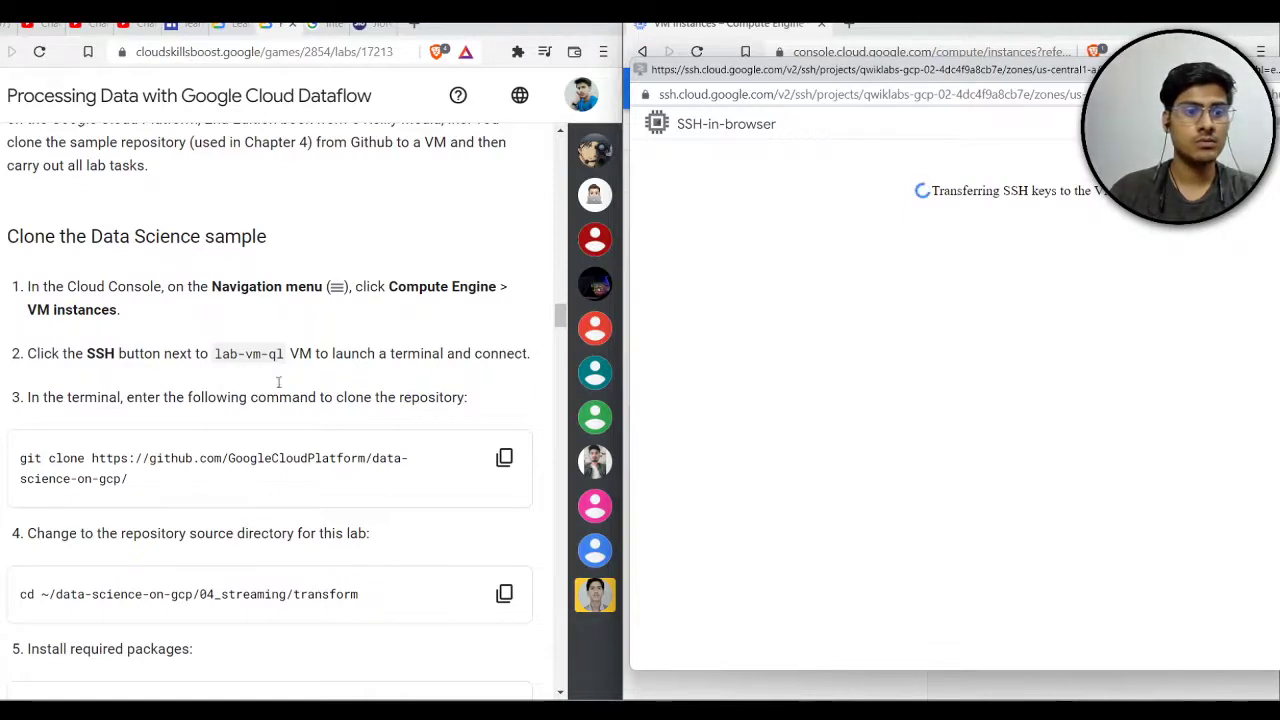
pyautogui.click(504, 457)
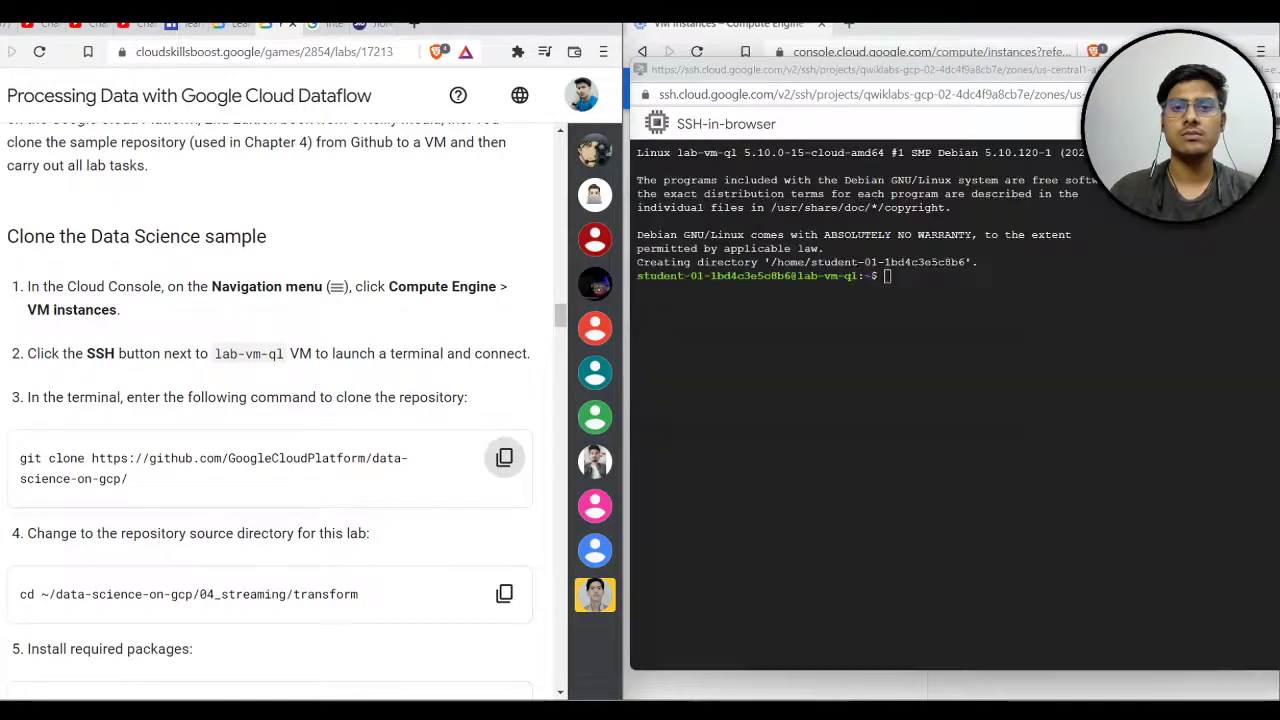
# Step: Clone the lab repository in the terminal and change into its transform directory
pyautogui.hotkey('ctrl', 'v')
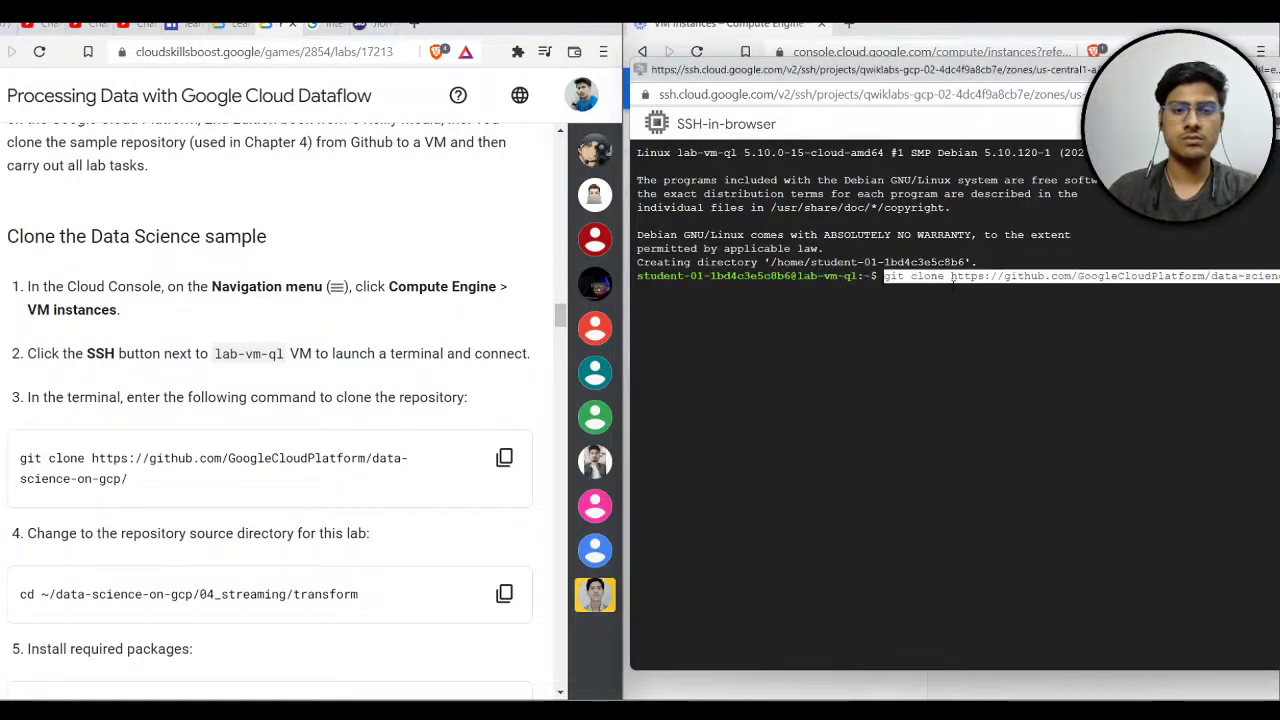
pyautogui.press('Return')
pyautogui.click(504, 594)
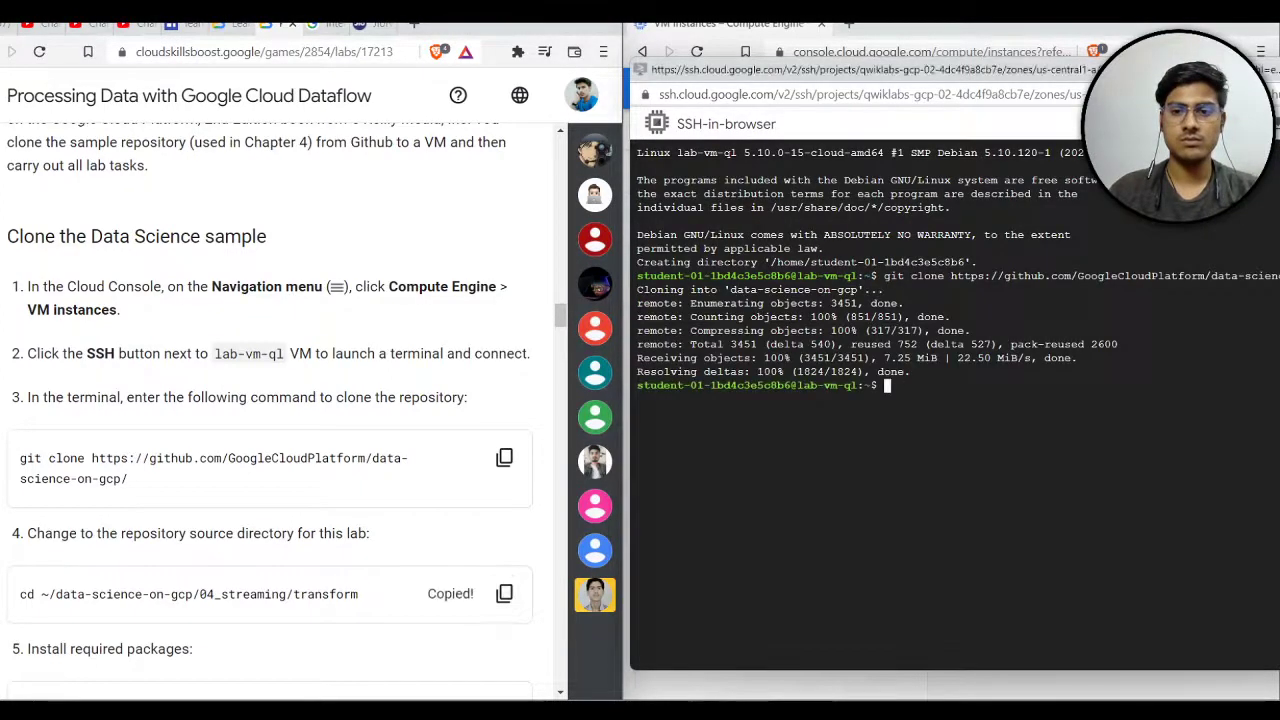
pyautogui.hotkey('ctrl', 'v')
pyautogui.press('Return')
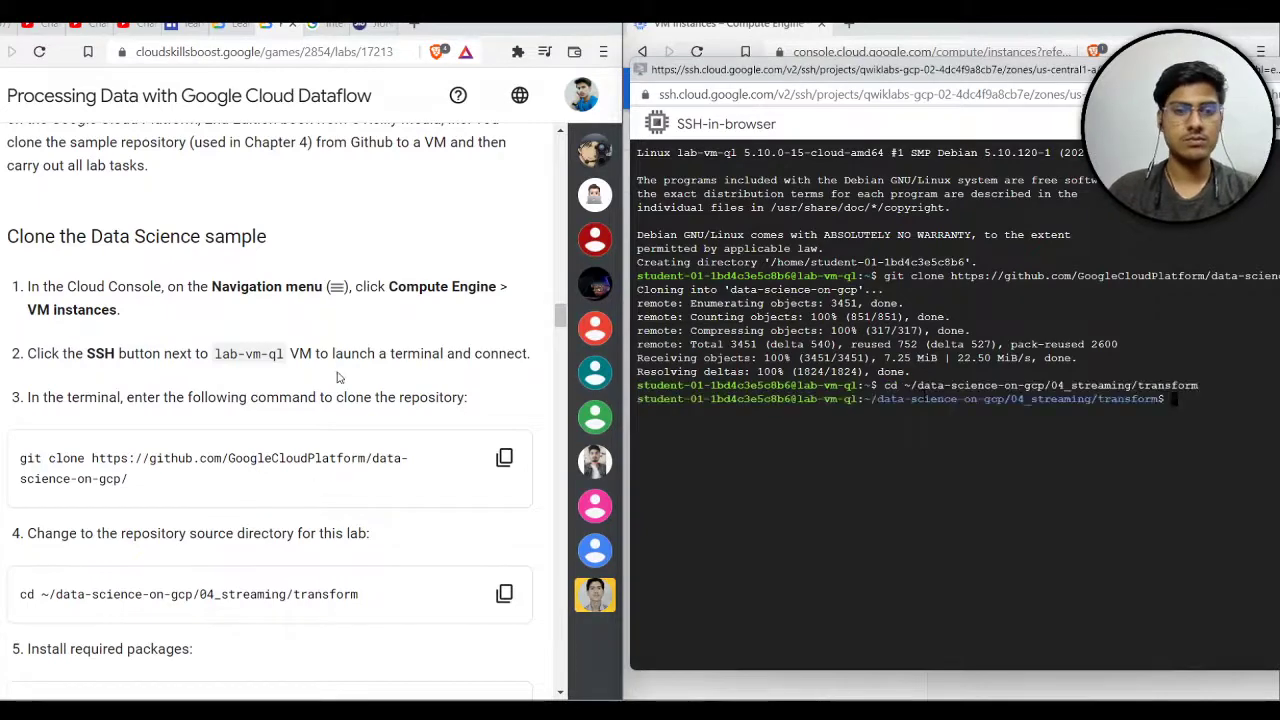
# Step: Run ./install_packages.sh to install apache-beam and the other required Python packages
pyautogui.scroll(-2, 371, 403)
pyautogui.scroll(-2, 450, 385)
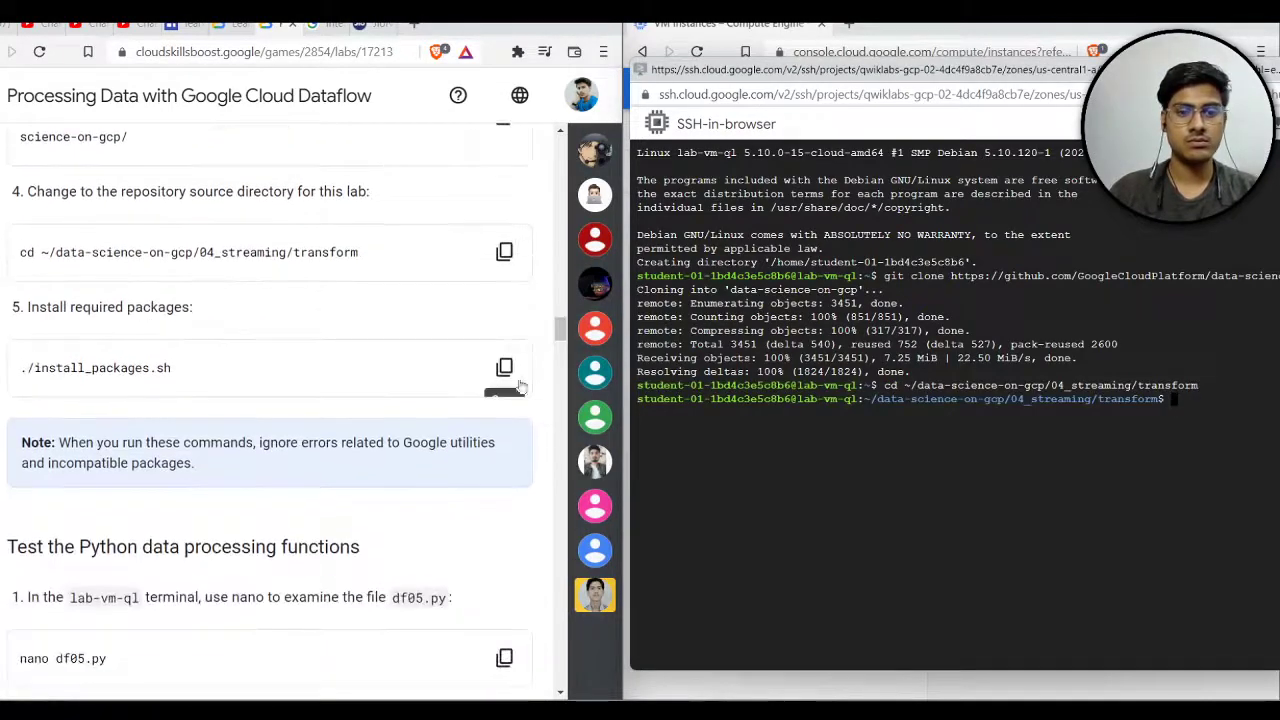
pyautogui.click(504, 367)
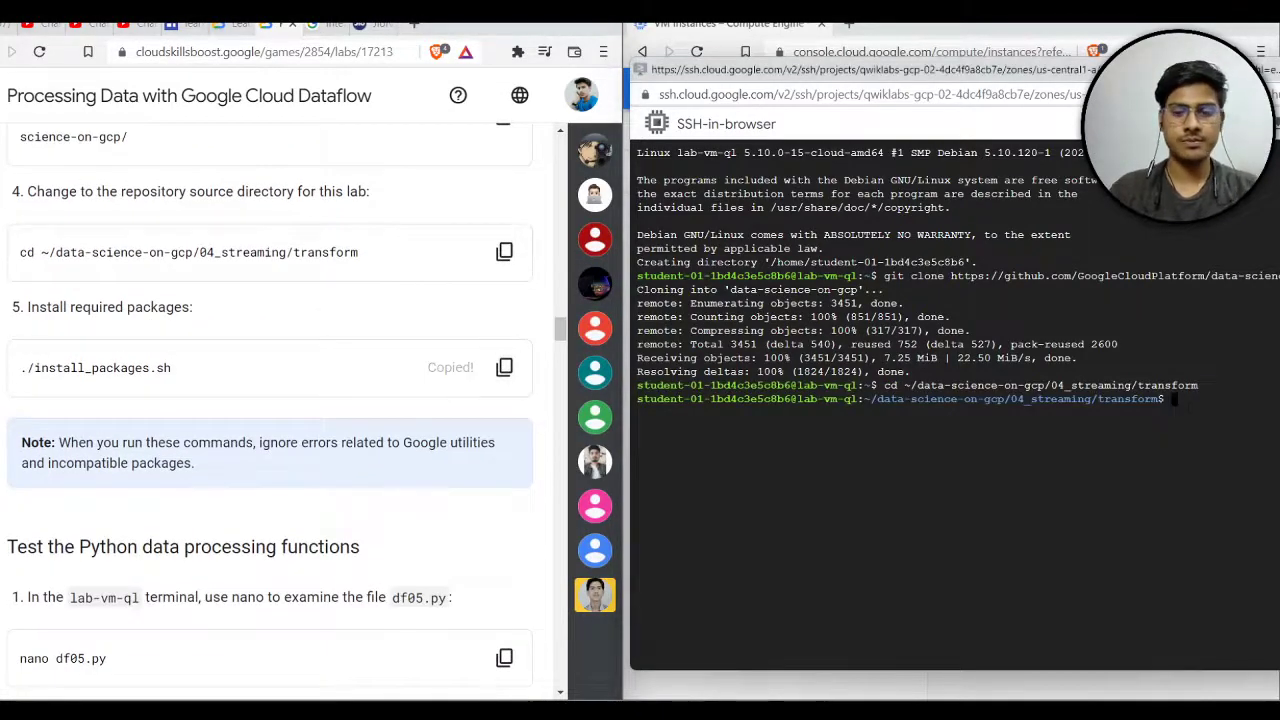
pyautogui.hotkey('ctrl', 'v')
pyautogui.press('Return')
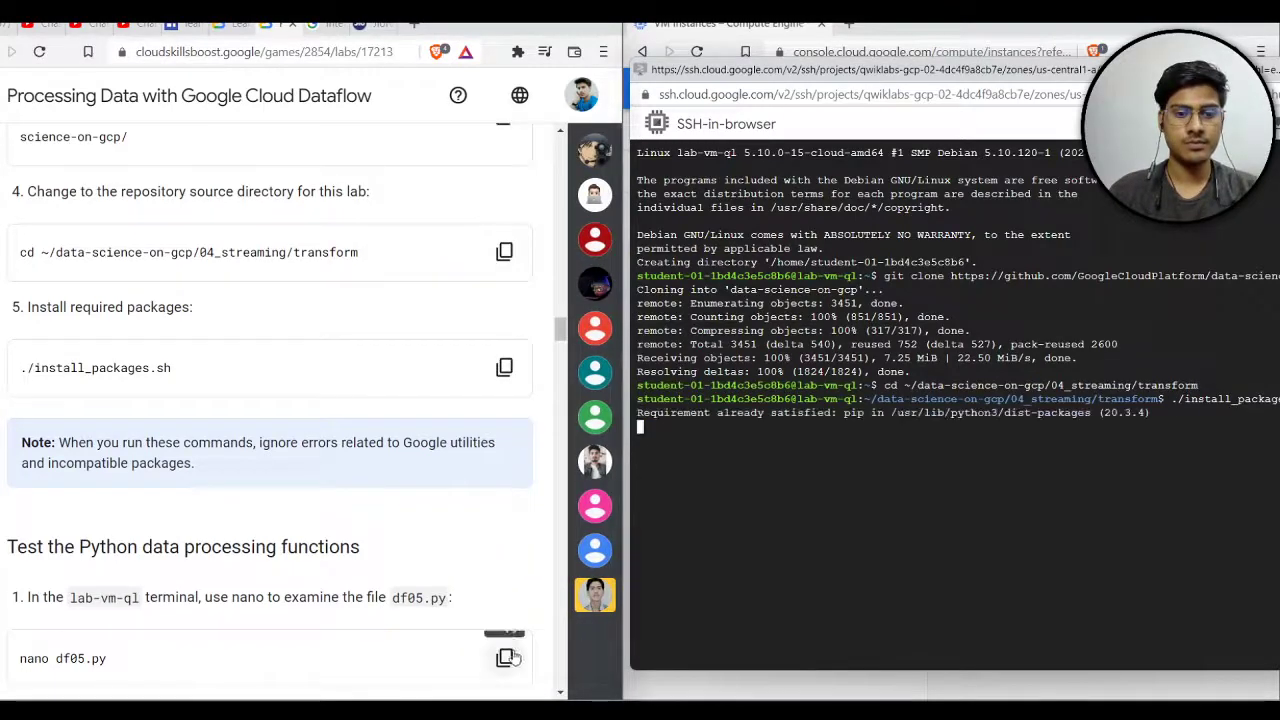
pyautogui.click(504, 658)
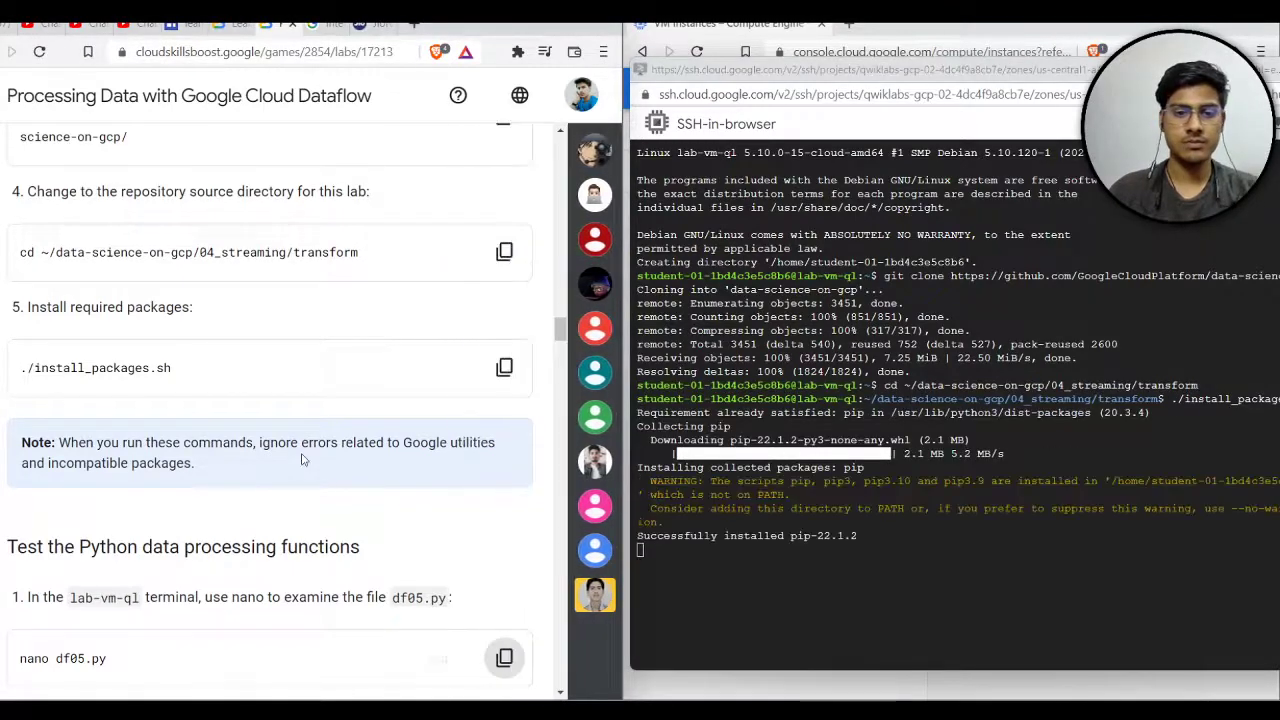
pyautogui.scroll(-3, 504, 400)
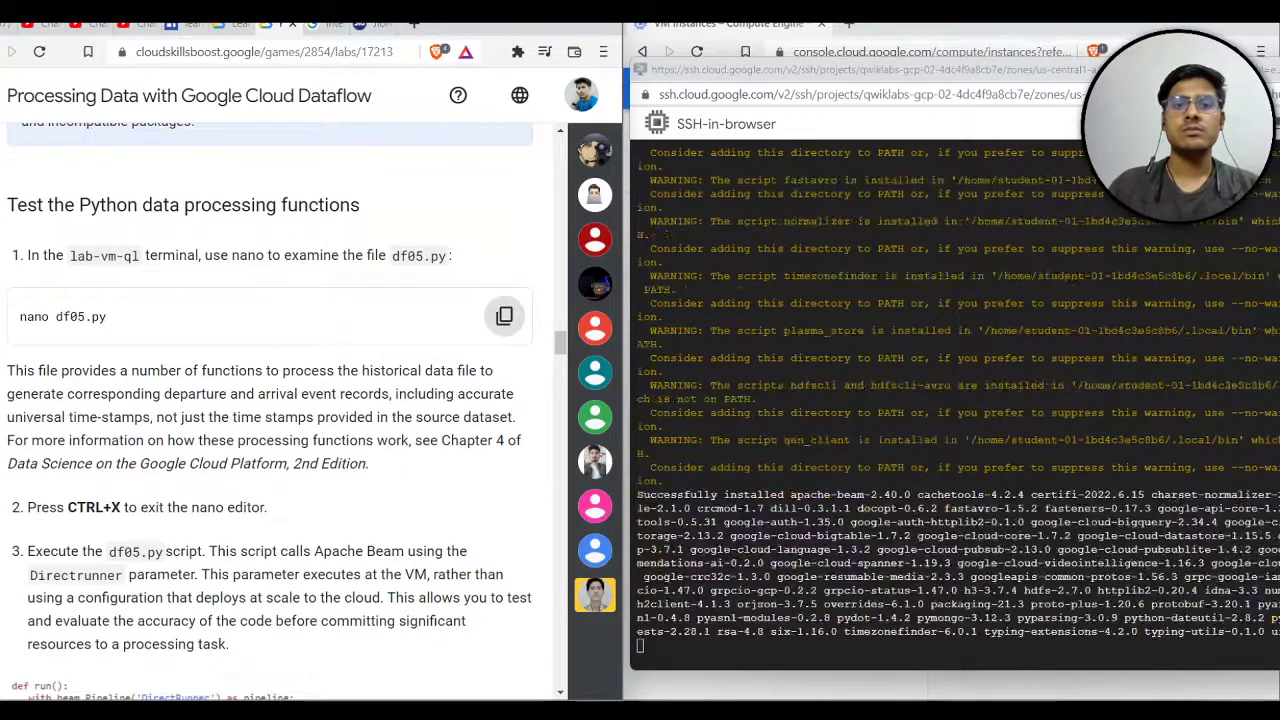
# Step: Open df05.py in nano to review it, then exit back to the shell
pyautogui.click(1188, 666)
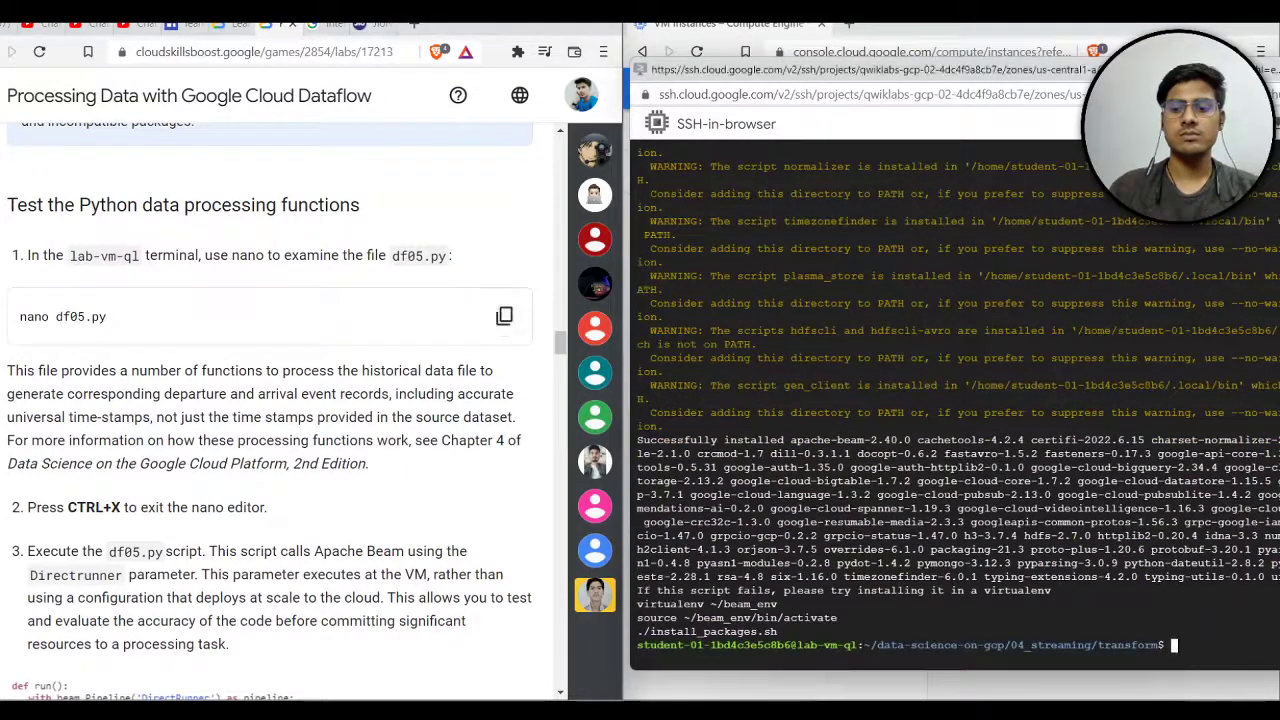
pyautogui.hotkey('ctrl', 'v')
pyautogui.press('Return')
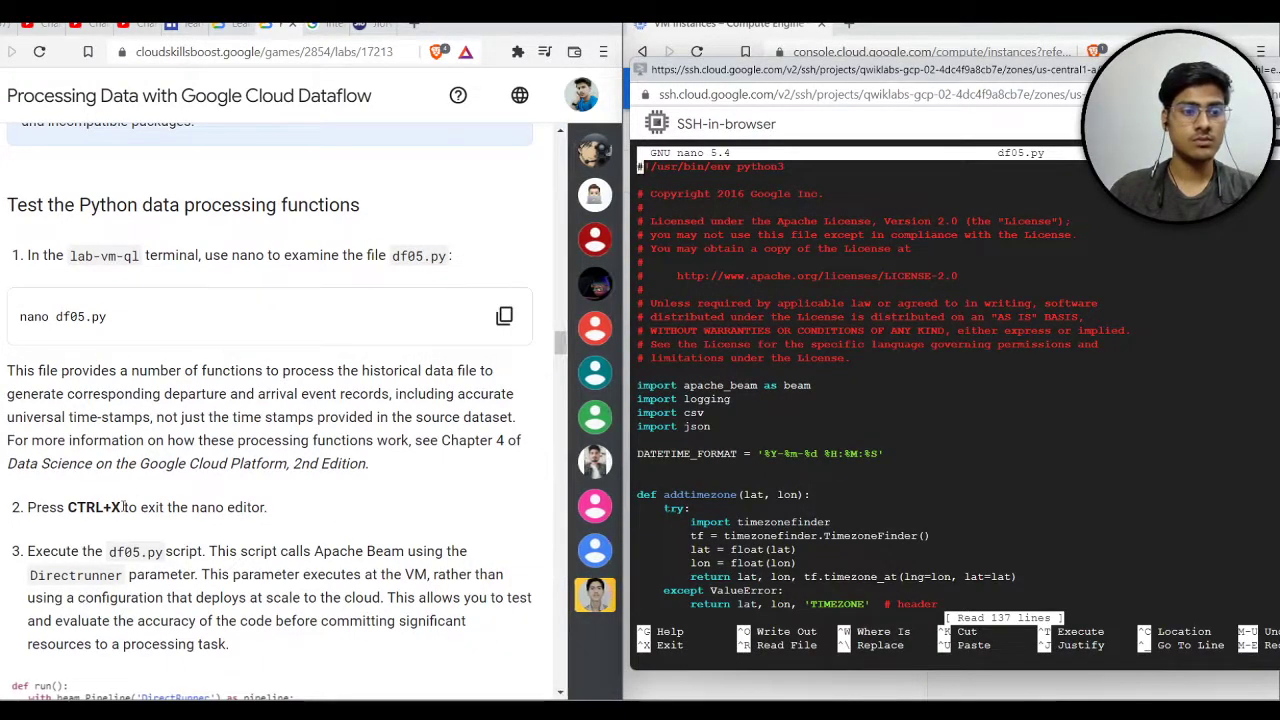
pyautogui.moveTo(123, 507); pyautogui.dragTo(68, 507)
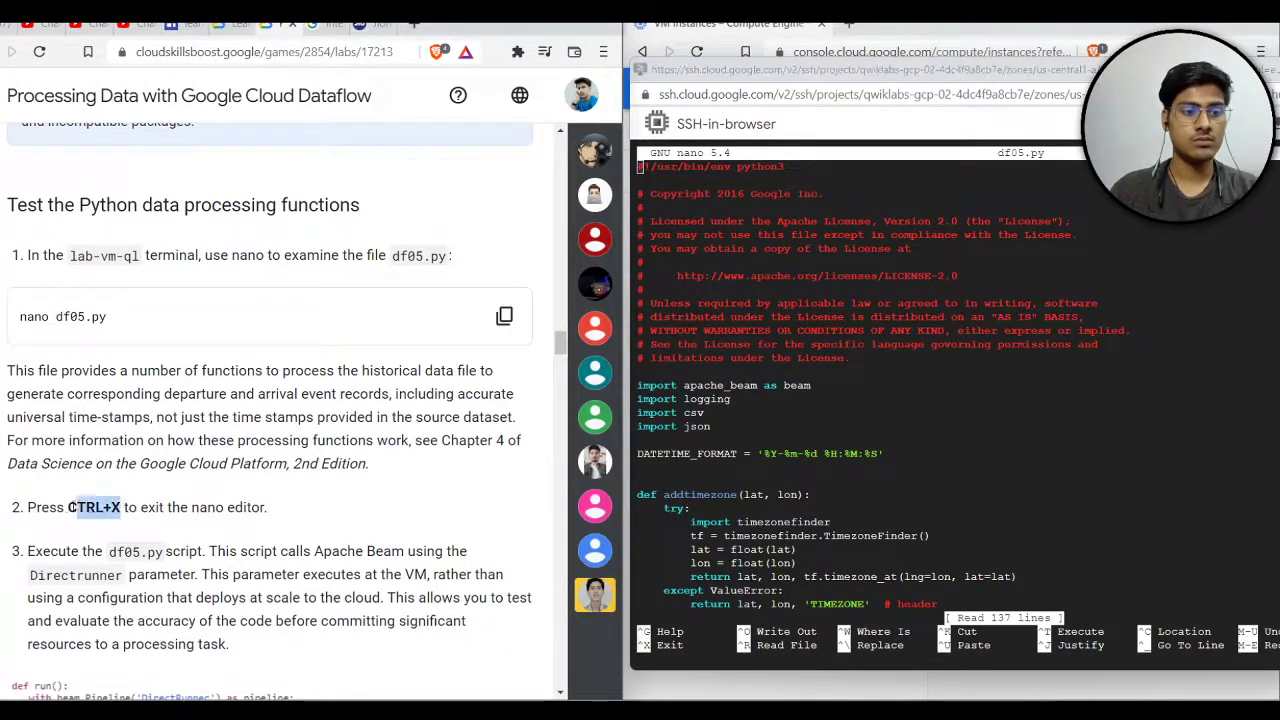
pyautogui.click(201, 485)
pyautogui.hotkey('alt', 'Tab')
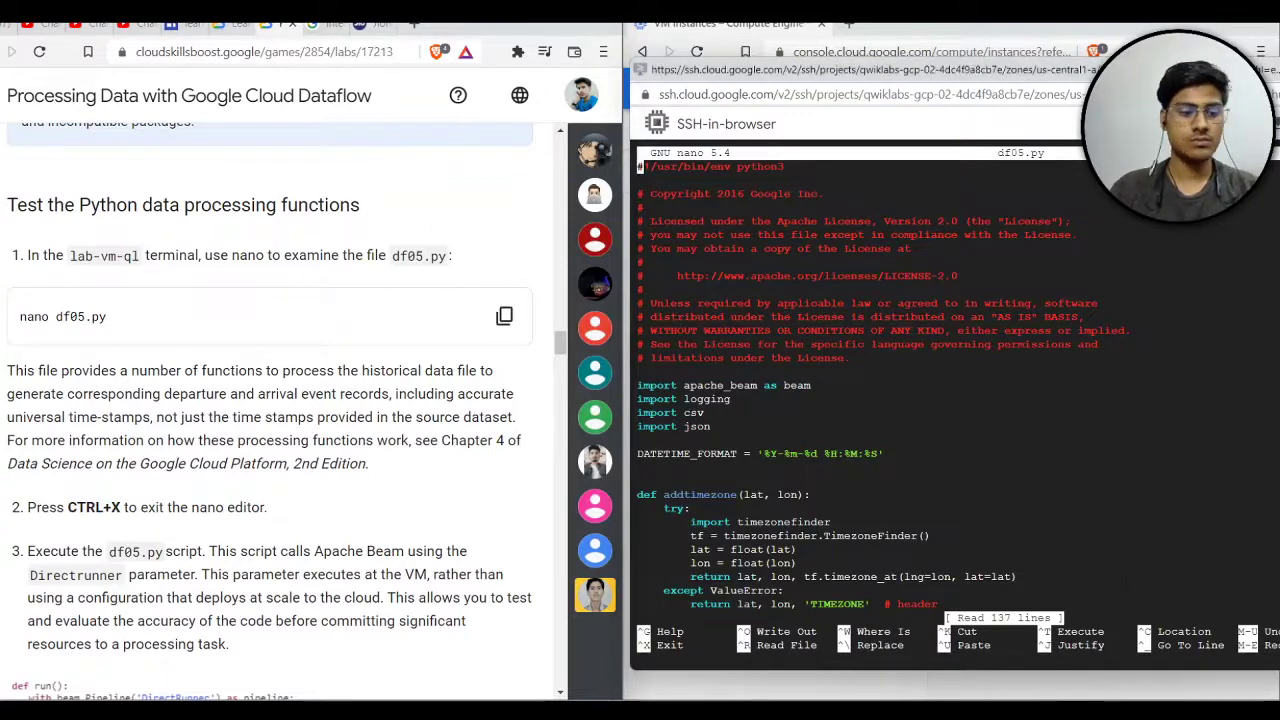
pyautogui.hotkey('ctrl', 'x')
# Step: Run ./df05.py locally on the VM to generate the simulated flight events
pyautogui.scroll(-3, 252, 370)
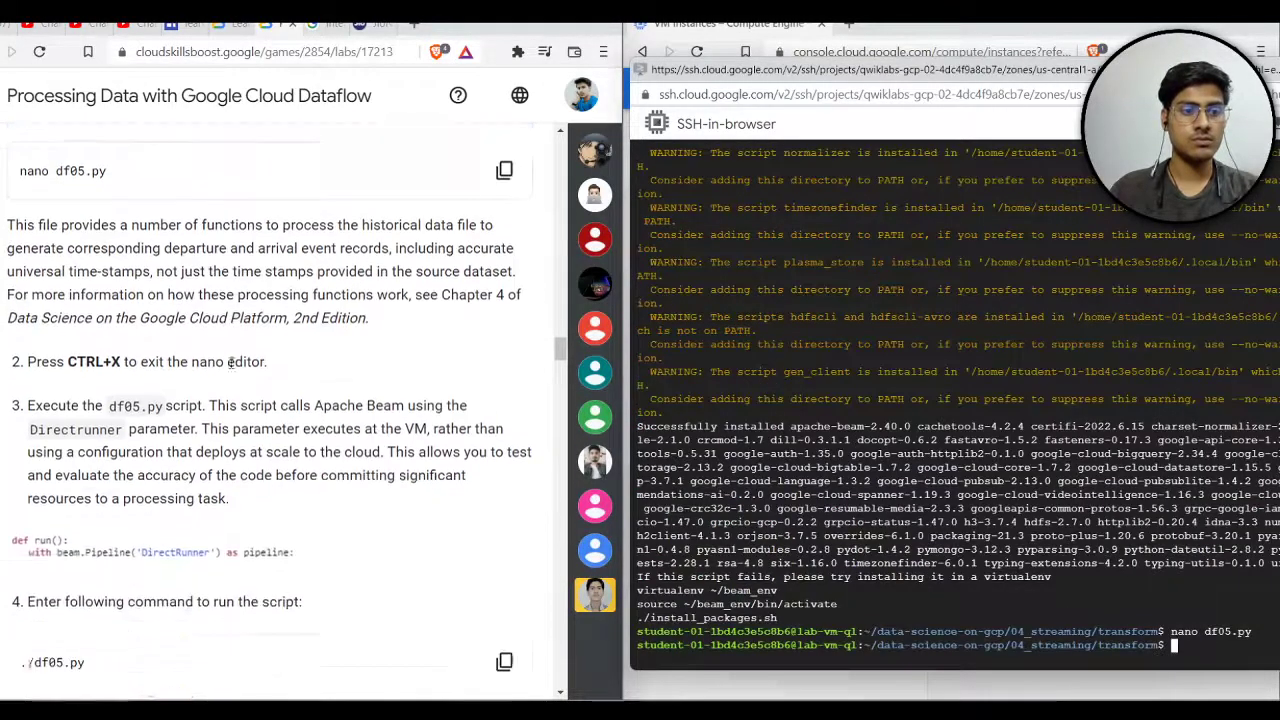
pyautogui.click(504, 636)
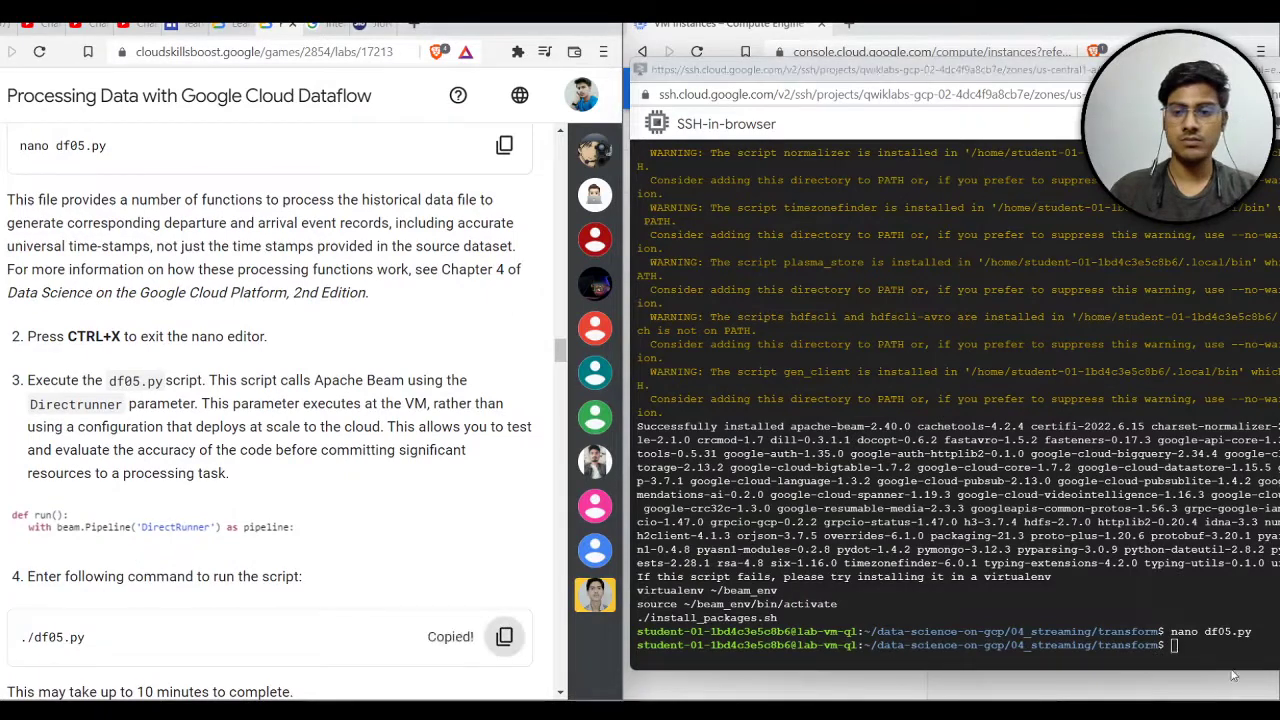
pyautogui.hotkey('alt', 'Tab')
pyautogui.hotkey('ctrl', 'v')
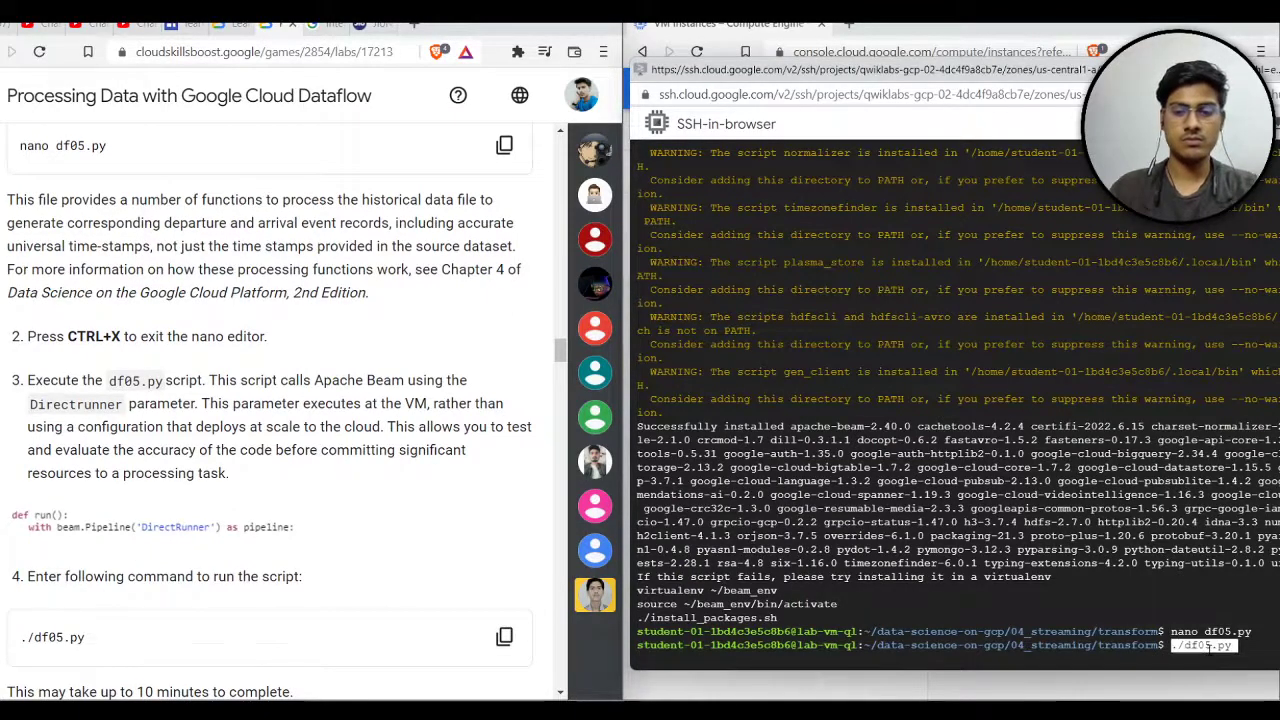
pyautogui.press('Return')
pyautogui.scroll(-3, 5, 365)
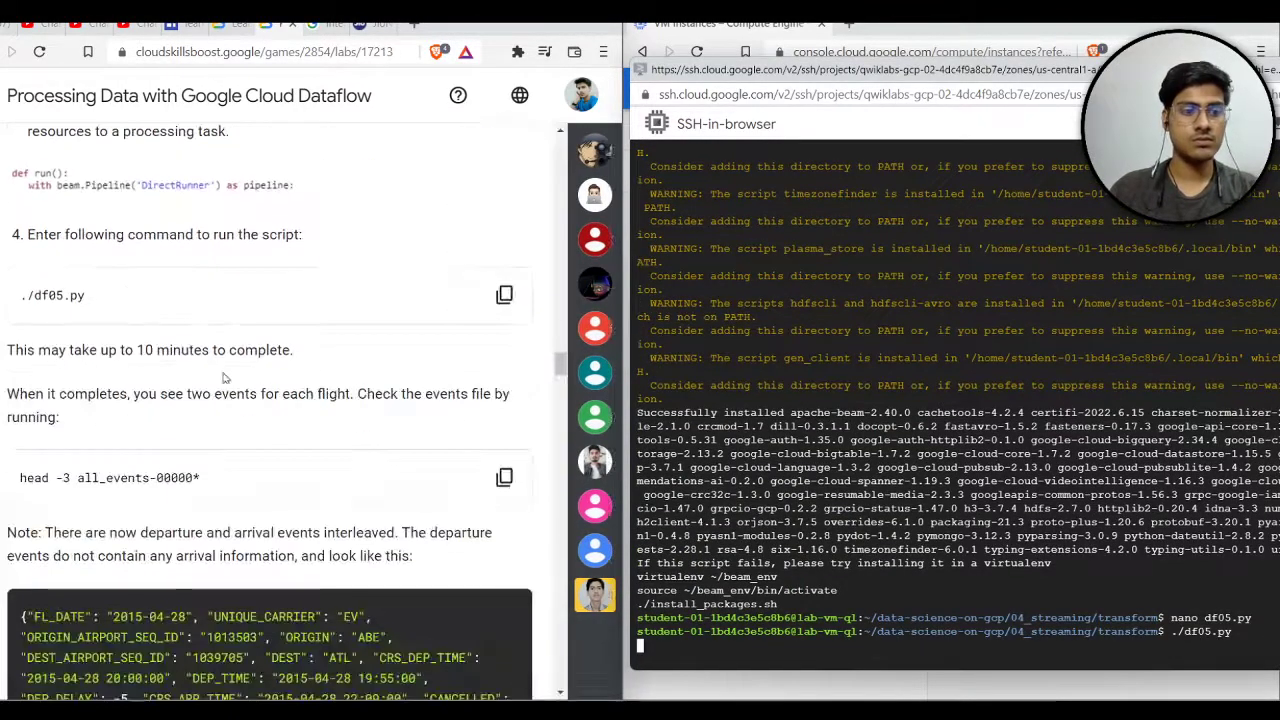
pyautogui.moveTo(5, 363); pyautogui.dragTo(28, 366)
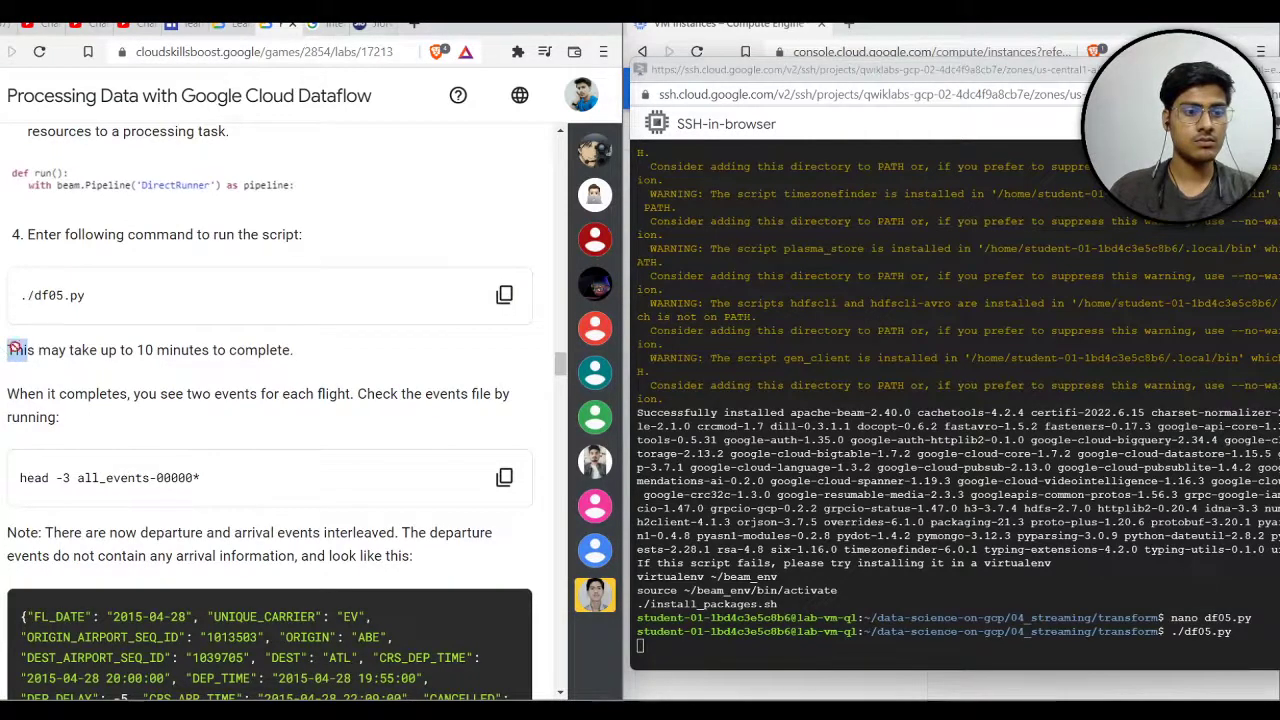
pyautogui.moveTo(295, 354); pyautogui.dragTo(18, 343)
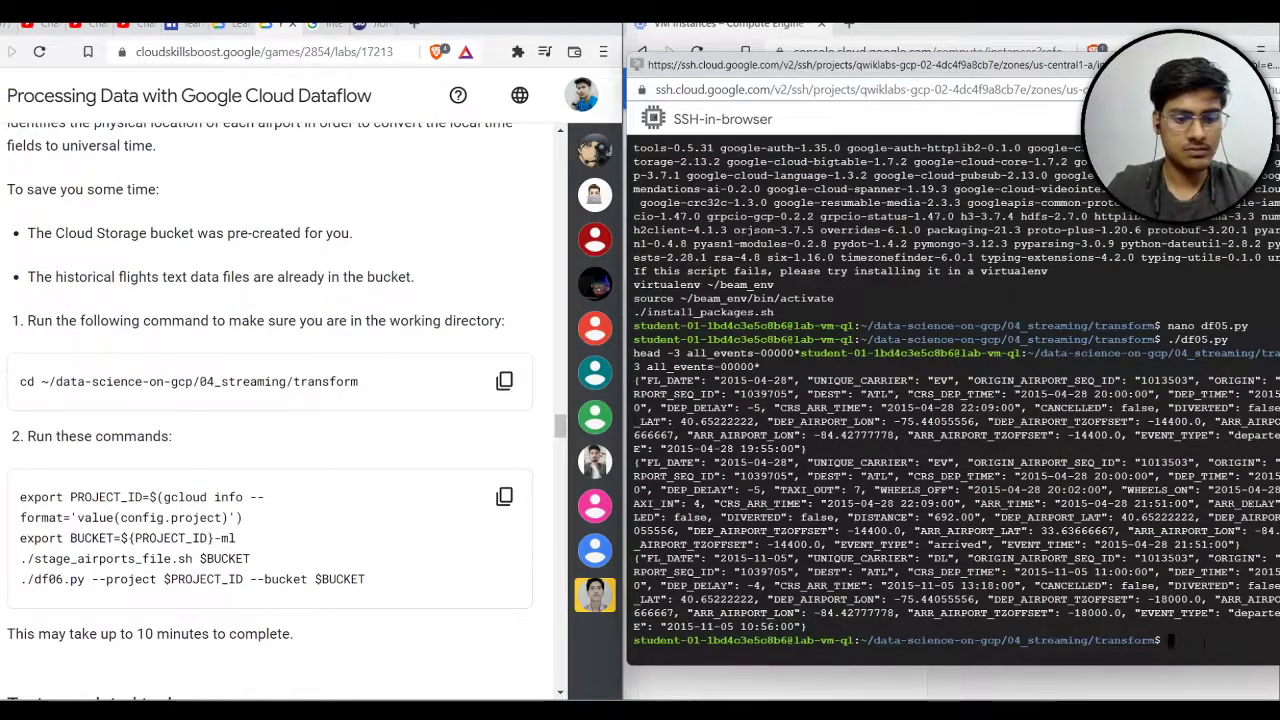
# Step: In the transform directory, run the export, stage_airports_file.sh and df06.py commands
pyautogui.hotkey('ctrl', 'v')
pyautogui.press('Return')
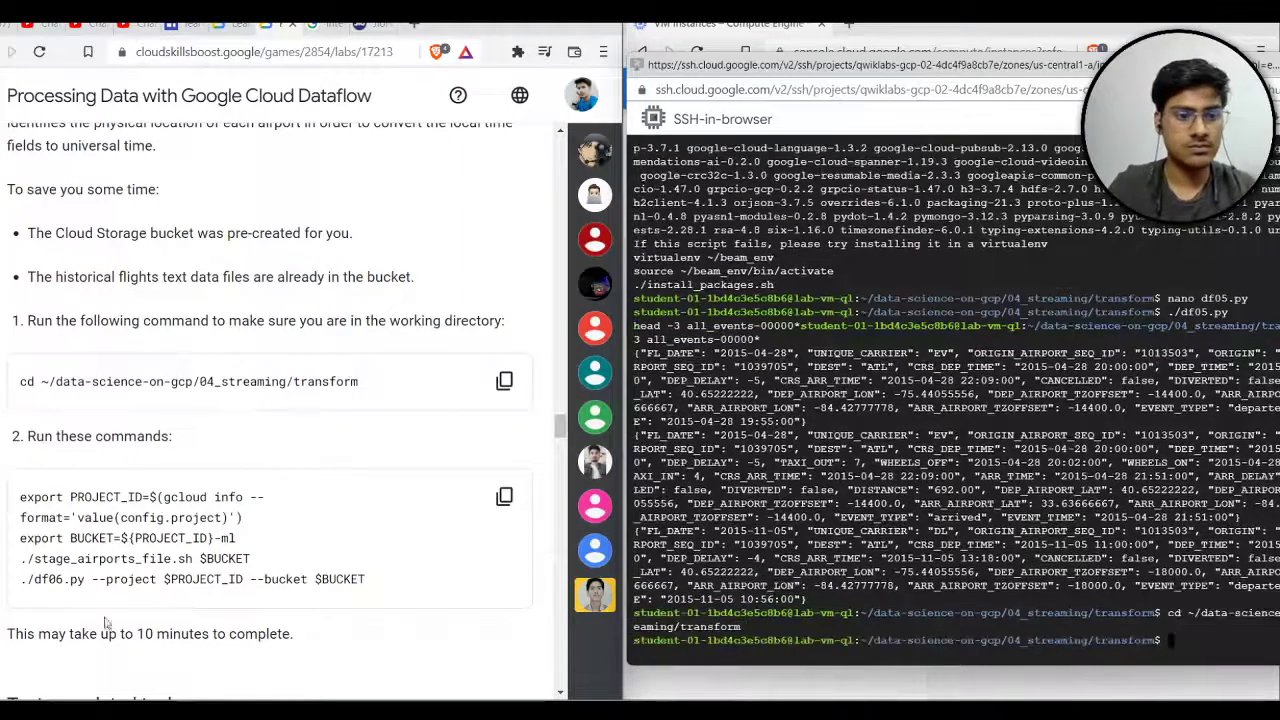
pyautogui.click(504, 497)
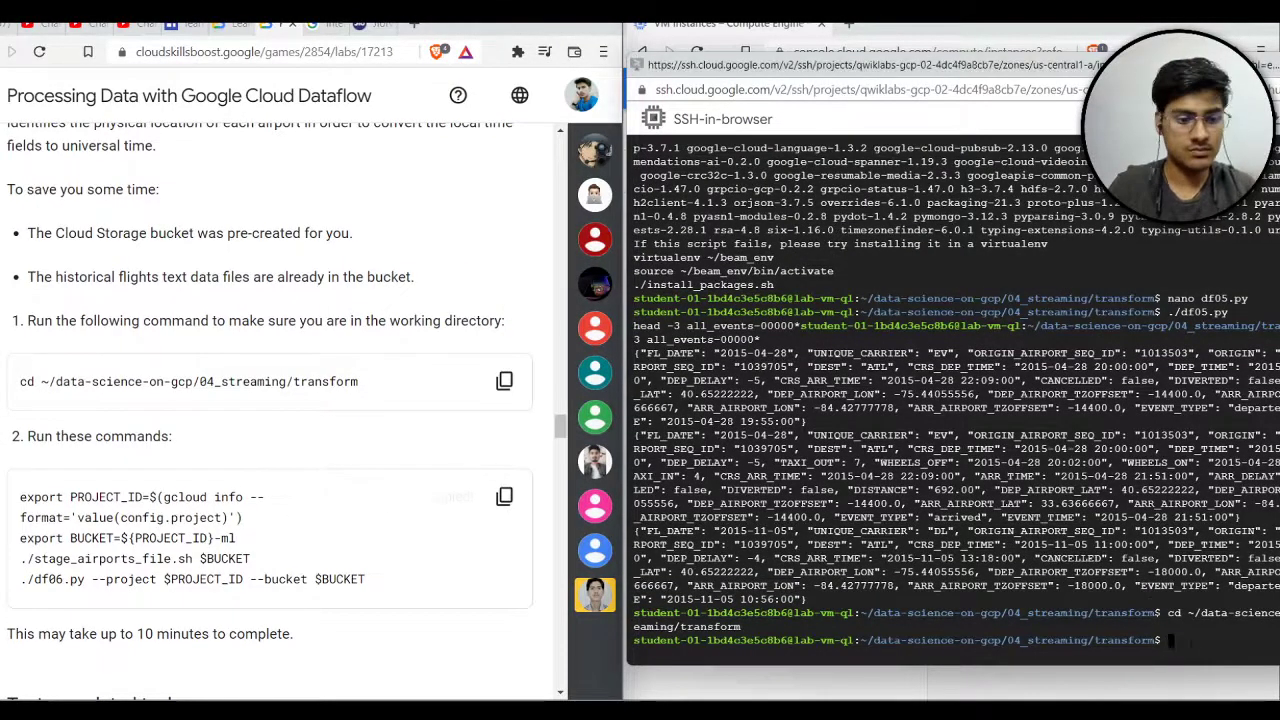
pyautogui.hotkey('ctrl', 'v')
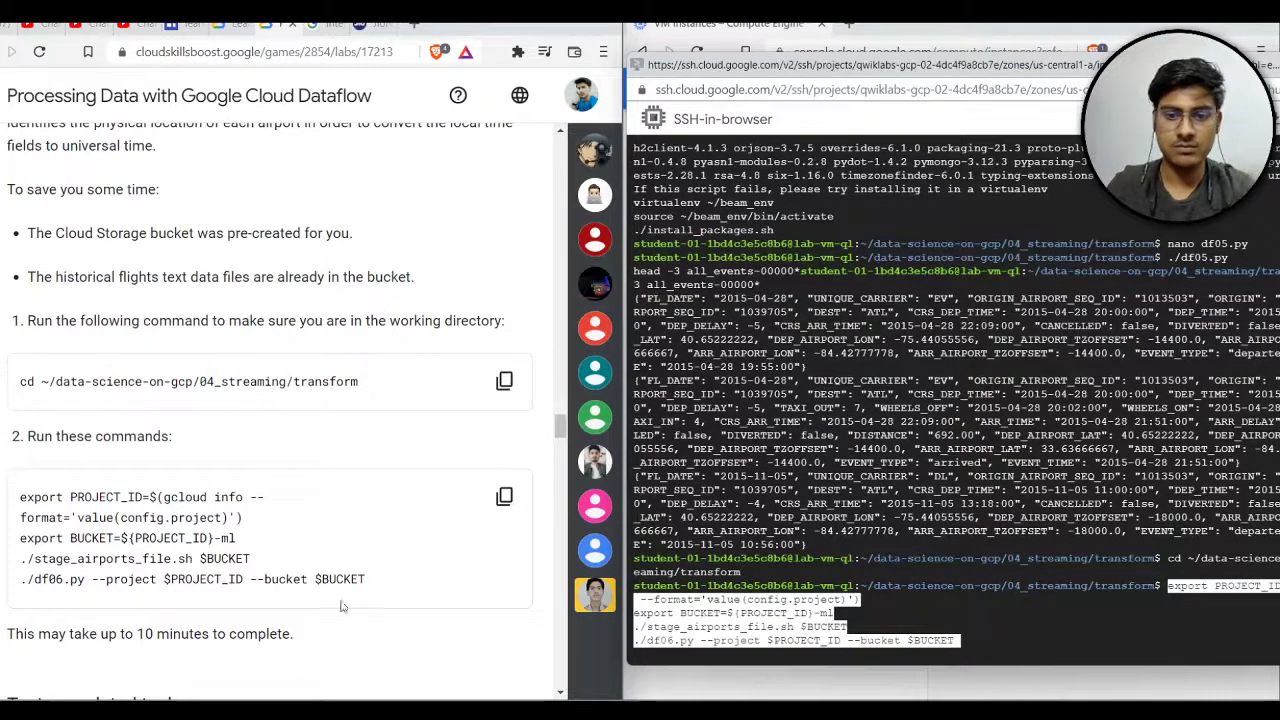
pyautogui.press('Return')
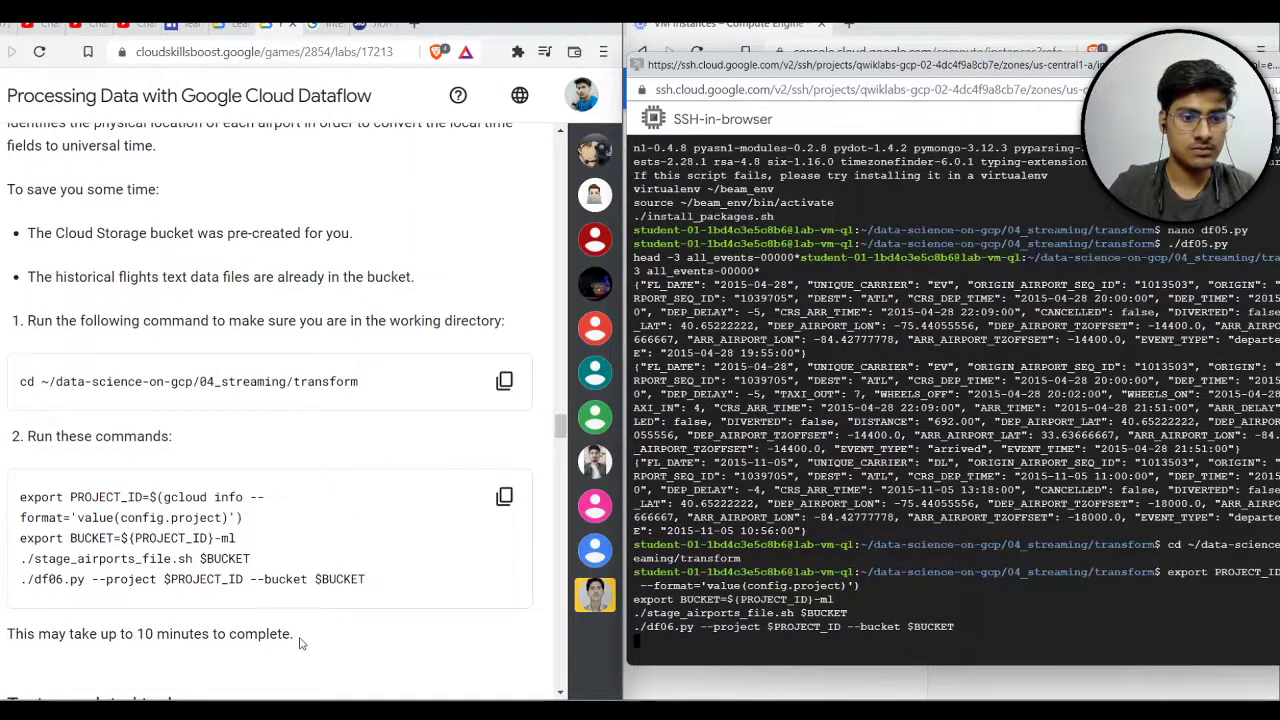
# Step: Verify the airport file copy task with Check my progress
pyautogui.tripleClick(60, 640)
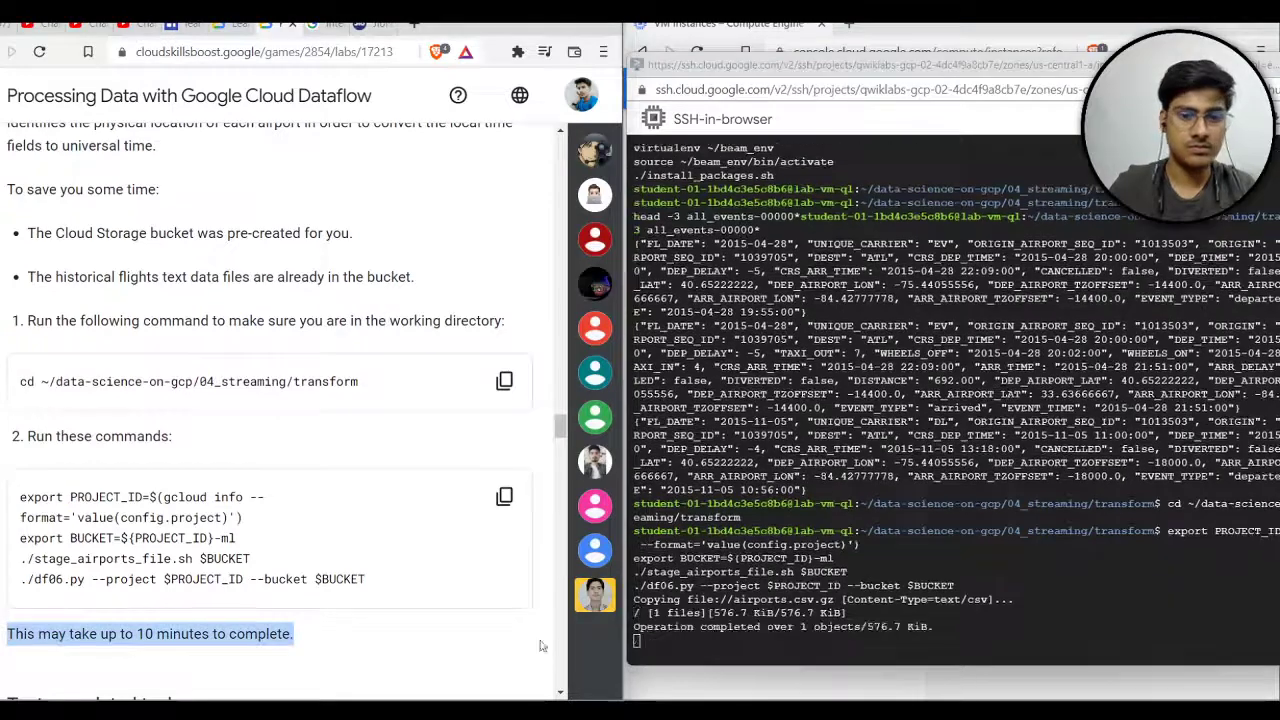
pyautogui.scroll(-3, 208, 522)
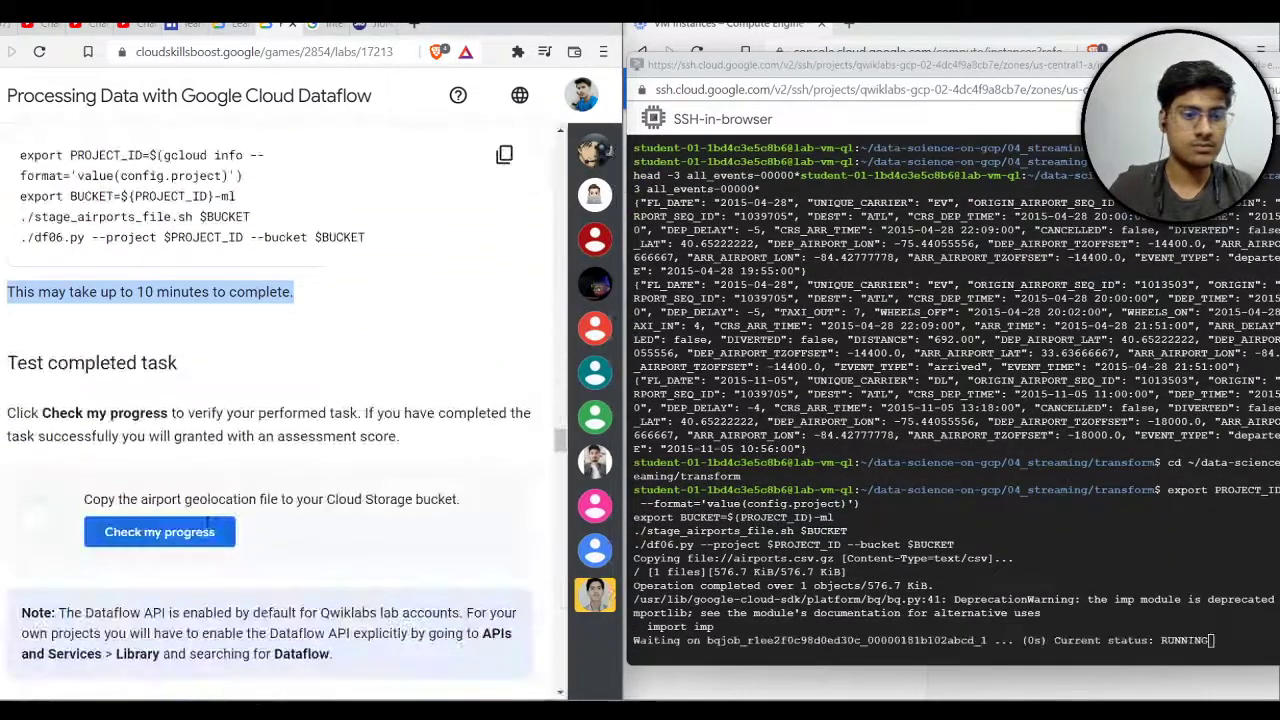
pyautogui.click(190, 528)
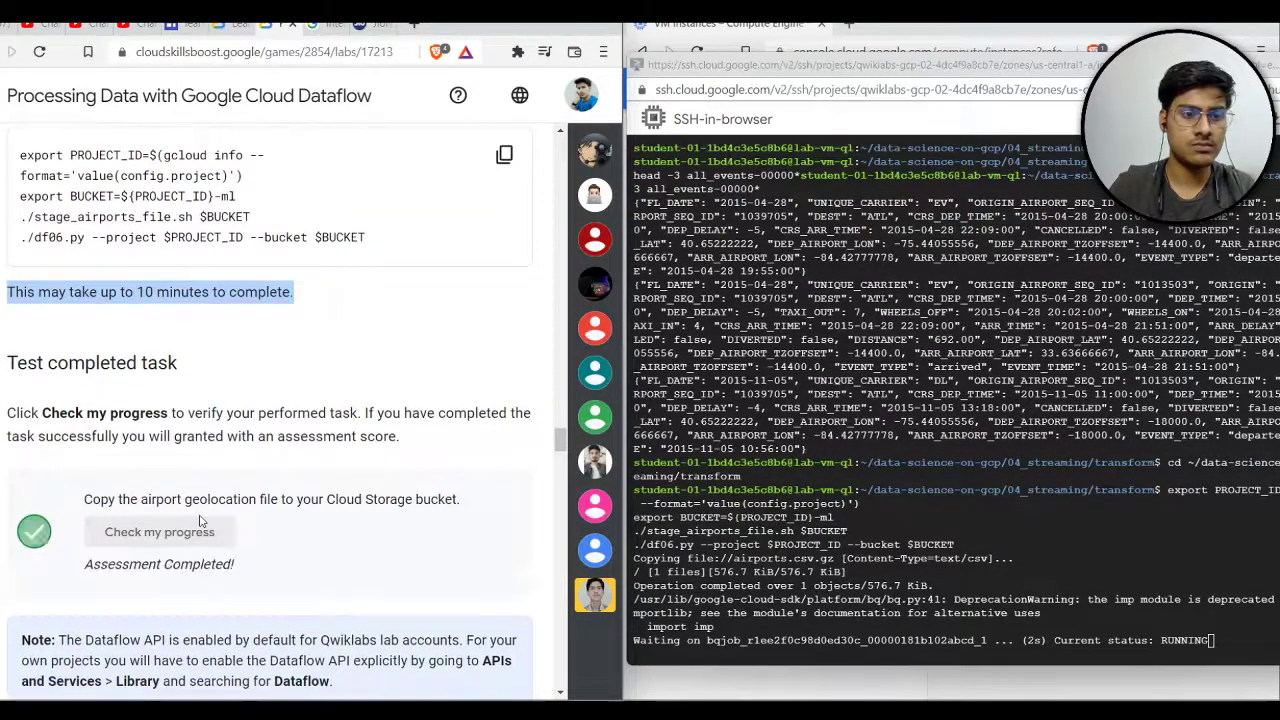
# Step: Find and copy the 'nano df07.py' command in the instructions, then return to the SSH terminal
pyautogui.scroll(5, 200, 520)
pyautogui.scroll(4, 209, 494)
pyautogui.scroll(4, 209, 494)
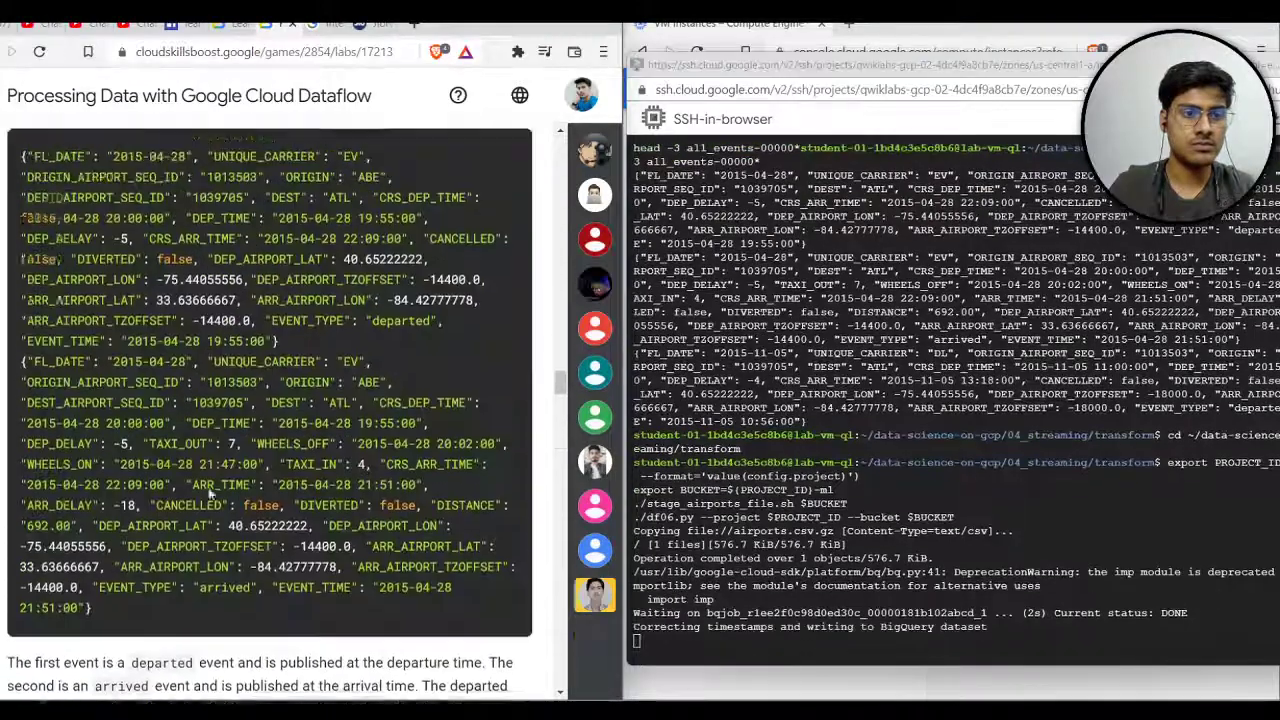
pyautogui.scroll(5, 209, 494)
pyautogui.scroll(3, 210, 492)
pyautogui.scroll(3, 209, 494)
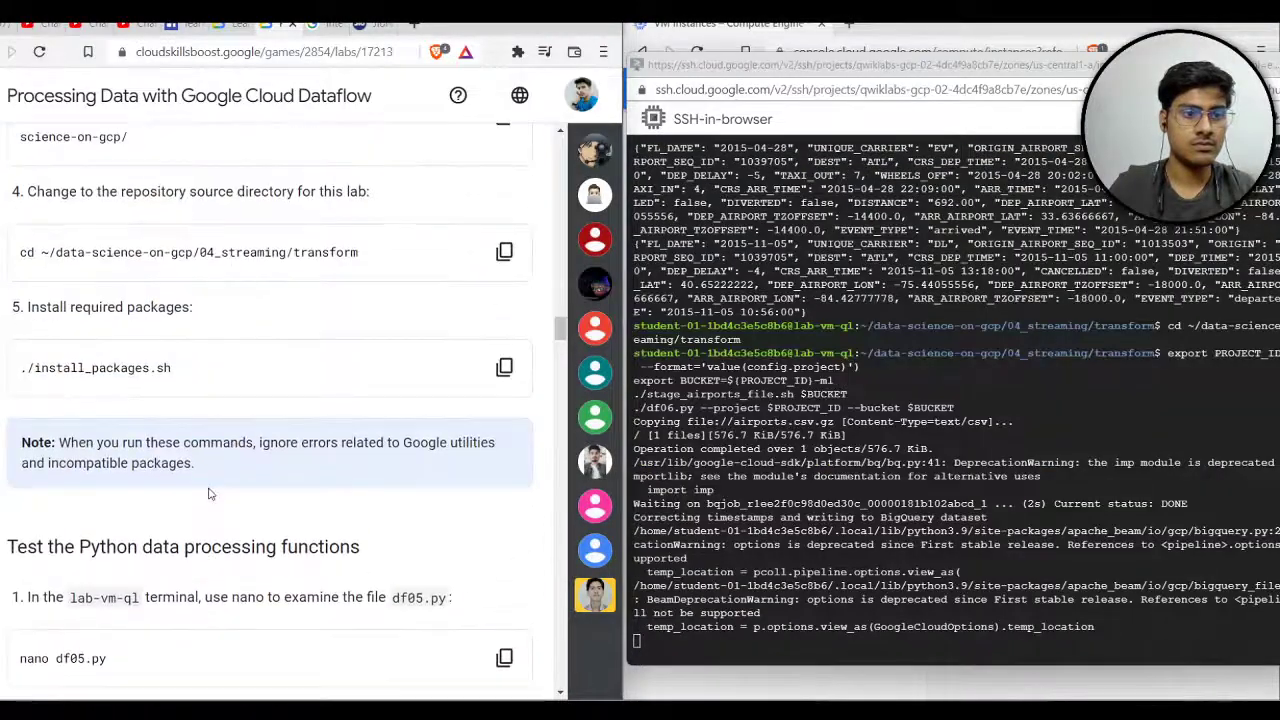
pyautogui.scroll(-2, 209, 494)
pyautogui.scroll(3, 209, 494)
pyautogui.scroll(3, 209, 492)
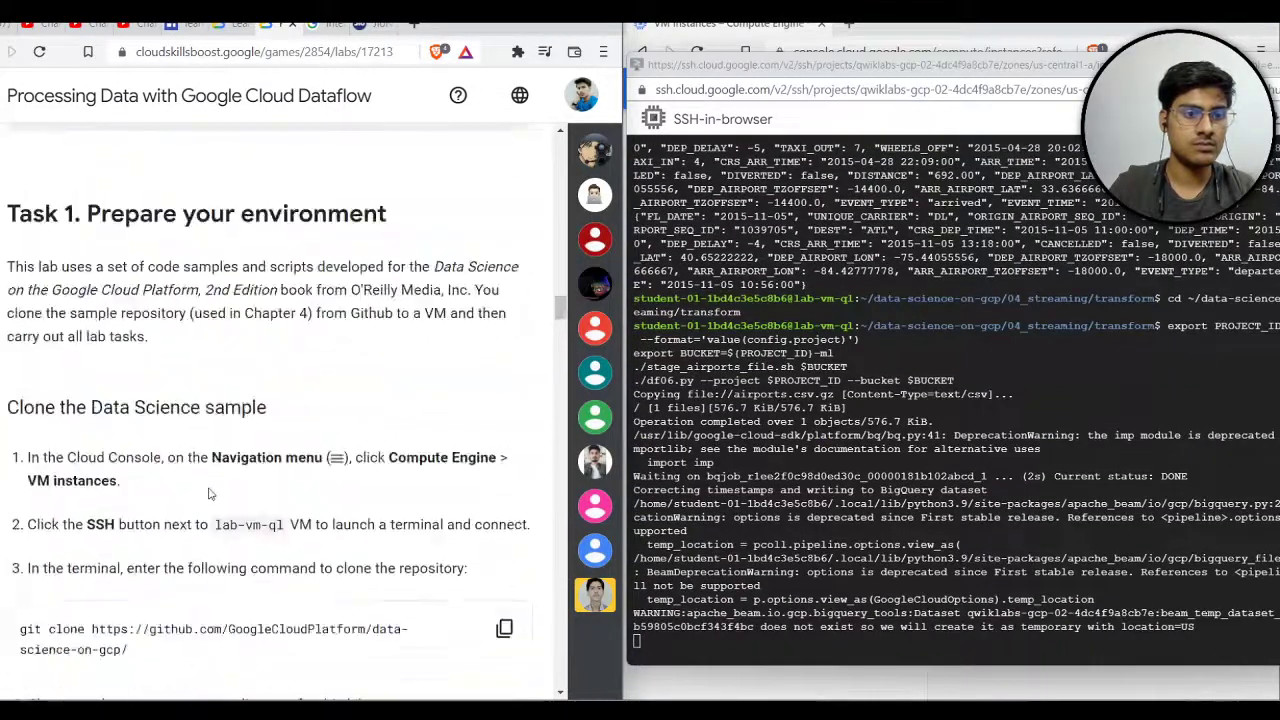
pyautogui.scroll(5, 208, 488)
pyautogui.scroll(4, 209, 487)
pyautogui.scroll(-10, 209, 487)
pyautogui.scroll(-10, 209, 487)
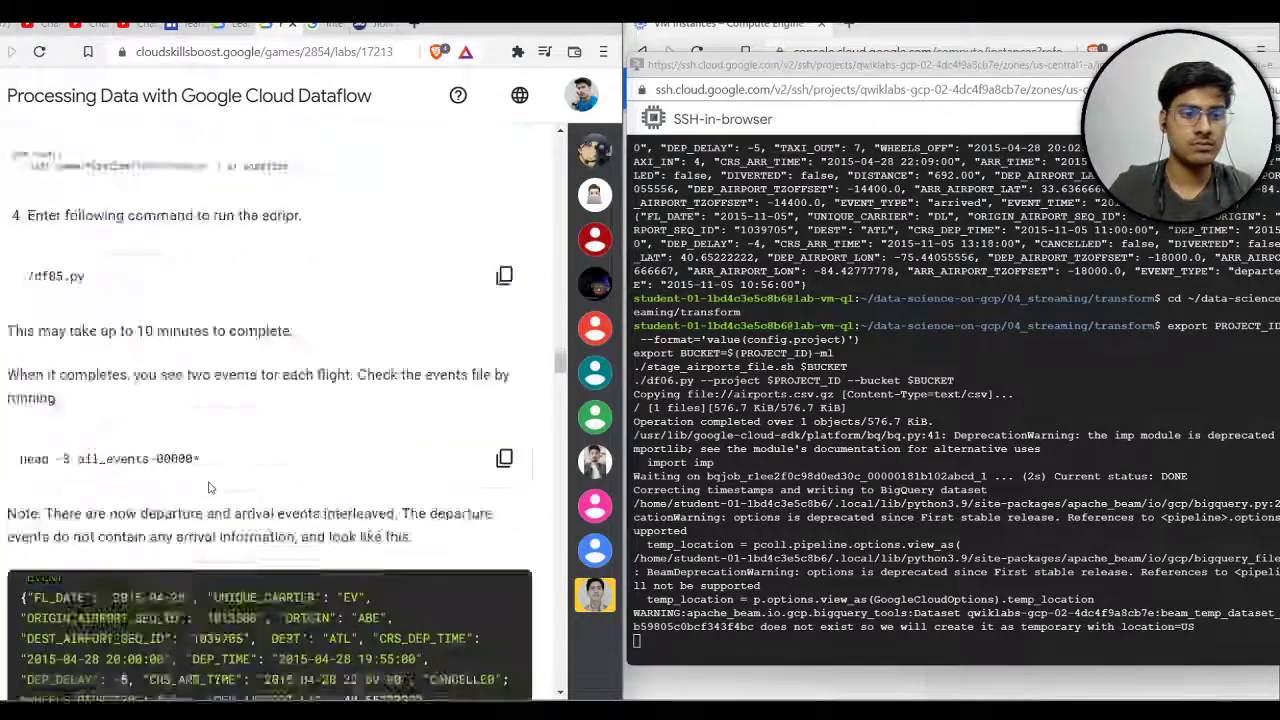
pyautogui.scroll(-5, 210, 487)
pyautogui.scroll(-5, 209, 487)
pyautogui.scroll(-2, 208, 487)
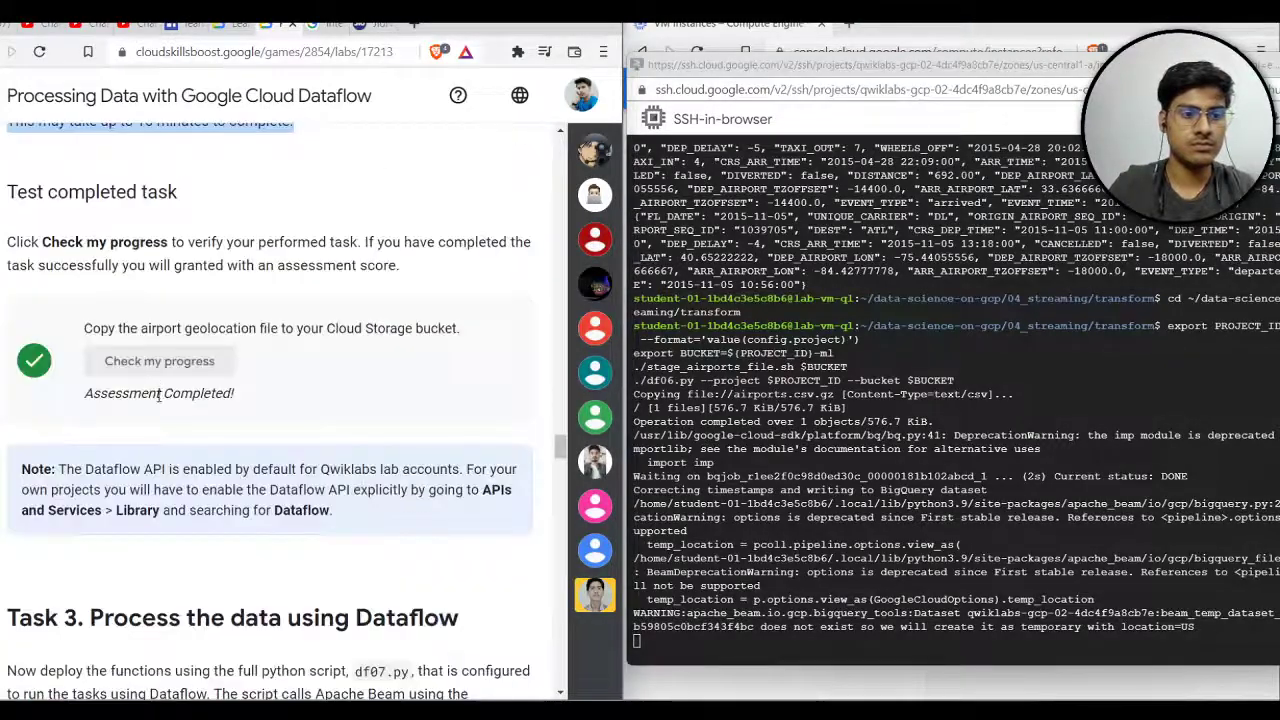
pyautogui.scroll(-5, 158, 395)
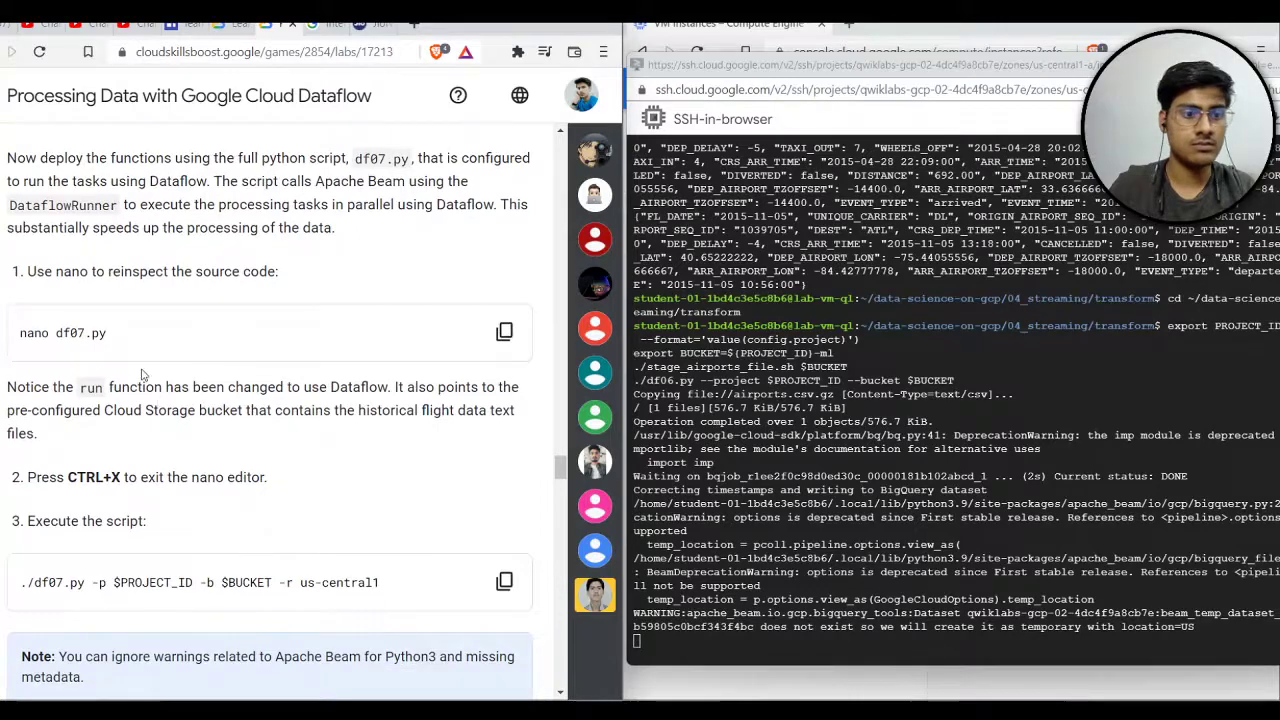
pyautogui.scroll(3, 143, 374)
pyautogui.scroll(-3, 143, 374)
pyautogui.scroll(3, 143, 374)
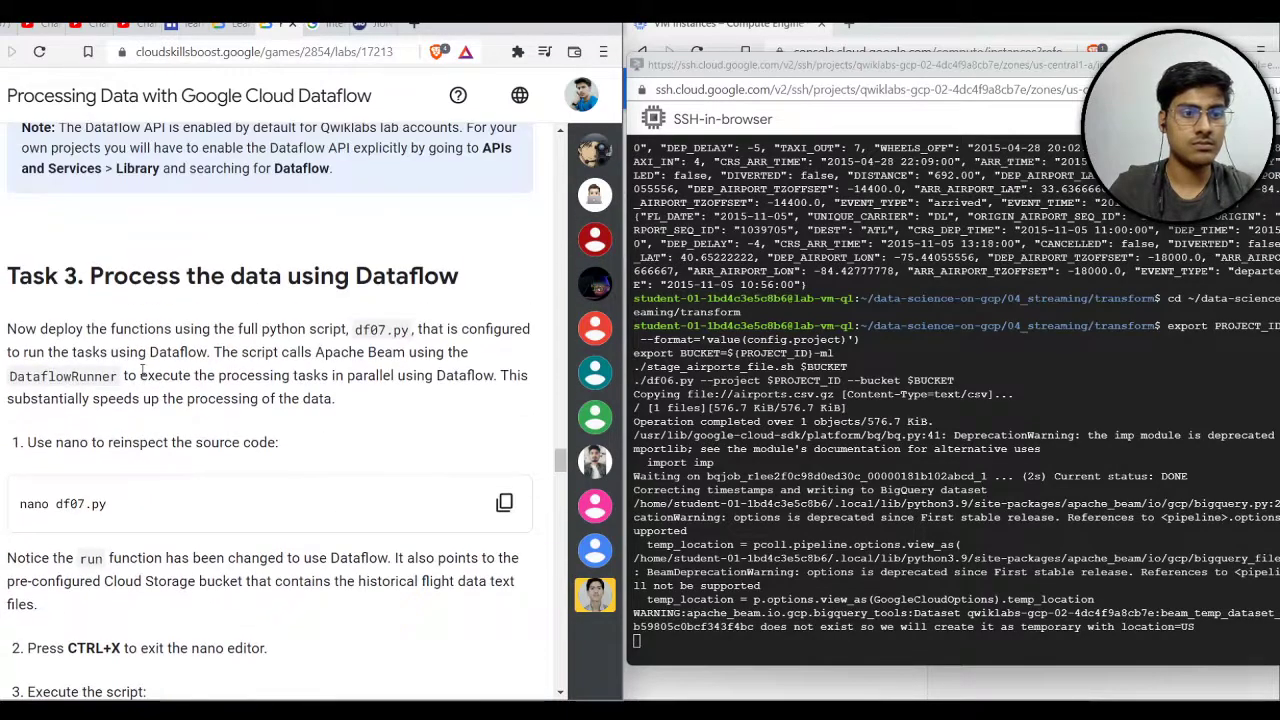
pyautogui.scroll(5, 143, 374)
pyautogui.scroll(-3, 150, 365)
pyautogui.scroll(1, 165, 346)
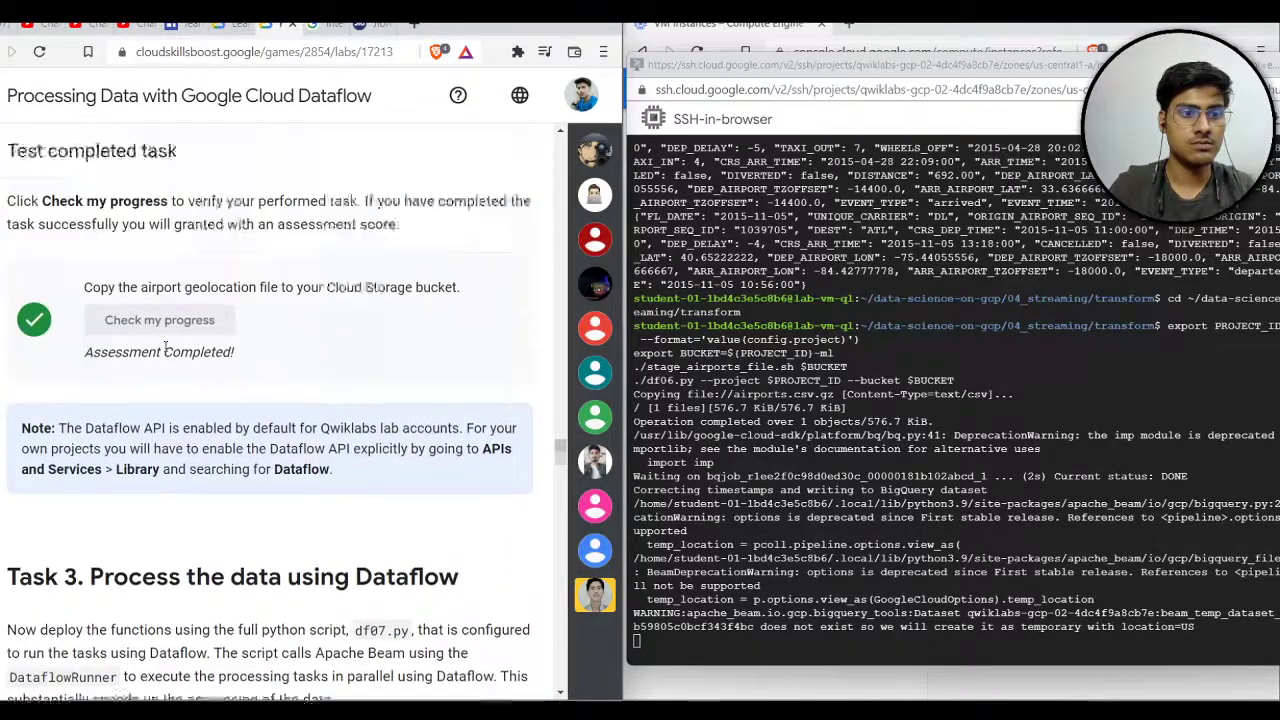
pyautogui.scroll(2, 165, 346)
pyautogui.scroll(-6, 257, 350)
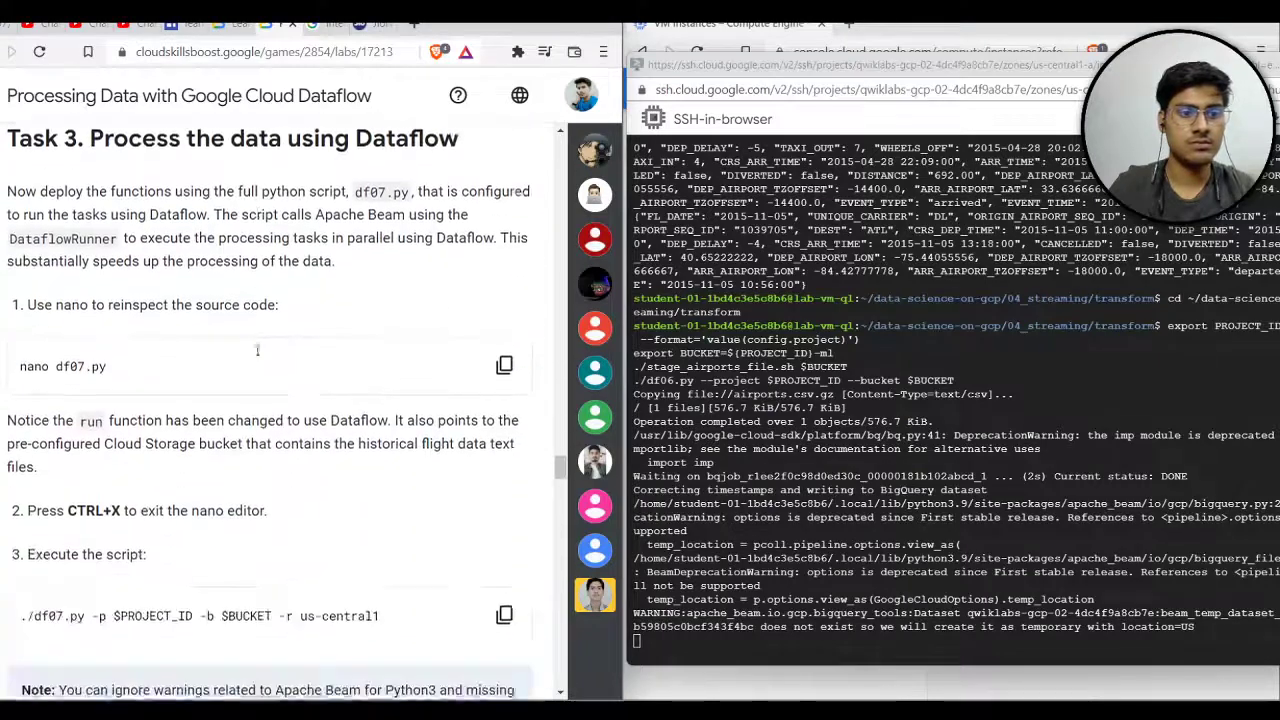
pyautogui.scroll(-1, 257, 350)
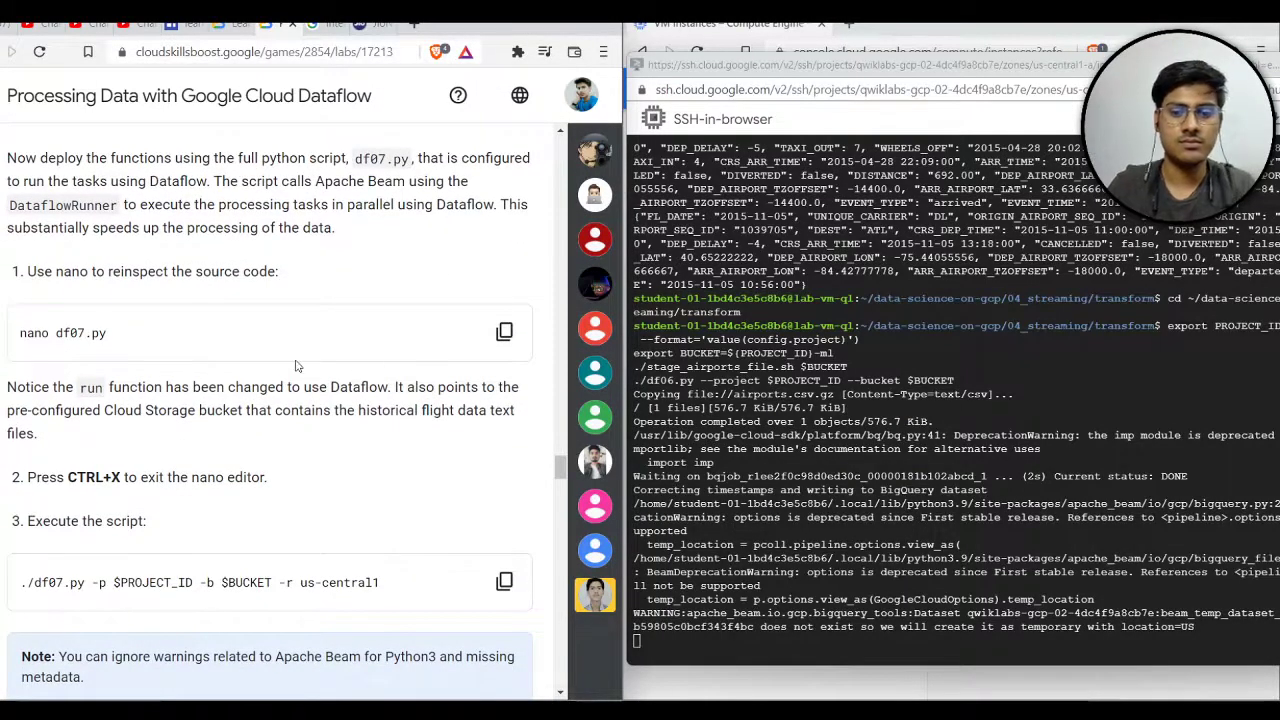
pyautogui.scroll(3, 296, 366)
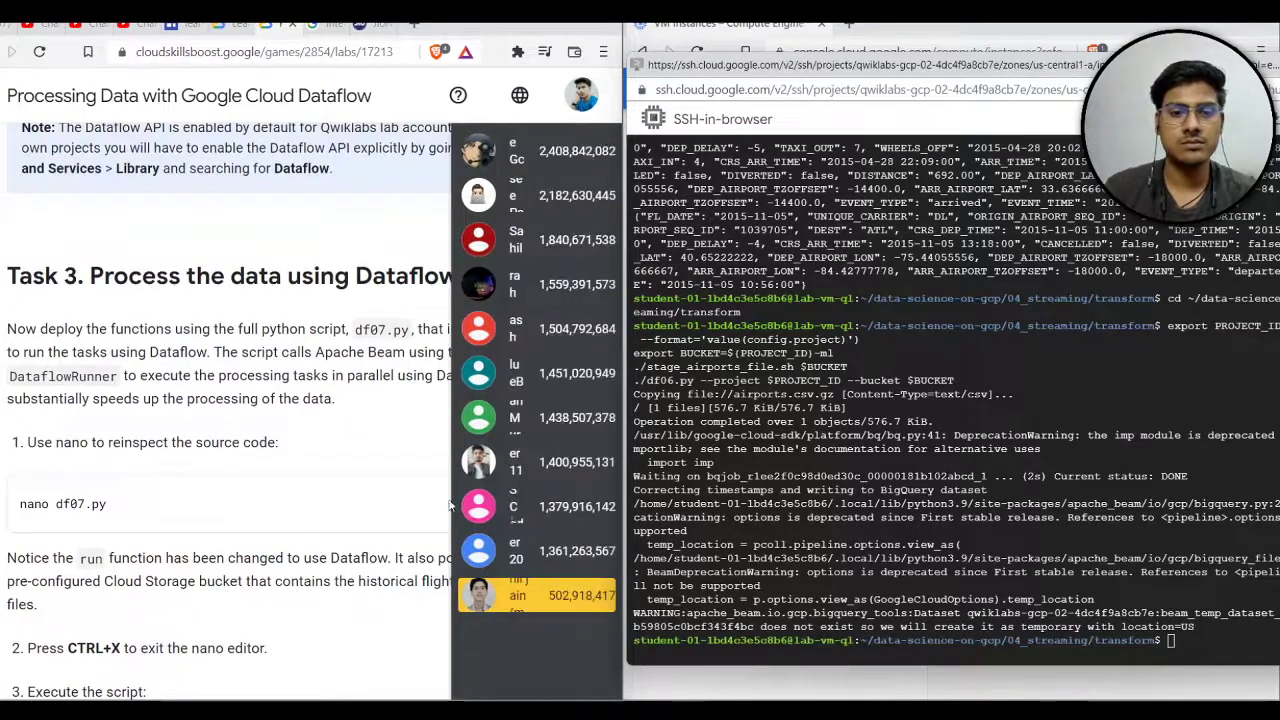
pyautogui.click(504, 502)
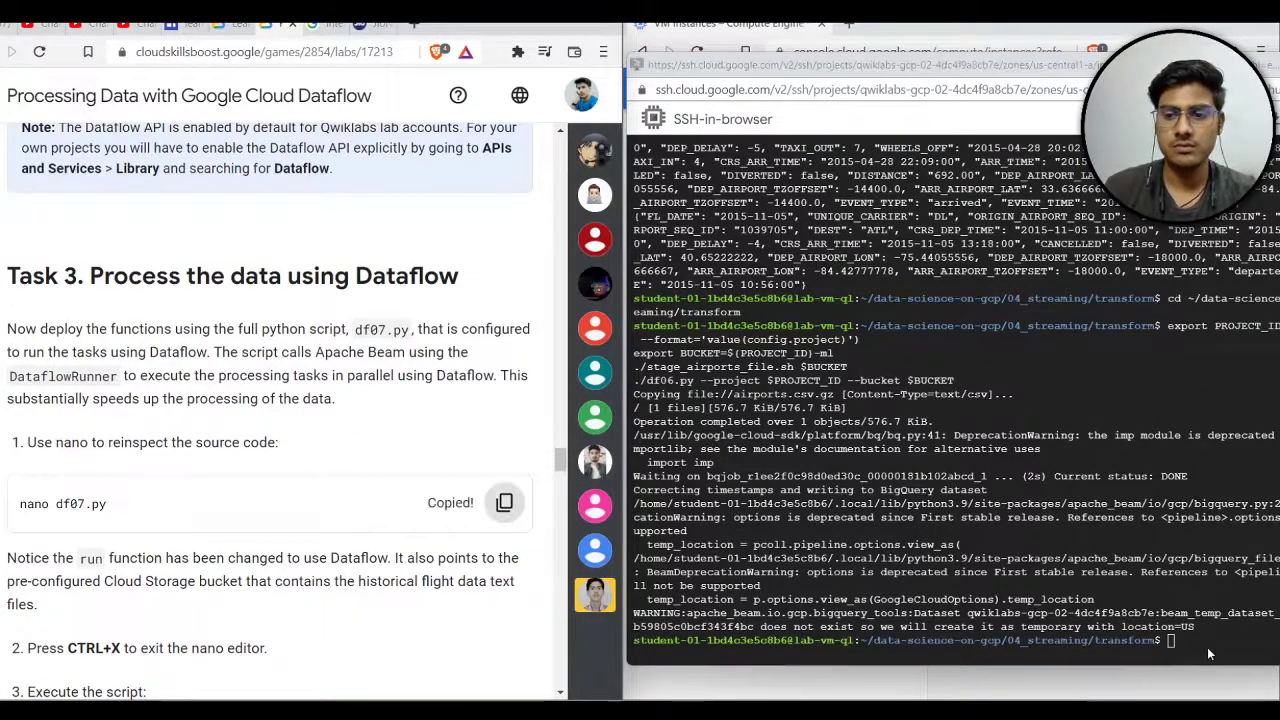
pyautogui.click(1172, 640)
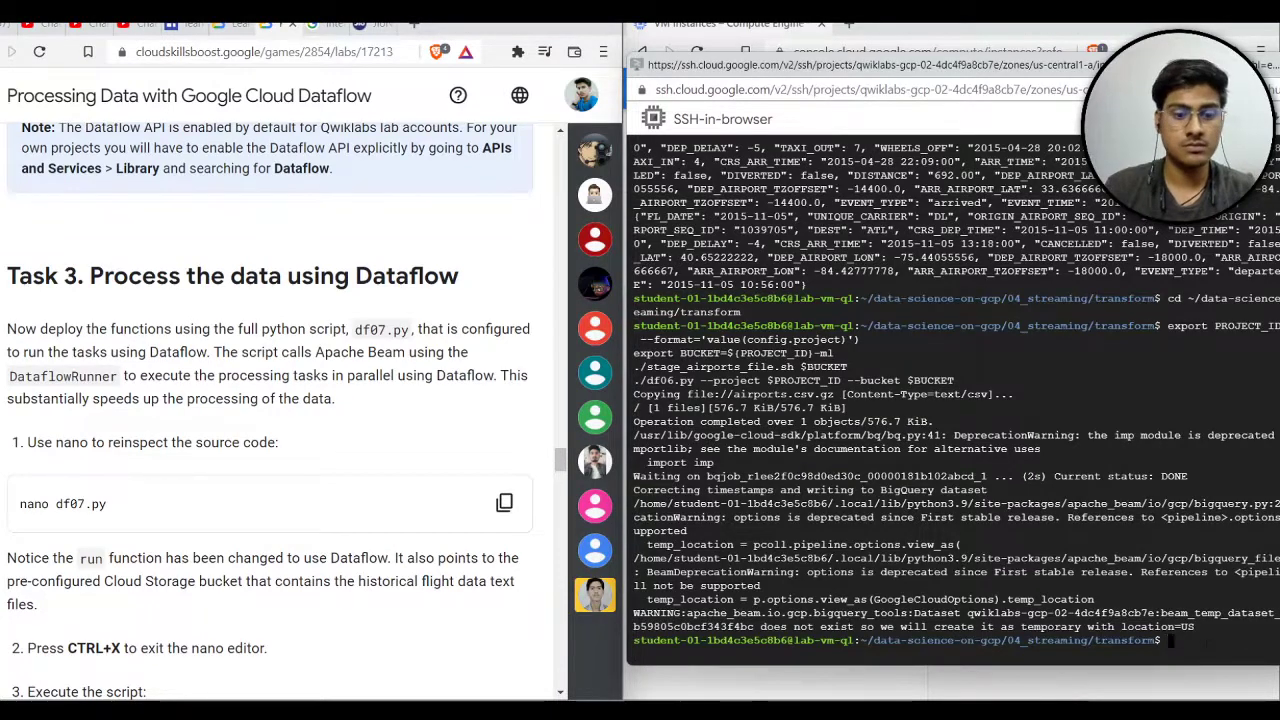
# Step: Open df07.py in nano to review it, then exit to a fresh shell prompt
pyautogui.hotkey('ctrl', 'v')
pyautogui.press('Return')
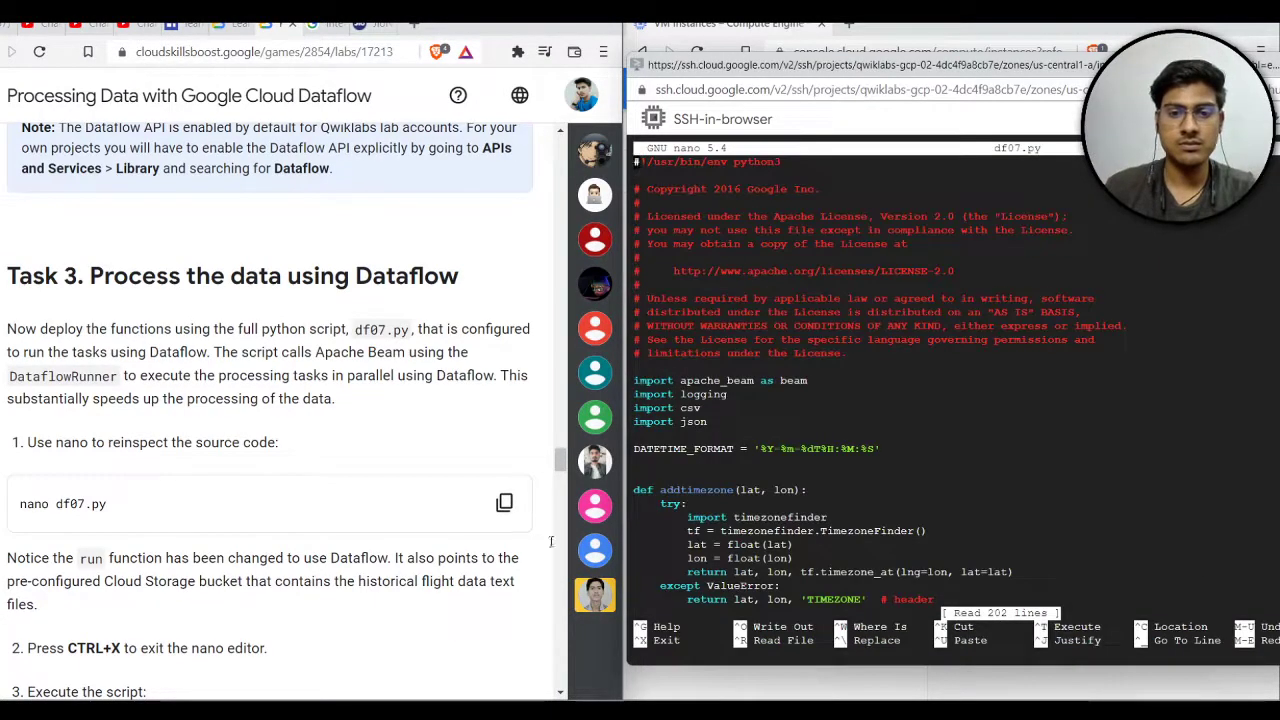
pyautogui.scroll(-2, 181, 565)
pyautogui.scroll(-2, 127, 344)
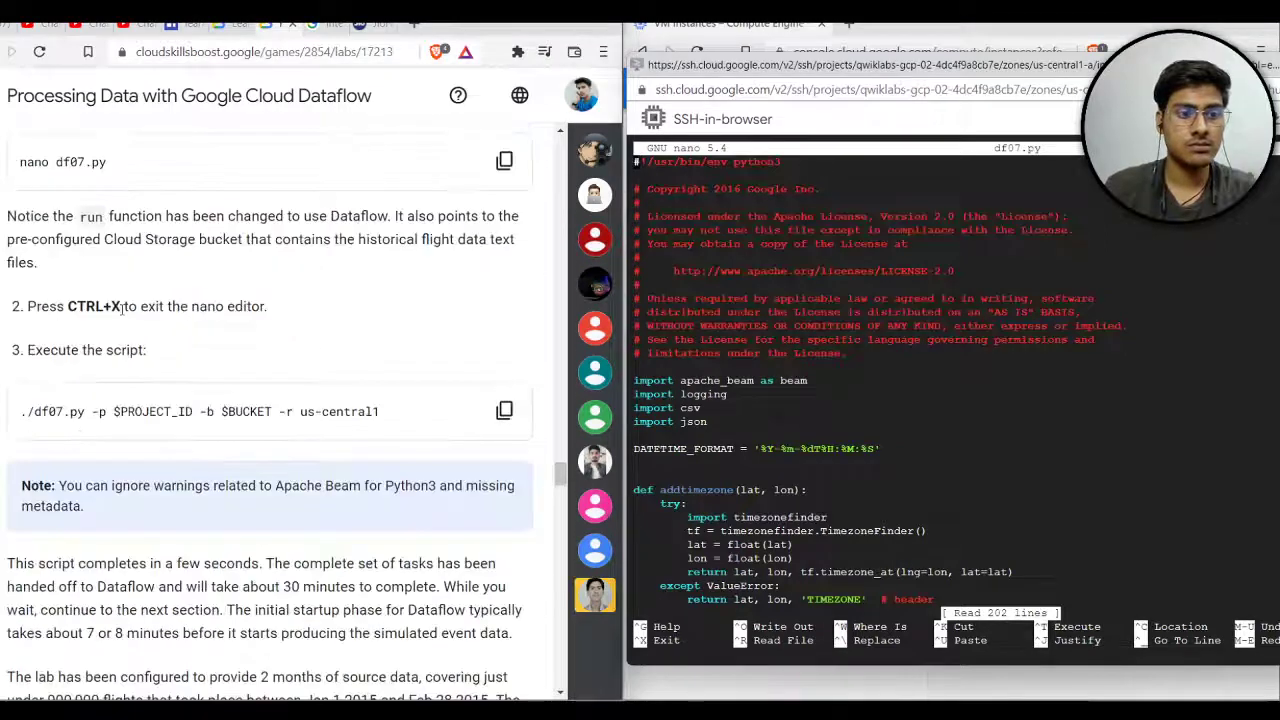
pyautogui.moveTo(122, 310); pyautogui.dragTo(28, 312)
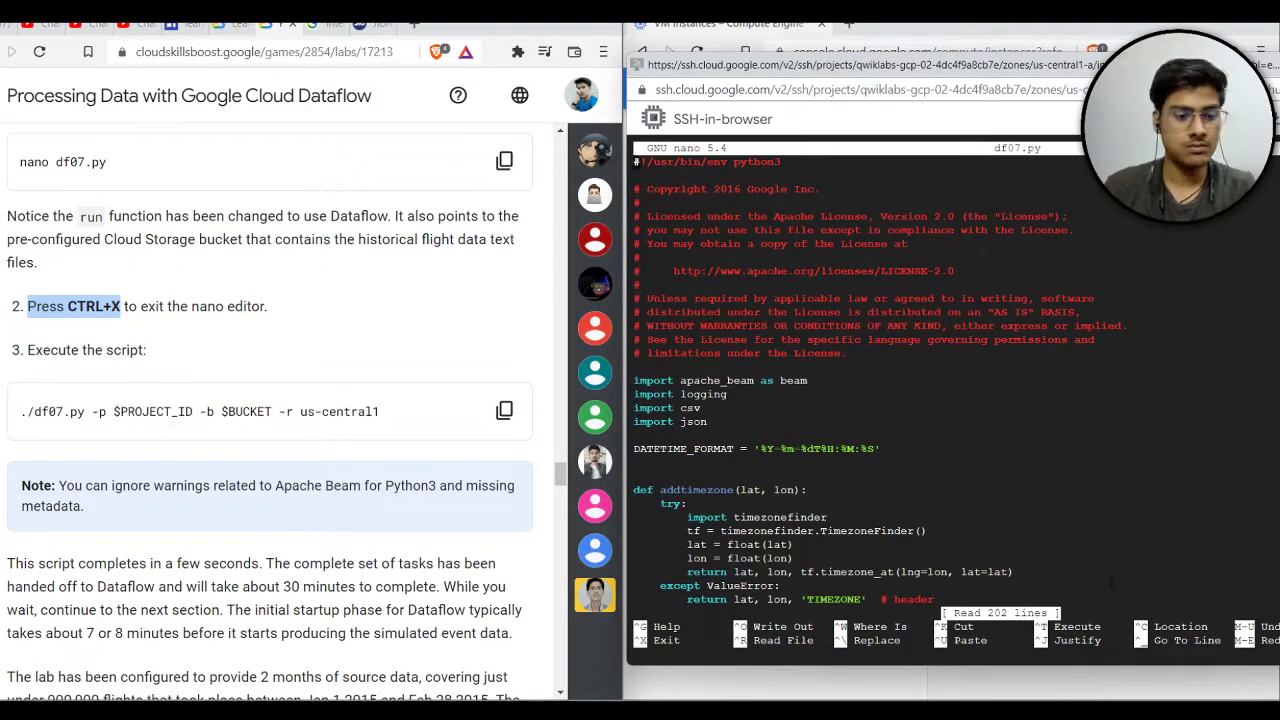
pyautogui.hotkey('ctrl', 'x')
pyautogui.press('Return')
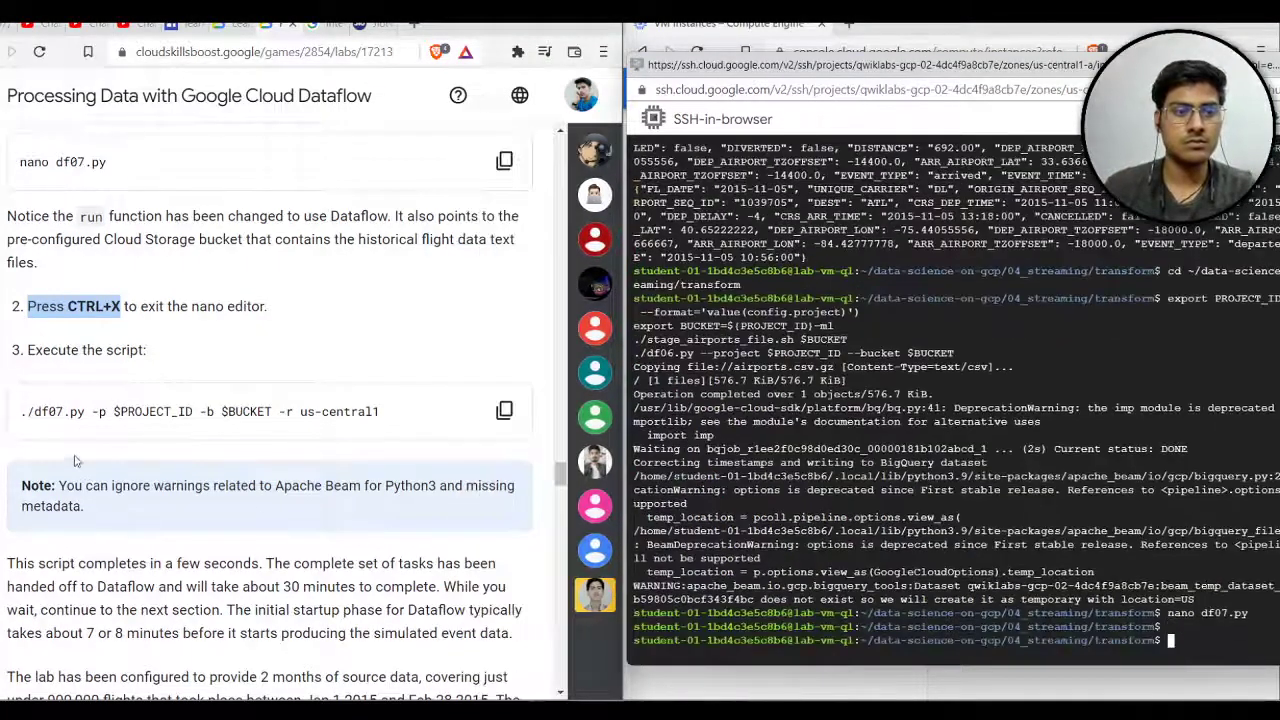
# Step: Run ./df07.py with the project, bucket and us-central1 region to submit the Dataflow job
pyautogui.click(503, 412)
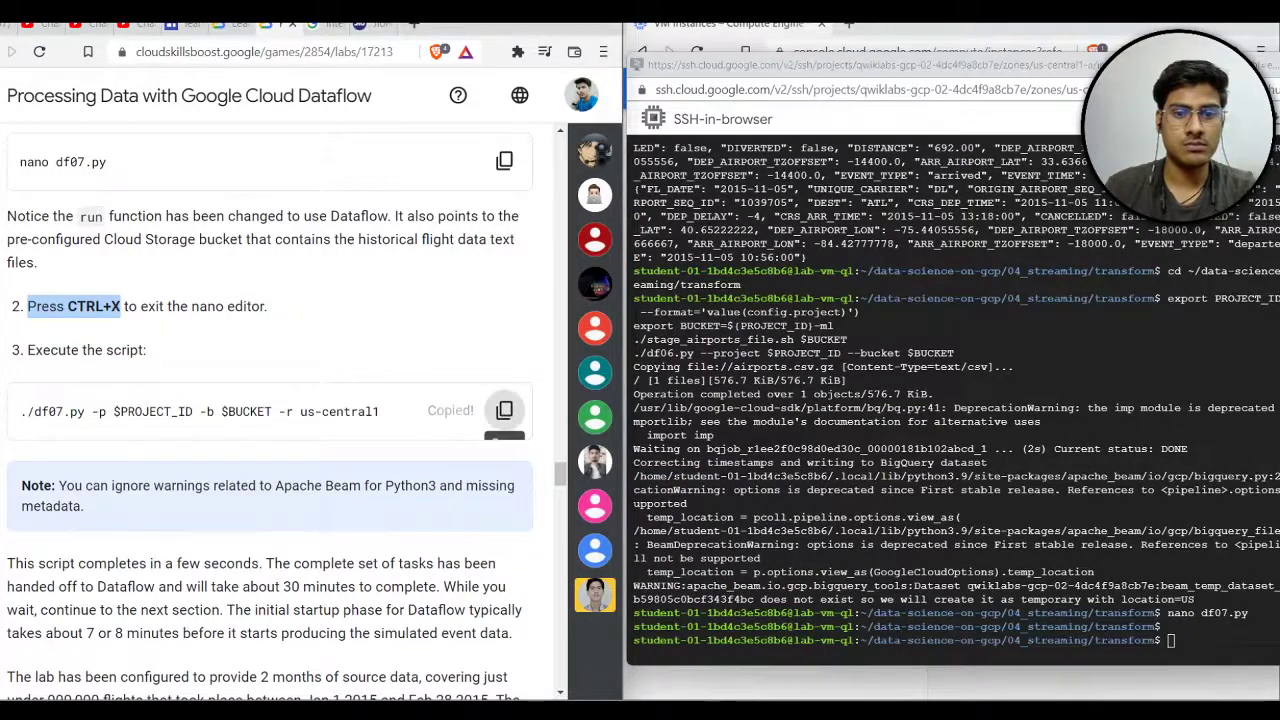
pyautogui.click(1178, 655)
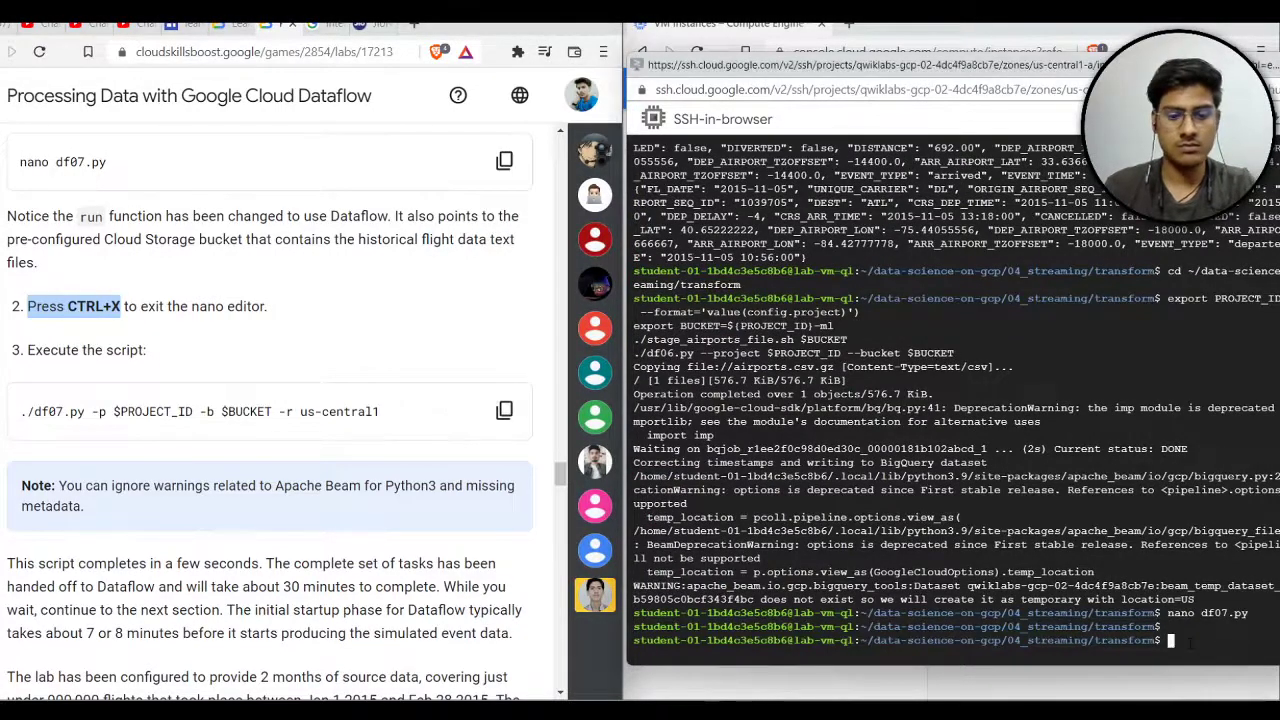
pyautogui.hotkey('ctrl', 'v')
pyautogui.press('Return')
pyautogui.scroll(-3, 320, 408)
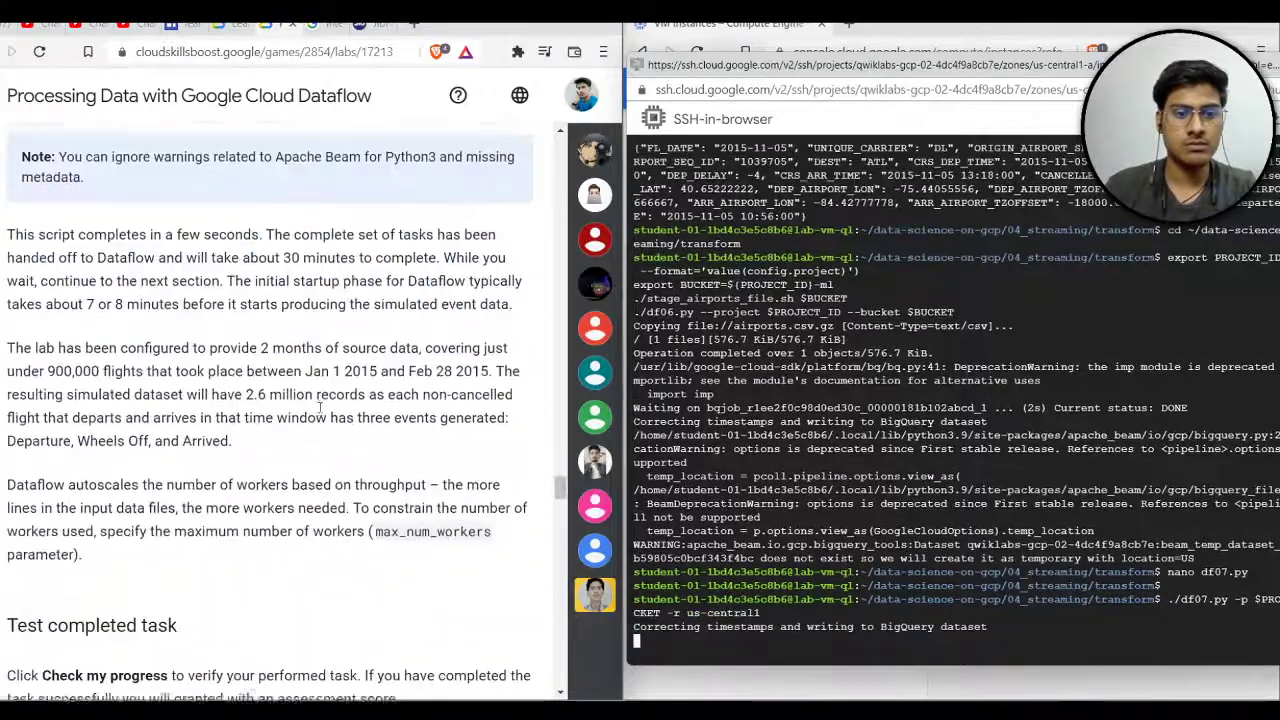
pyautogui.scroll(-4, 320, 408)
pyautogui.click(188, 440)
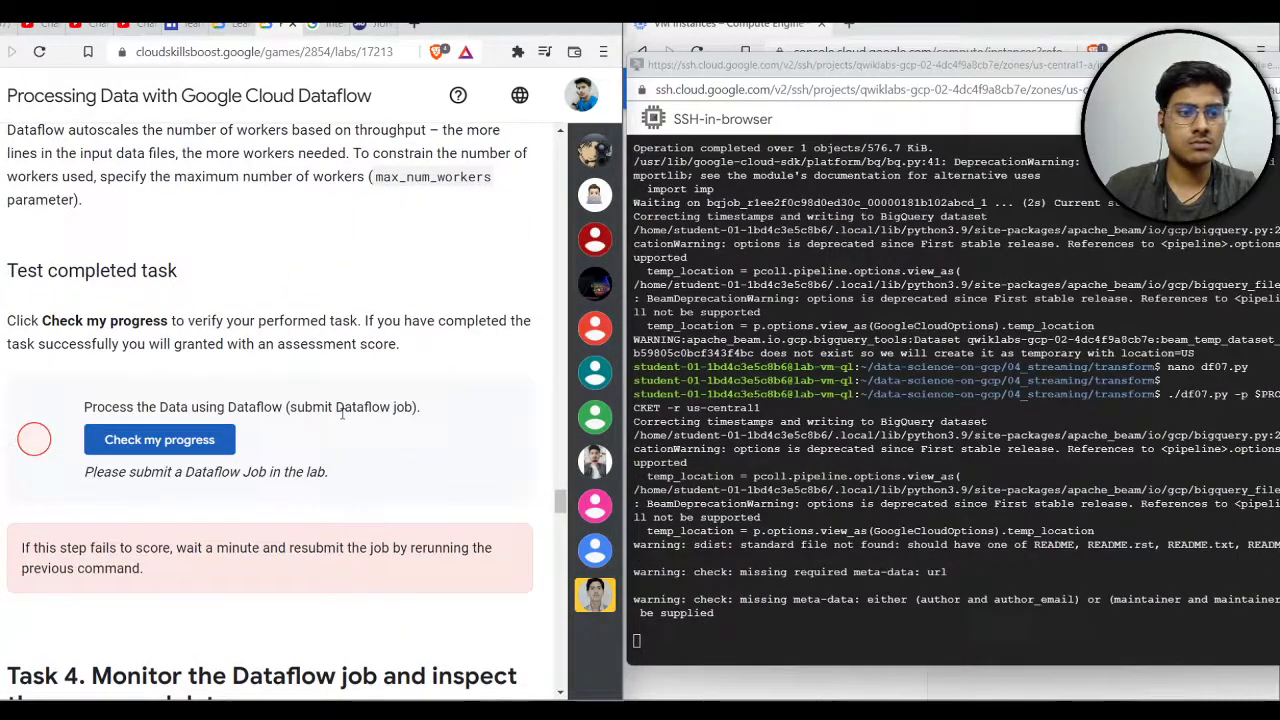
# Step: Rerun the Dataflow task's progress check; it reports the job submitted but not yet running
pyautogui.click(212, 444)
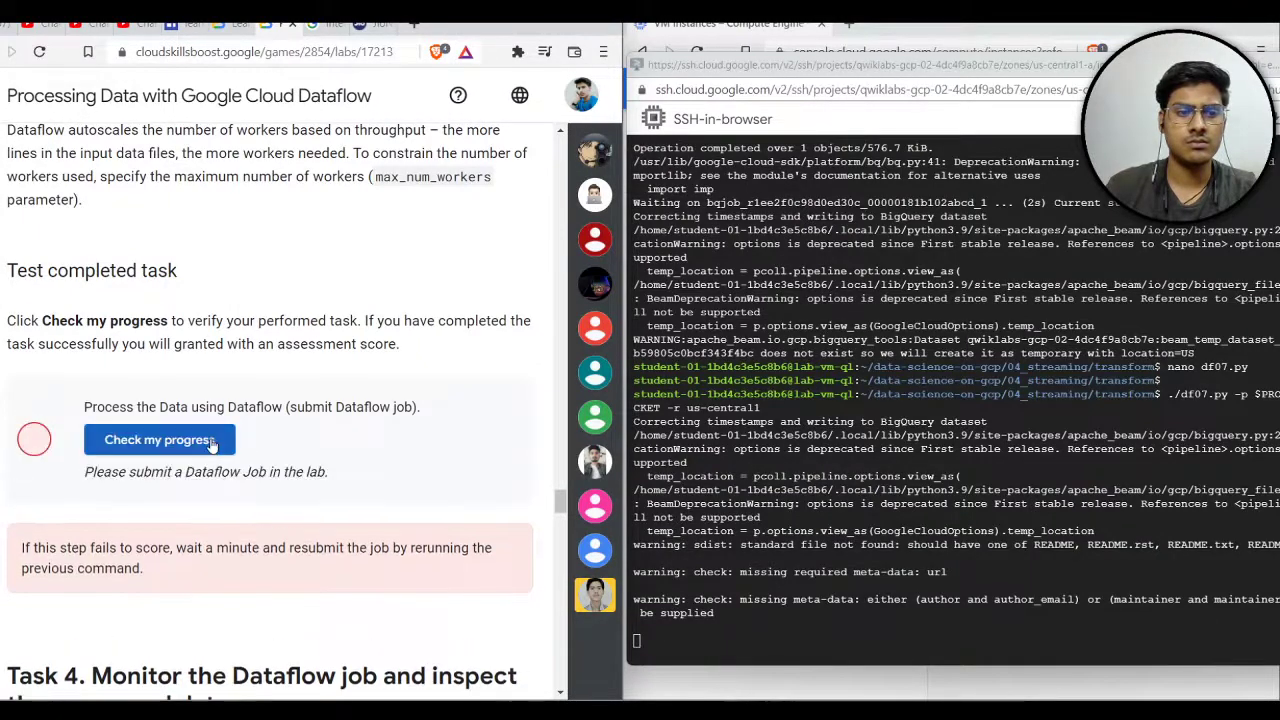
pyautogui.click(212, 444)
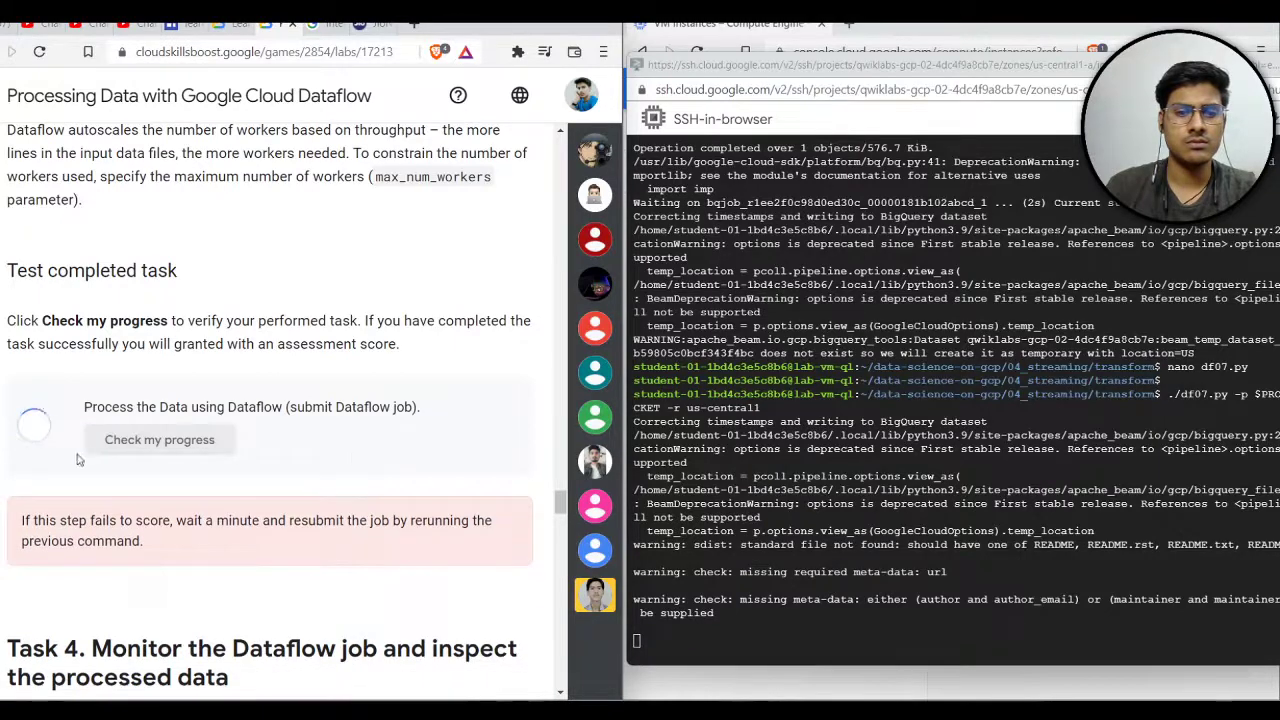
pyautogui.scroll(-2, 270, 466)
pyautogui.scroll(-2, 270, 466)
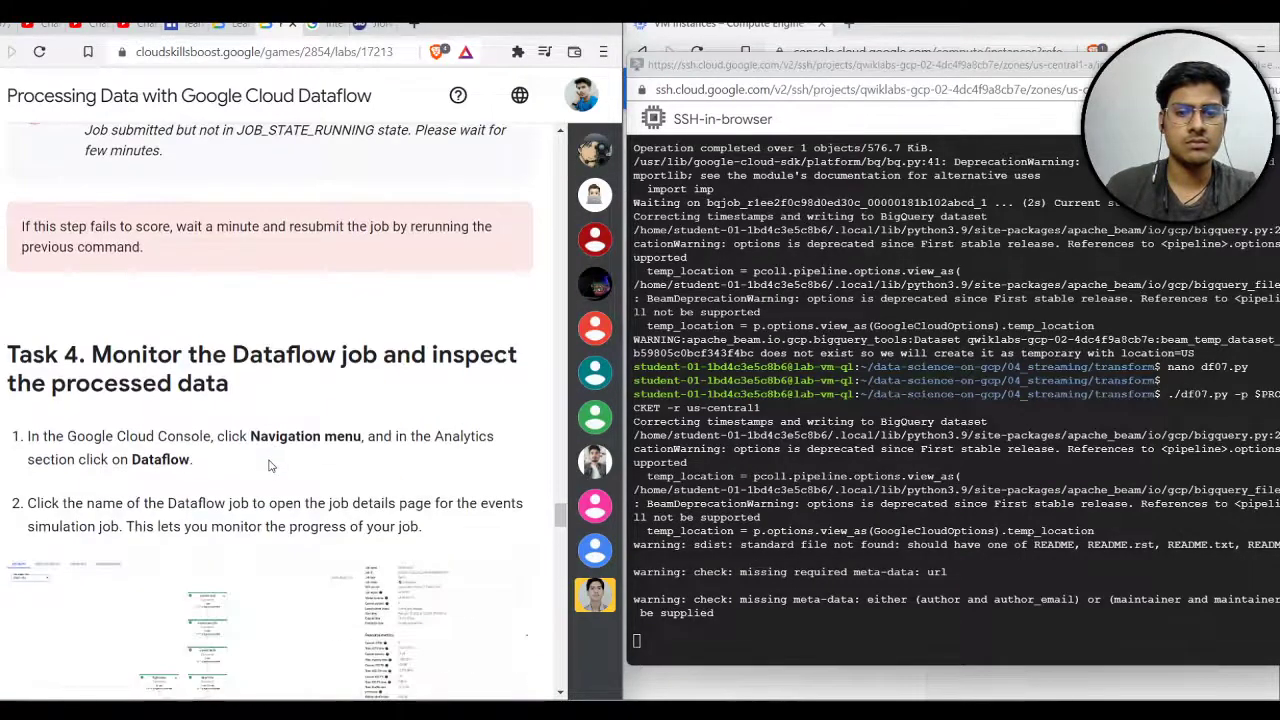
pyautogui.scroll(2, 268, 465)
pyautogui.click(170, 281)
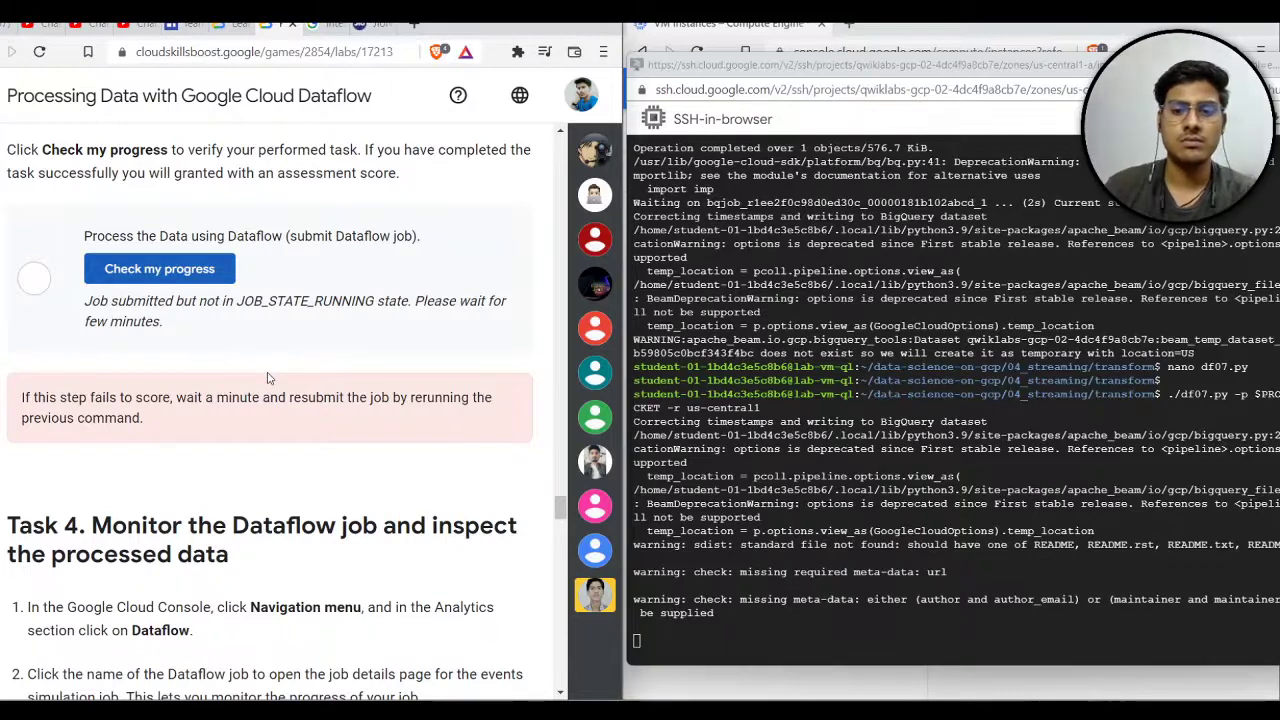
pyautogui.scroll(10, 268, 378)
pyautogui.moveTo(80, 462); pyautogui.dragTo(178, 462)
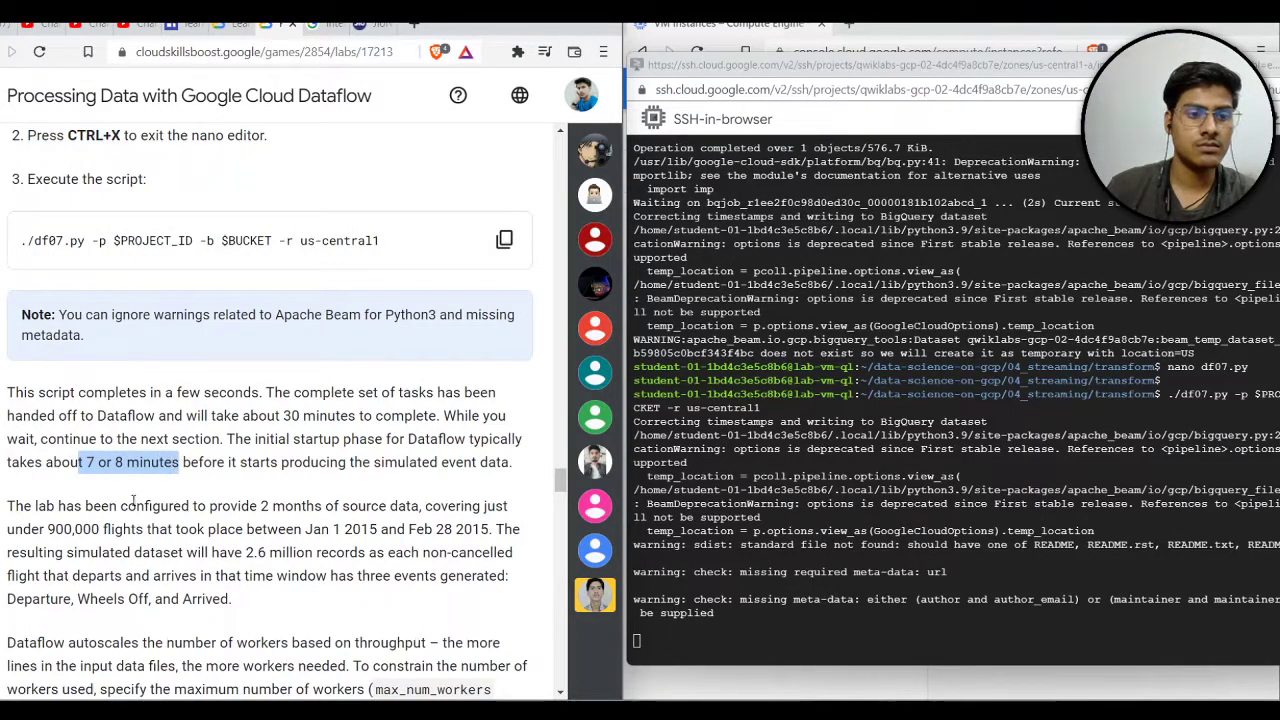
pyautogui.scroll(-5, 131, 497)
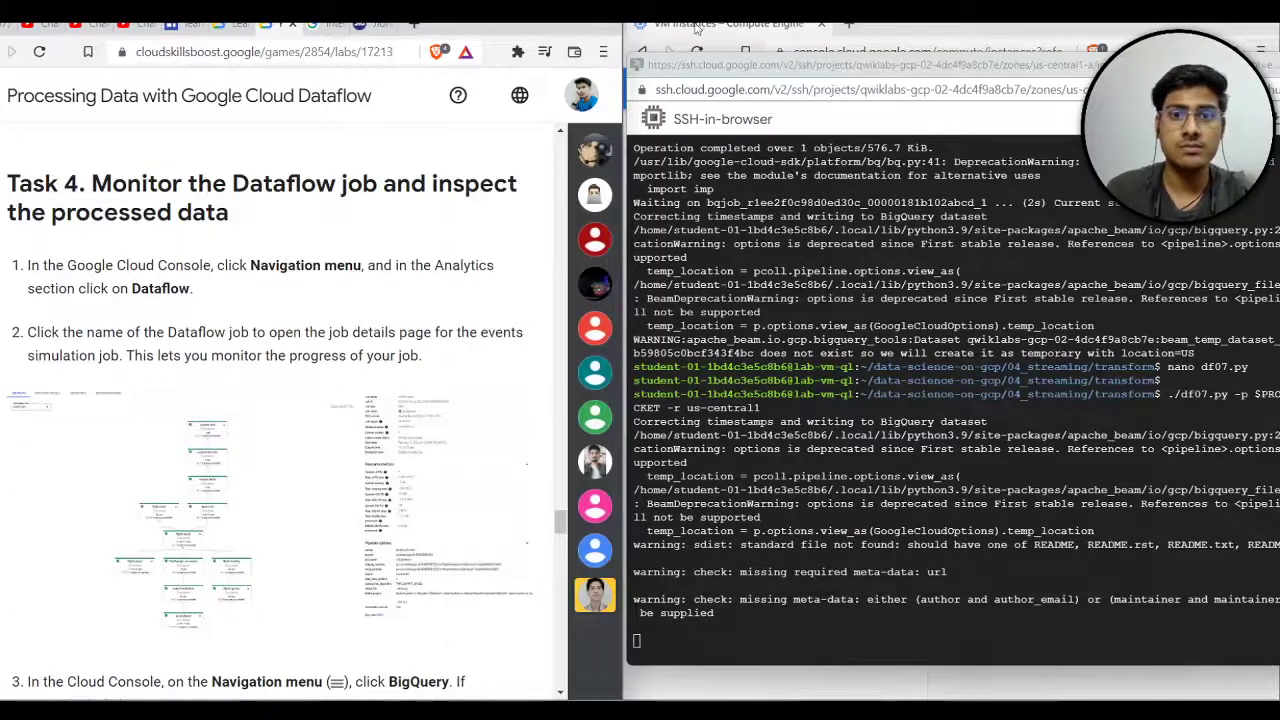
pyautogui.moveTo(550, 400)
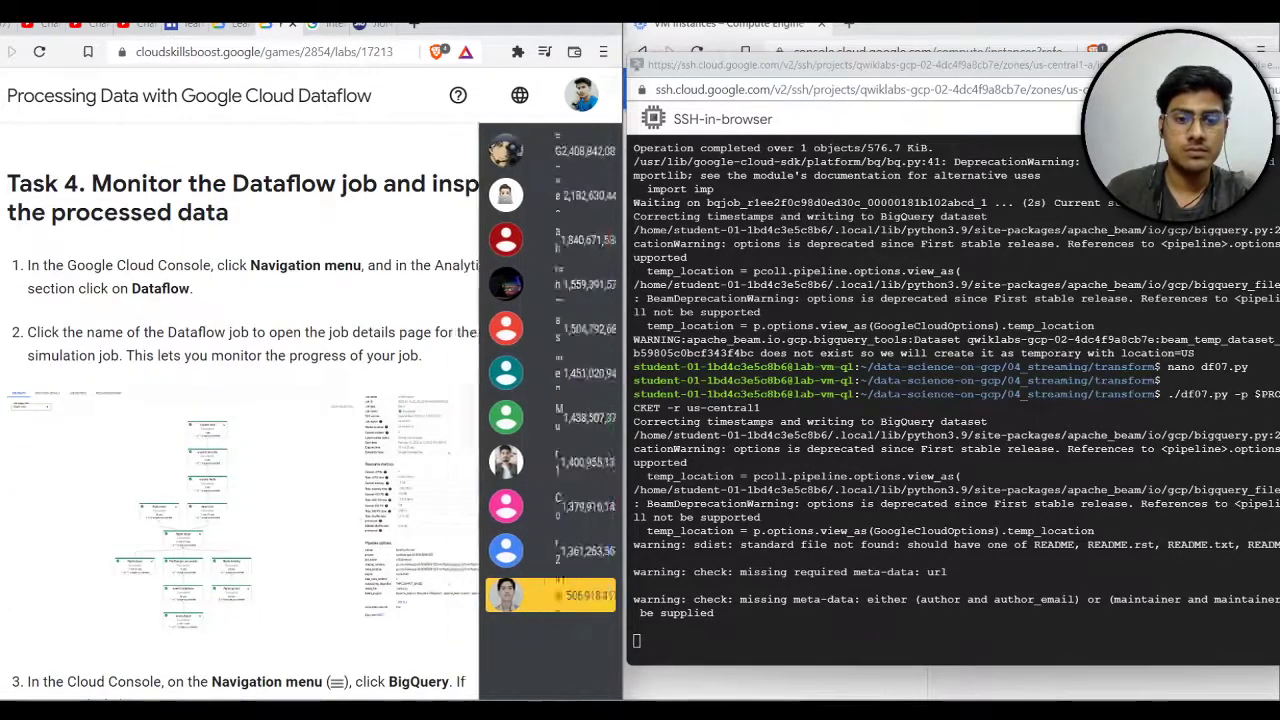
# Step: Open the Dataflow Jobs page and confirm the ch04timecorr batch job is Running
pyautogui.click(733, 648)
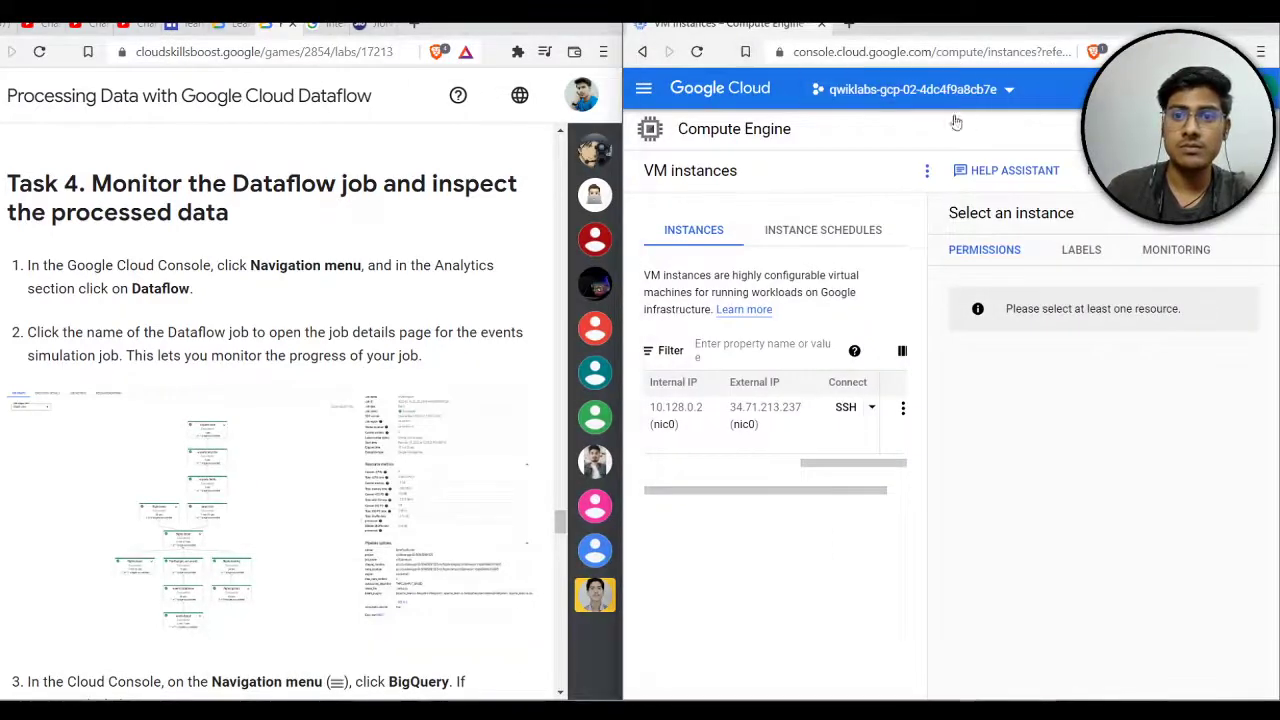
pyautogui.press('/')
pyautogui.write('compute')
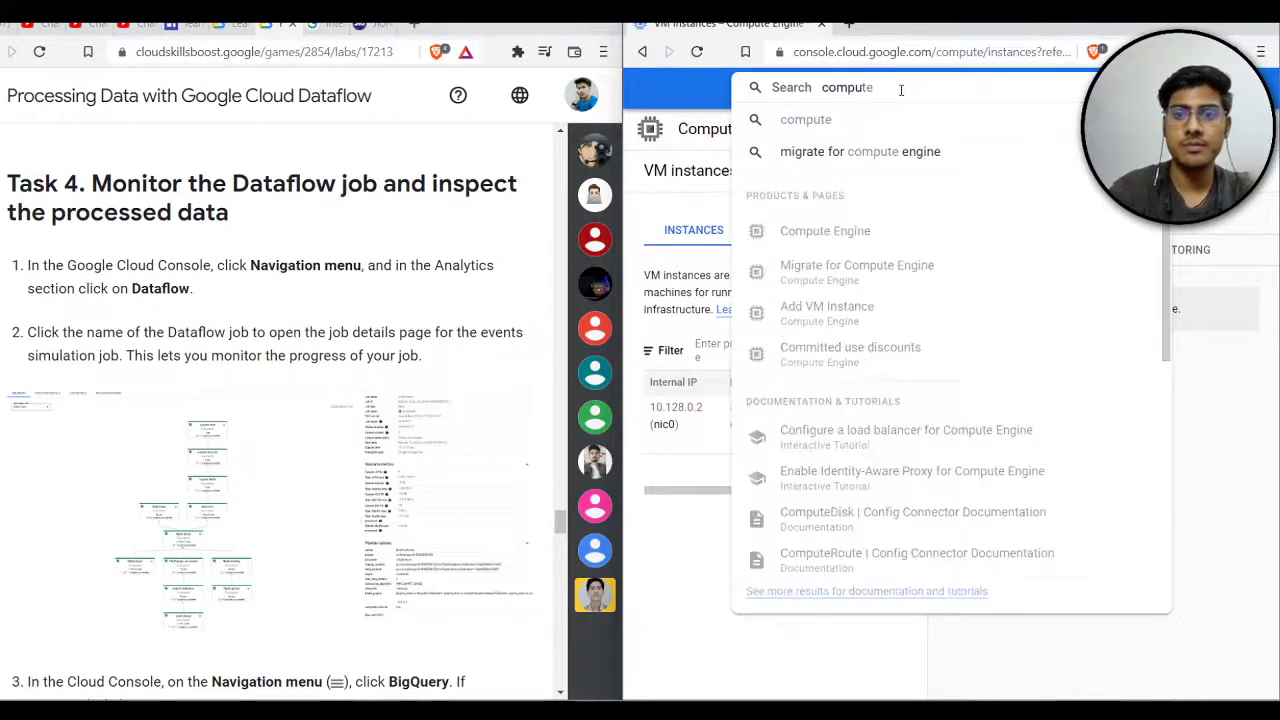
pyautogui.press('BackSpace')
pyautogui.press('BackSpace')
pyautogui.write('data')
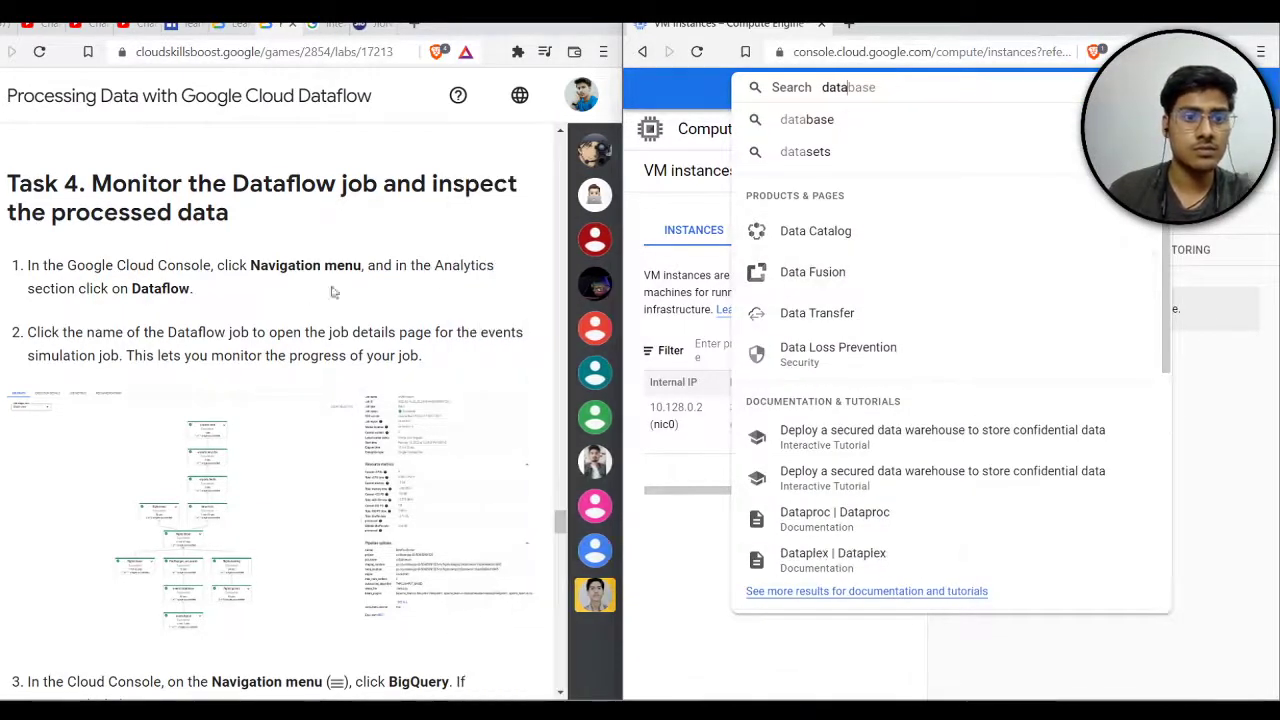
pyautogui.write('flow')
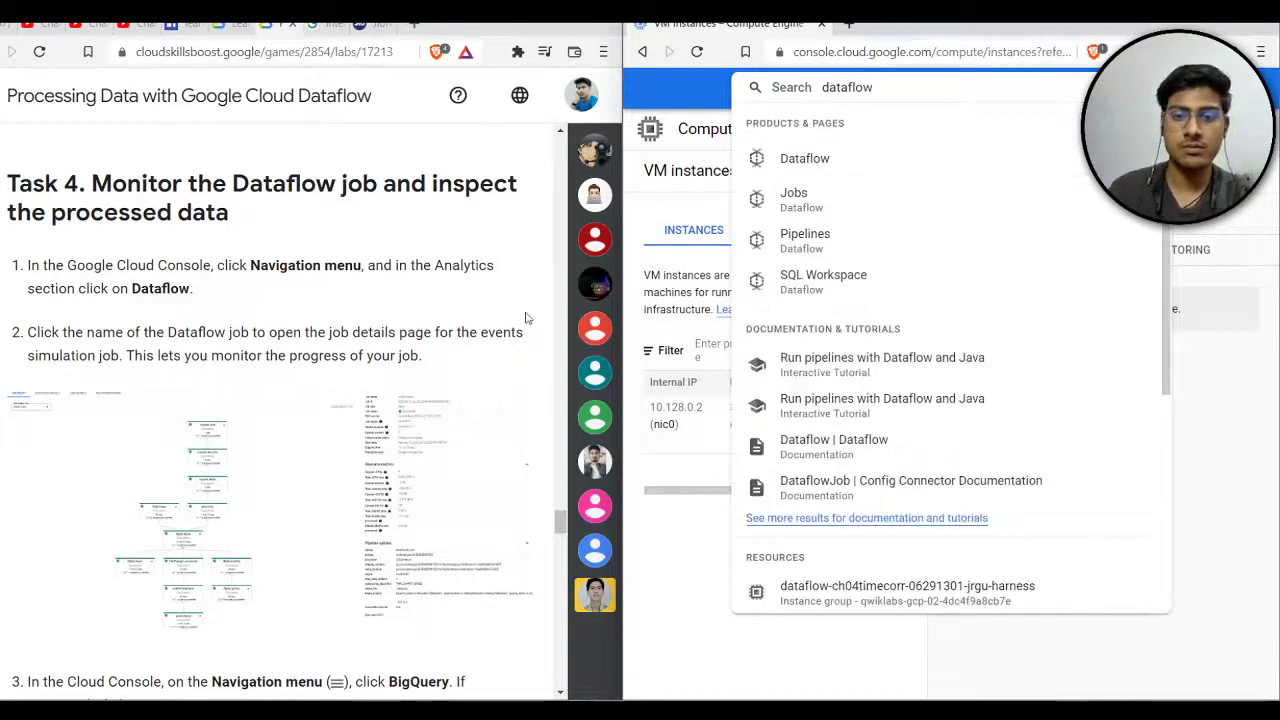
pyautogui.click(844, 172)
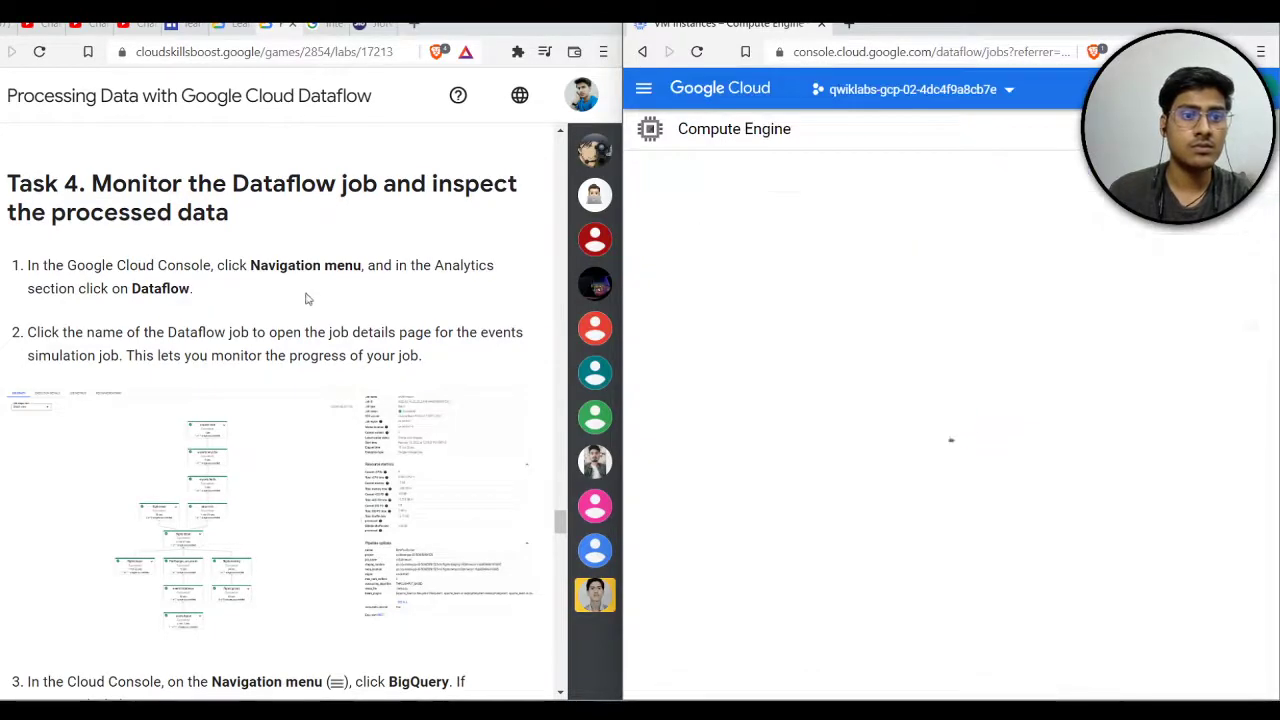
pyautogui.scroll(-3, 288, 340)
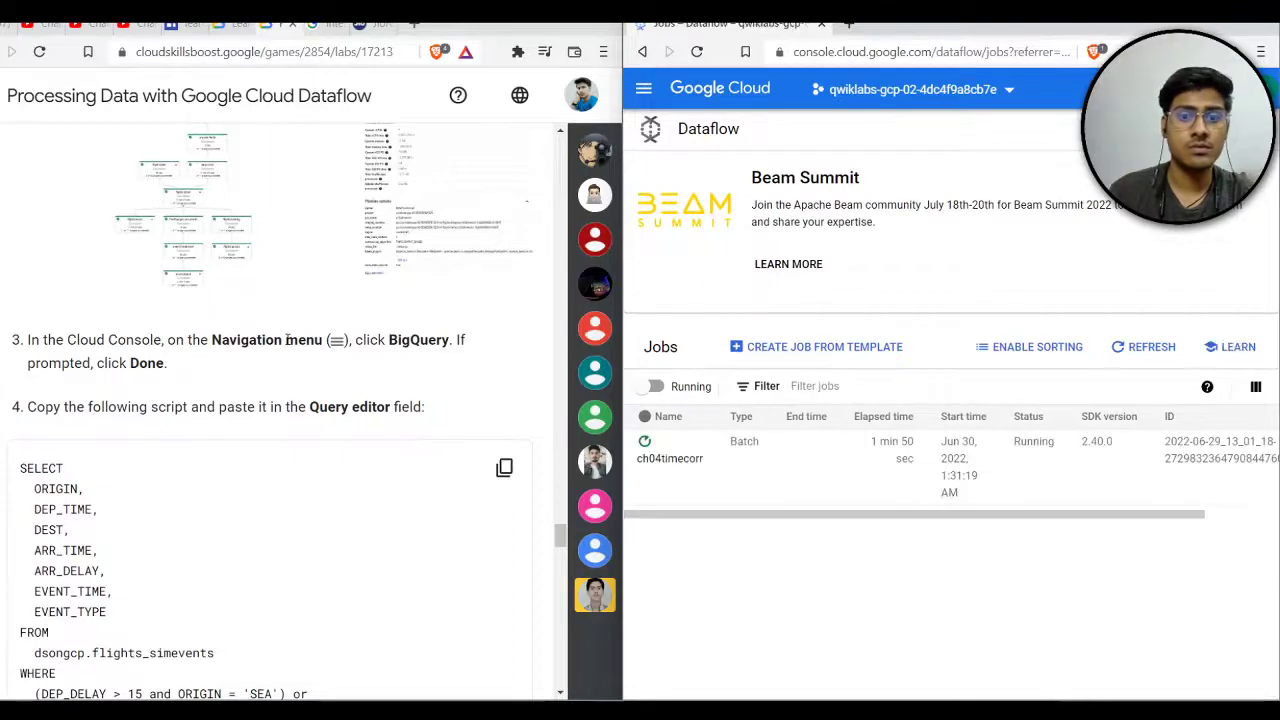
pyautogui.scroll(3, 256, 396)
pyautogui.scroll(-6, 256, 396)
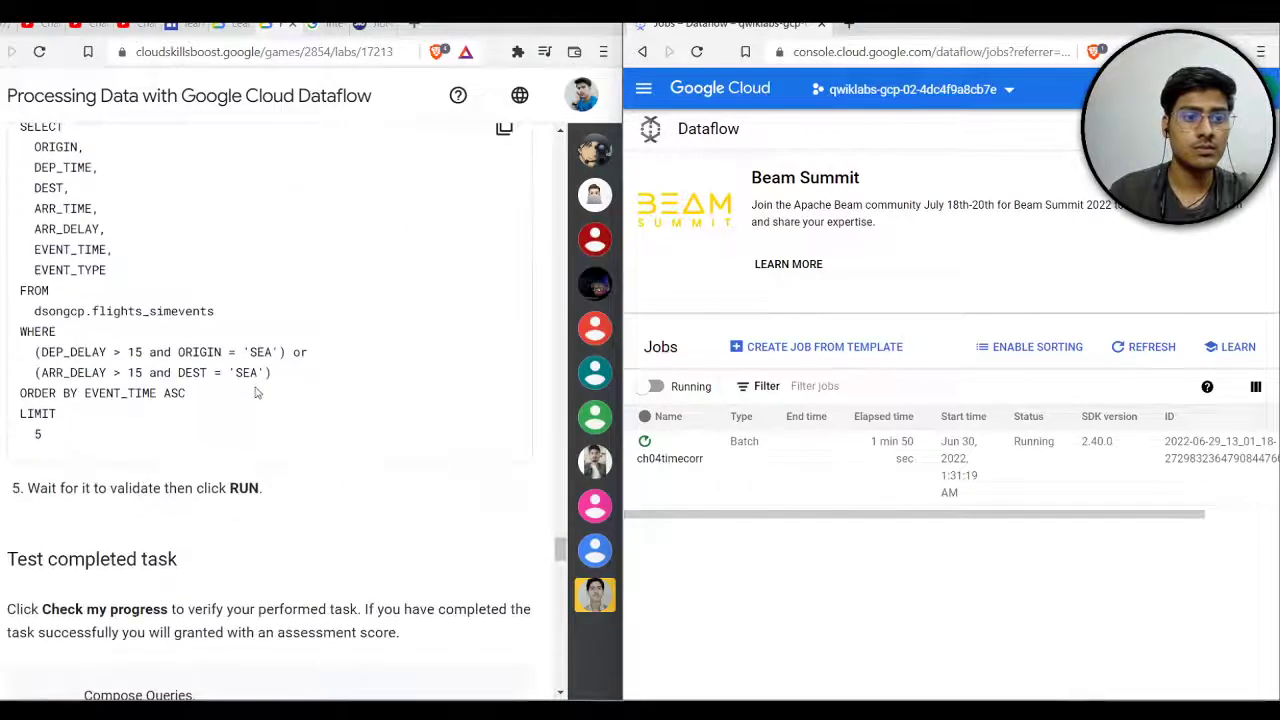
pyautogui.scroll(-4, 256, 396)
pyautogui.scroll(2, 256, 393)
pyautogui.scroll(2, 255, 393)
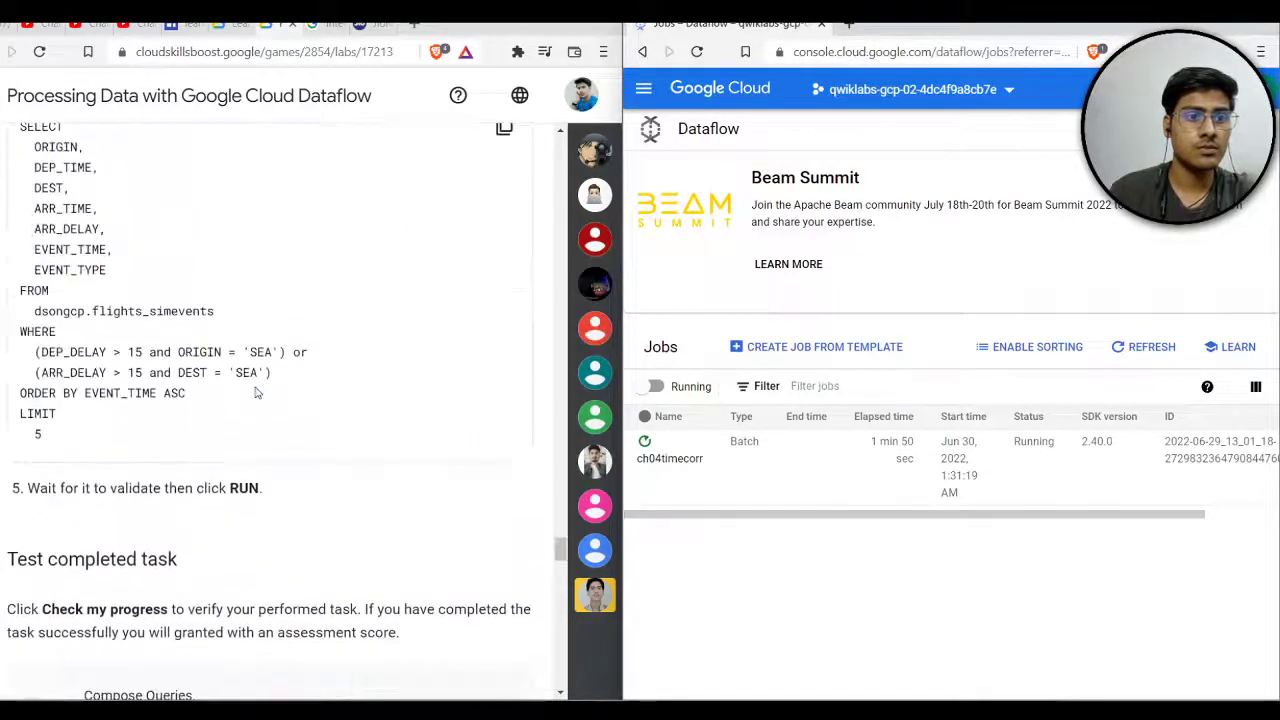
pyautogui.scroll(3, 255, 393)
pyautogui.scroll(3, 307, 455)
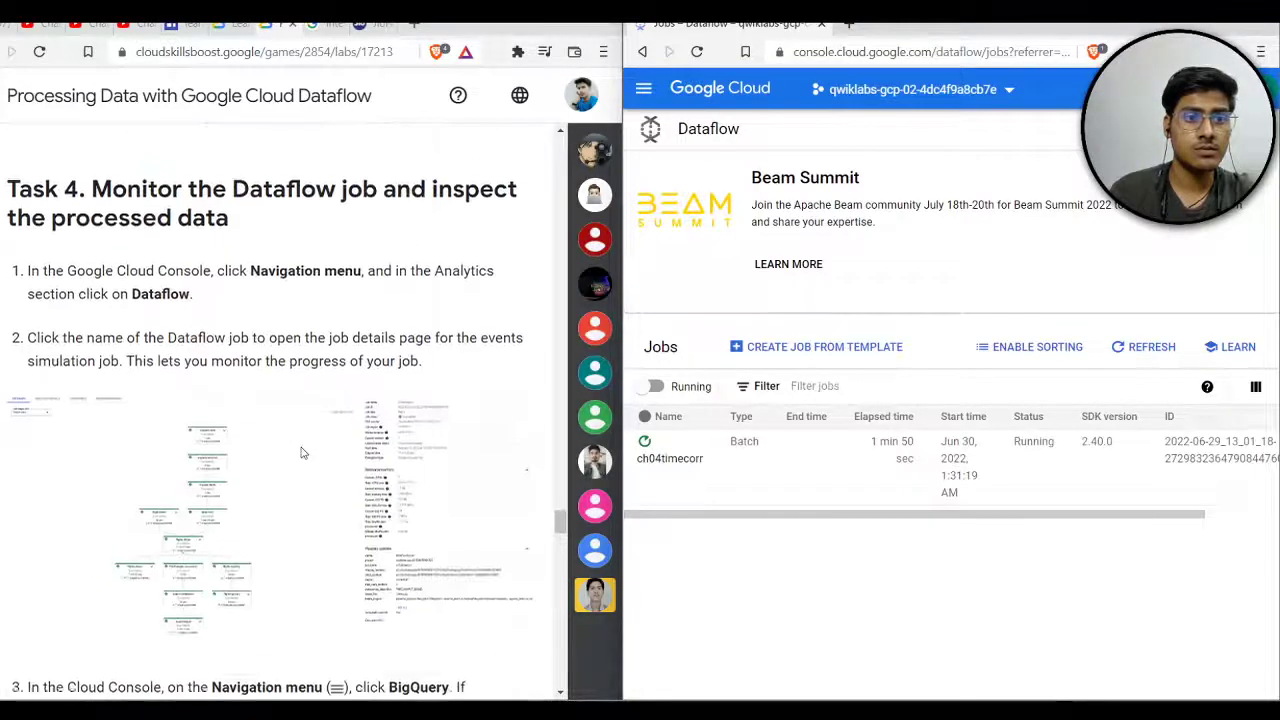
pyautogui.scroll(2, 305, 454)
pyautogui.scroll(2, 304, 454)
pyautogui.scroll(2, 302, 453)
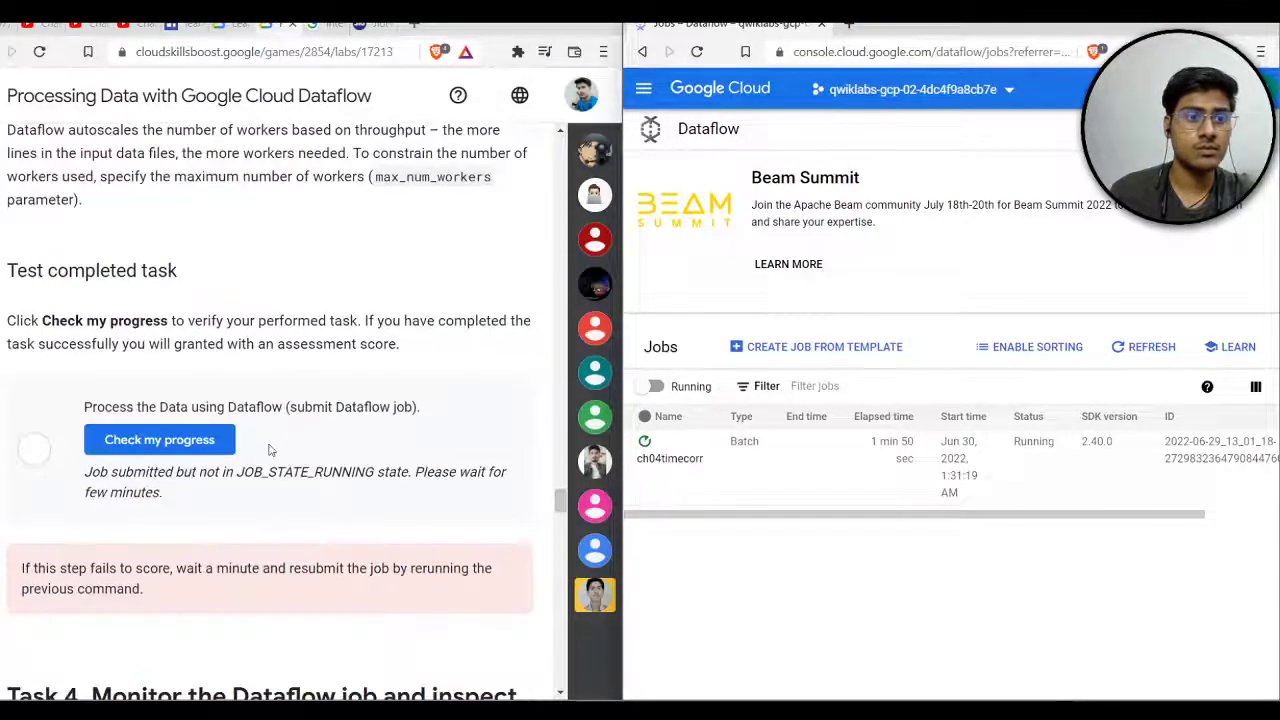
pyautogui.scroll(5, 268, 450)
pyautogui.scroll(2, 268, 450)
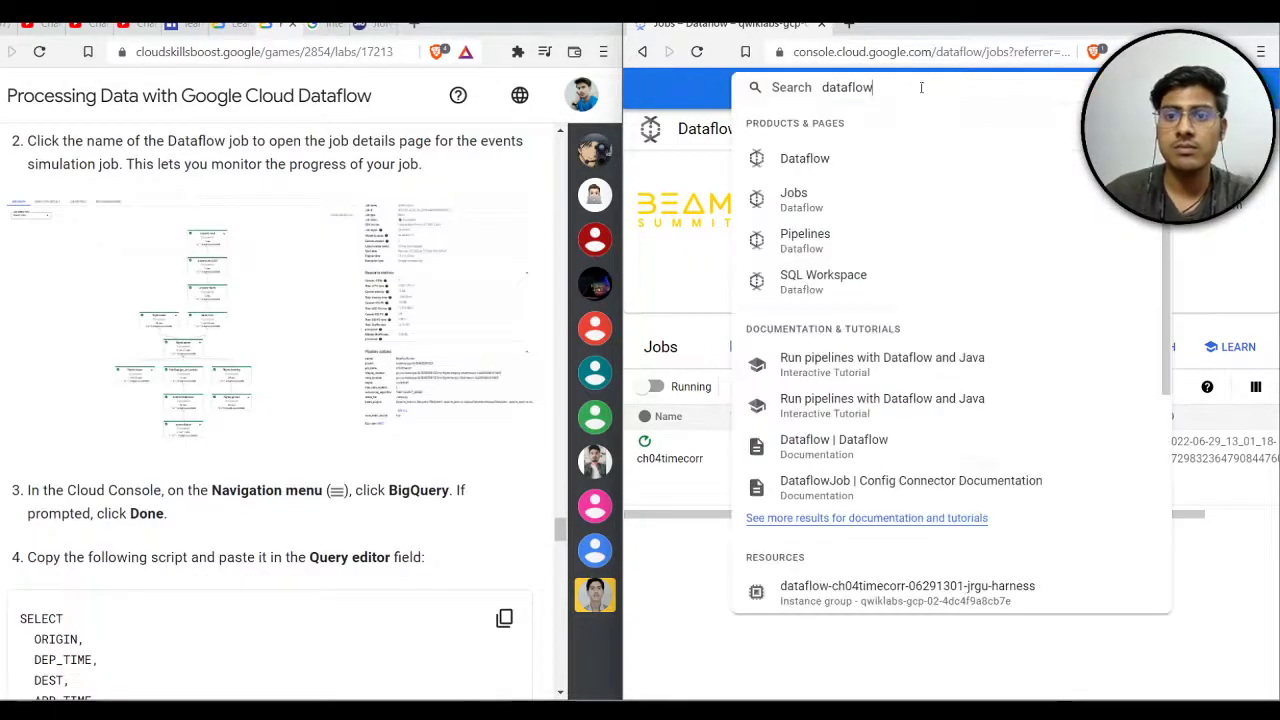
# Step: Open BigQuery from the console search
pyautogui.press('Escape')
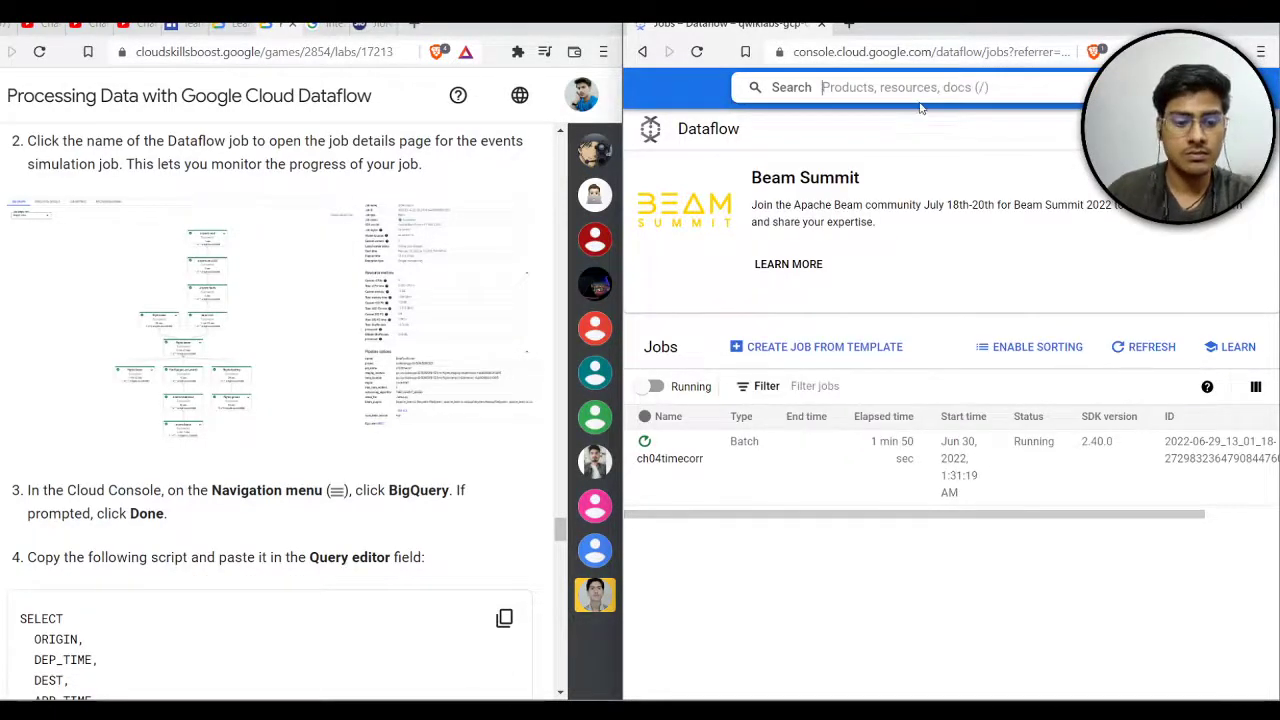
pyautogui.write('big')
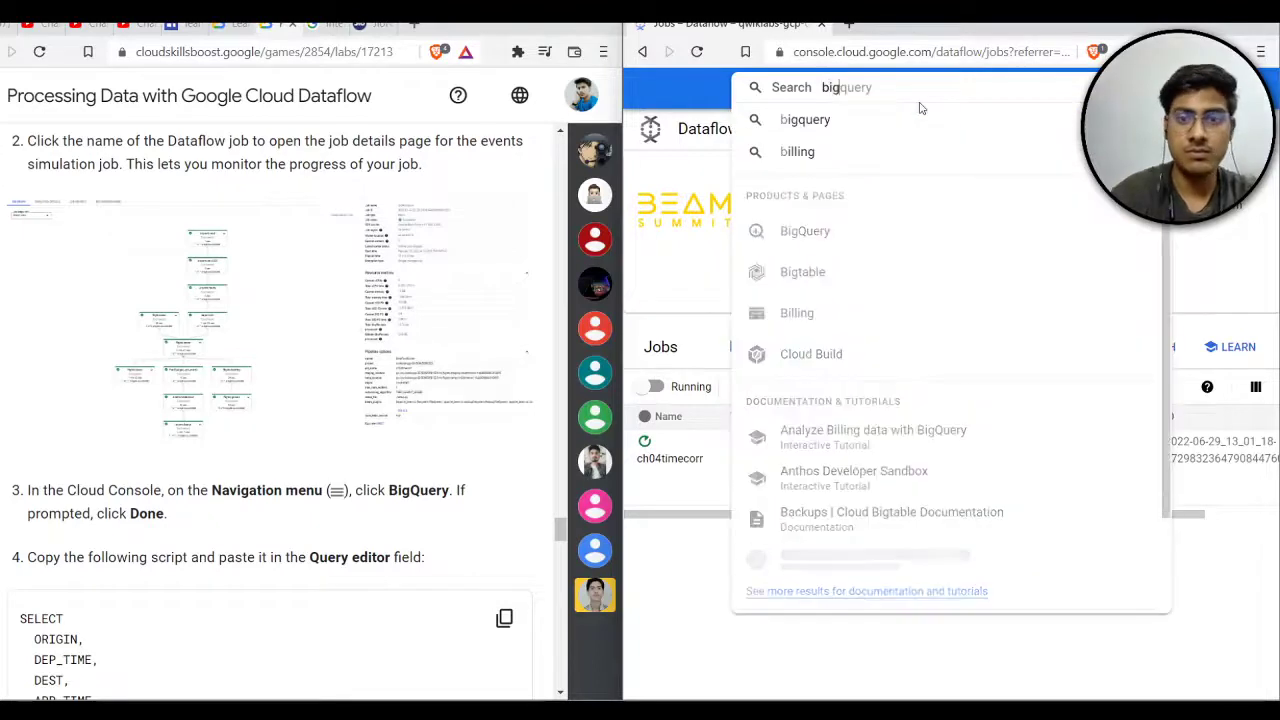
pyautogui.click(805, 230)
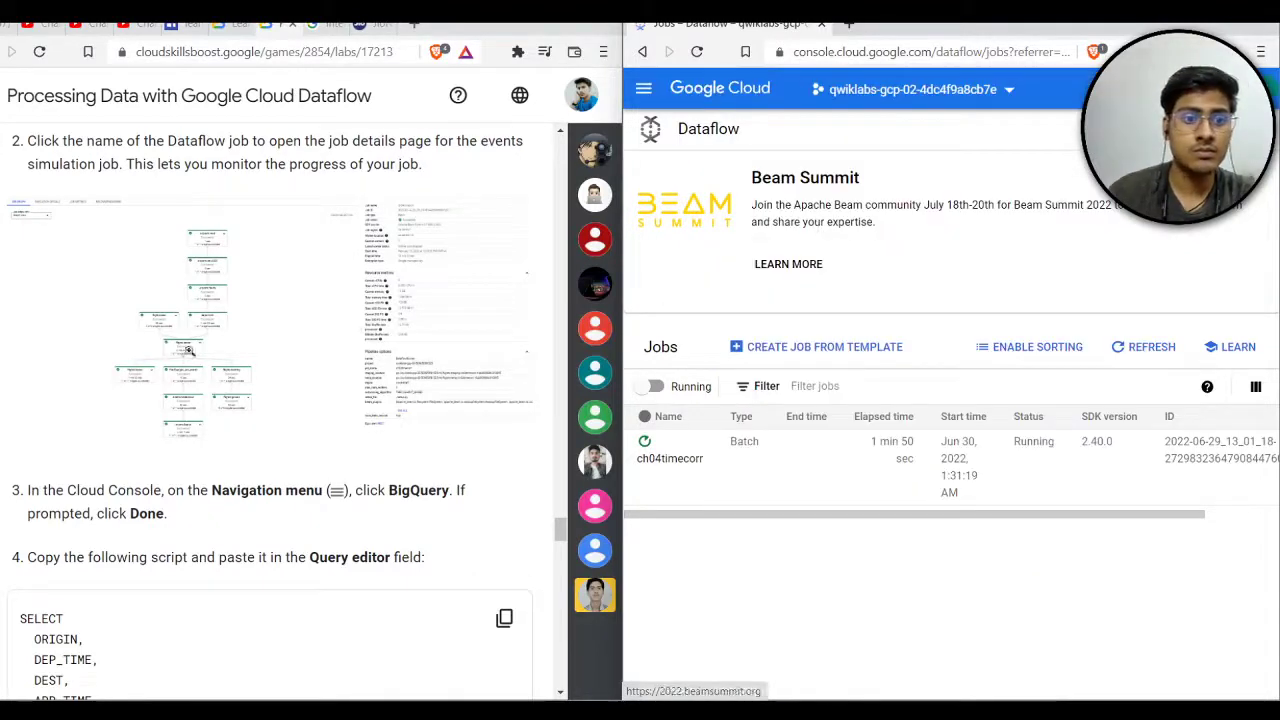
pyautogui.scroll(2, 380, 397)
pyautogui.scroll(-2, 380, 397)
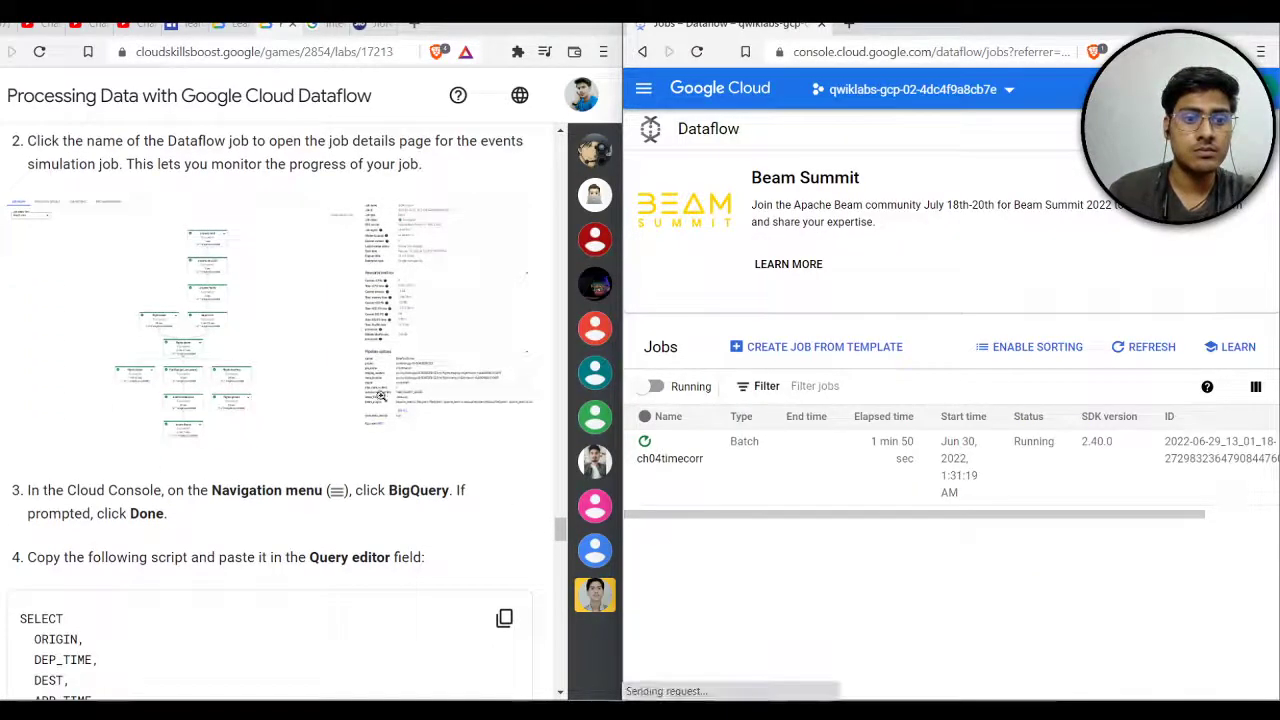
pyautogui.scroll(-3, 490, 476)
# Step: Run the lab's delayed flights query, returning five SEA/OGG rows, and check lab progress
pyautogui.click(504, 447)
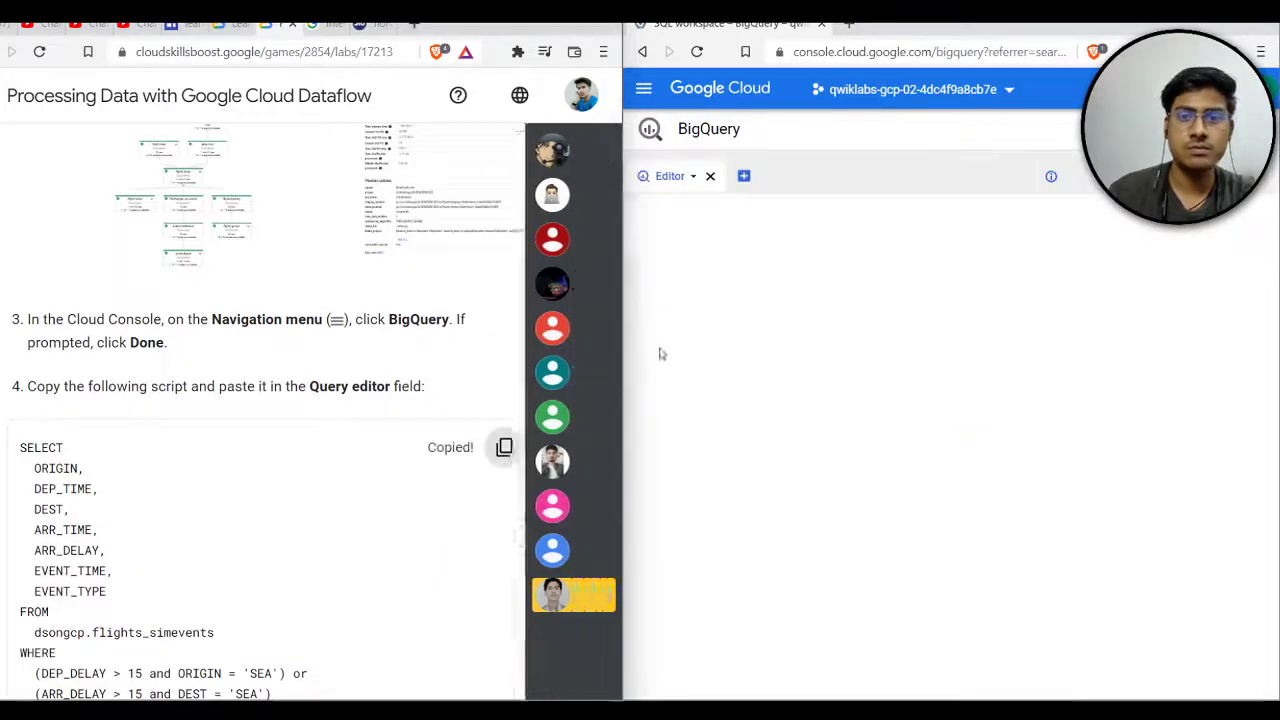
pyautogui.click(1152, 516)
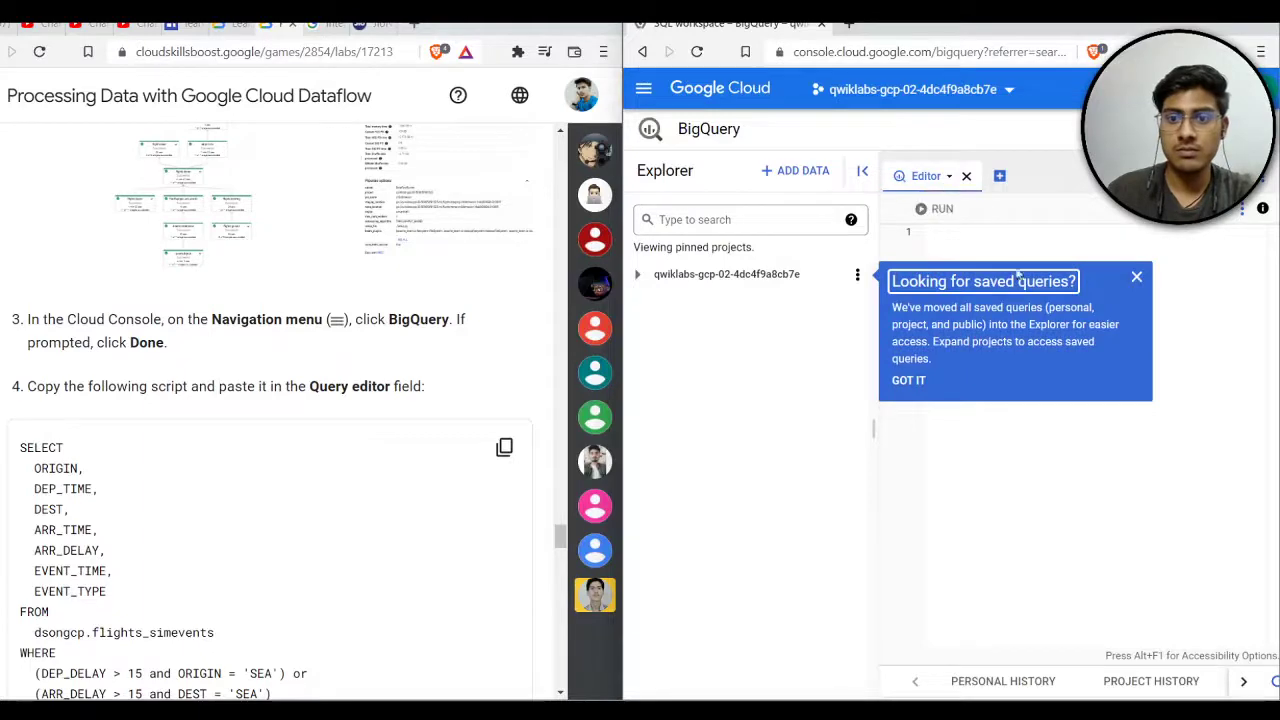
pyautogui.click(1136, 279)
pyautogui.hotkey('ctrl', 'v')
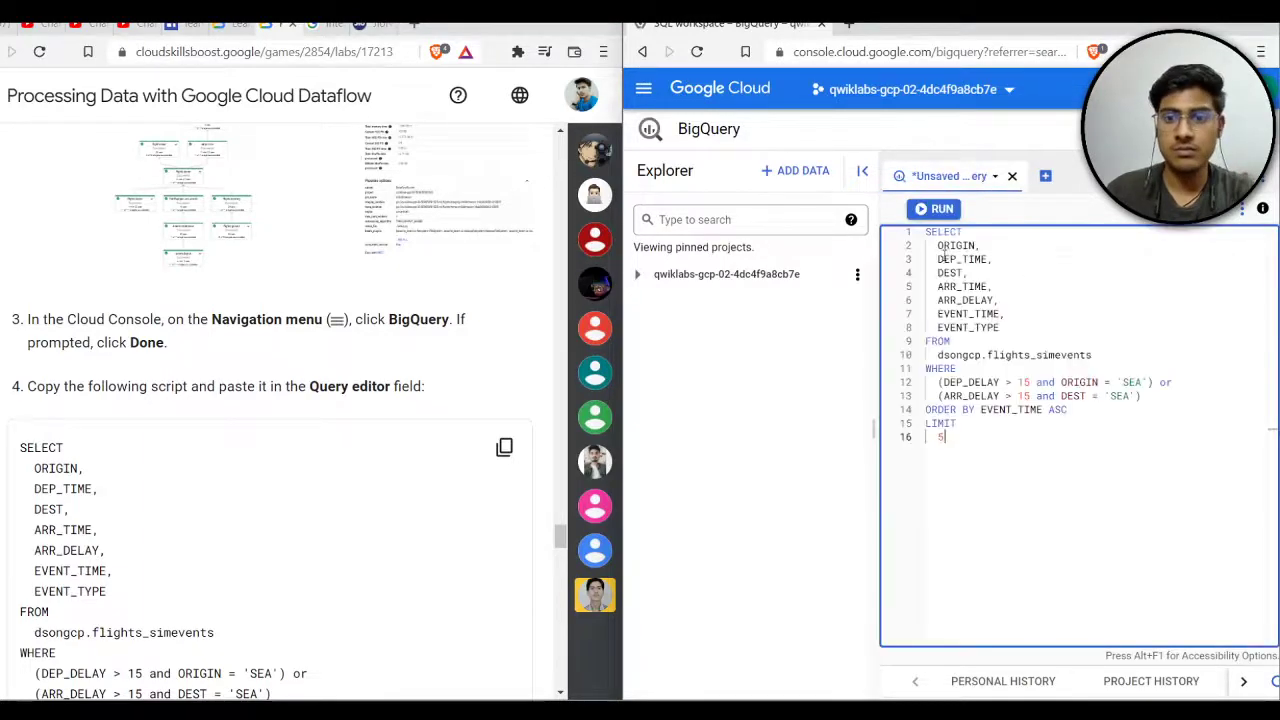
pyautogui.click(942, 209)
pyautogui.scroll(-4, 203, 275)
pyautogui.scroll(-3, 203, 275)
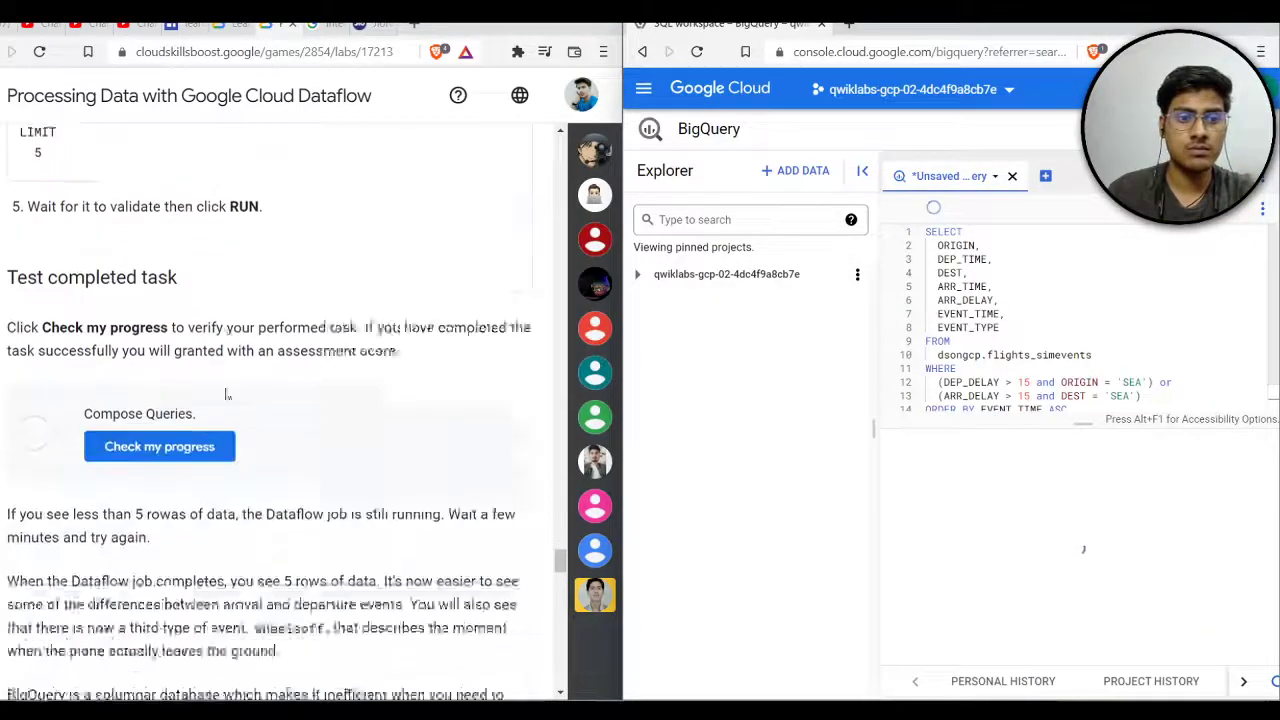
pyautogui.scroll(-3, 203, 275)
pyautogui.click(159, 195)
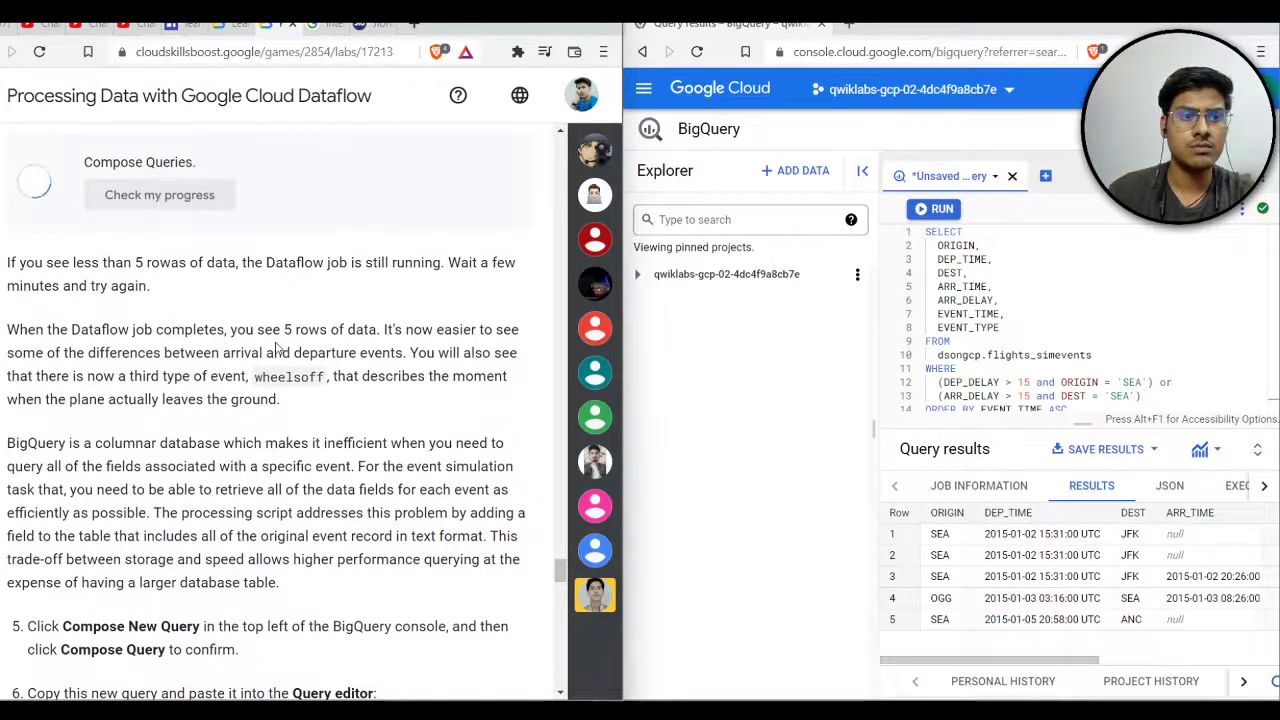
pyautogui.scroll(-3, 277, 348)
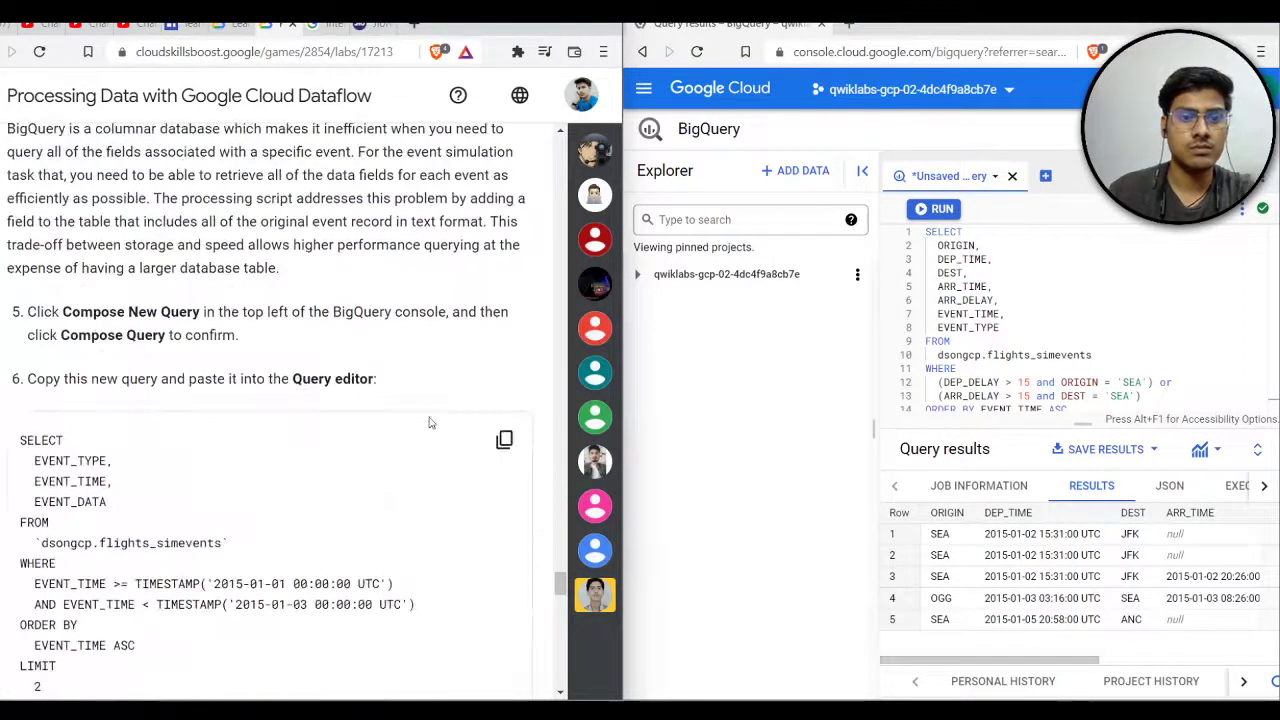
# Step: Run the step 6 EVENT_DATA query, returning the departed and wheelsoff events
pyautogui.click(504, 440)
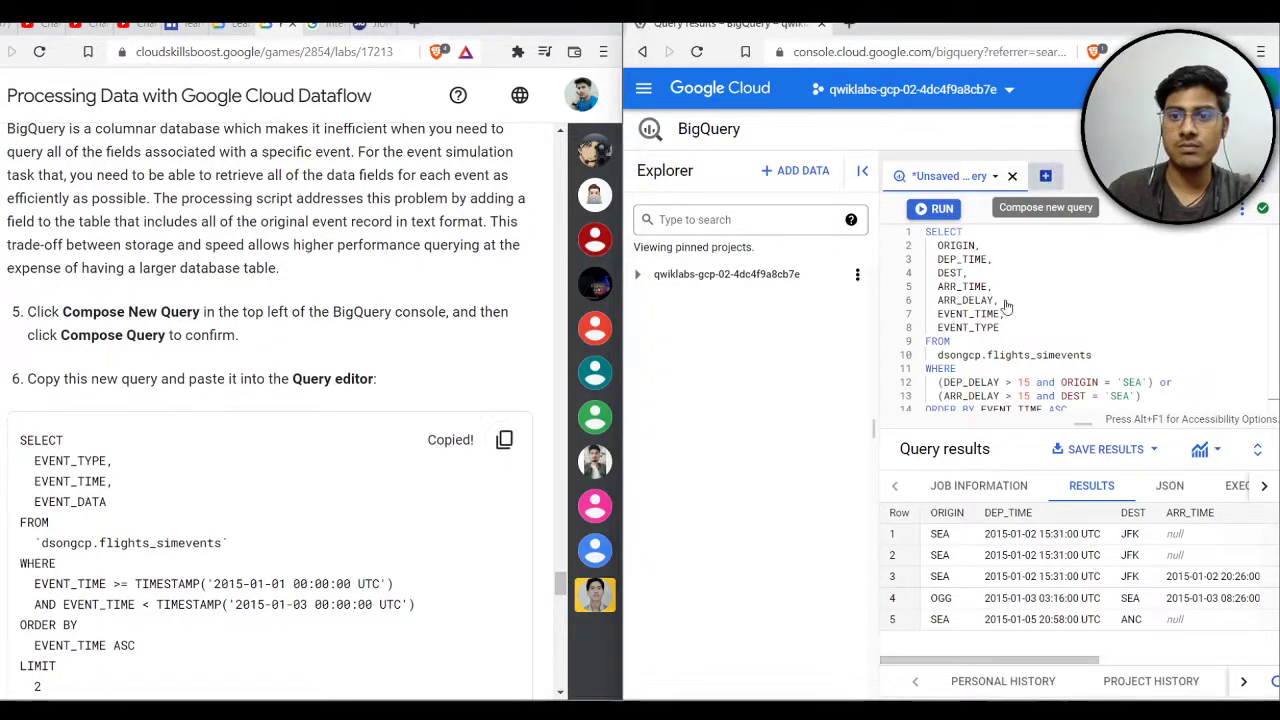
pyautogui.hotkey('ctrl', 'v')
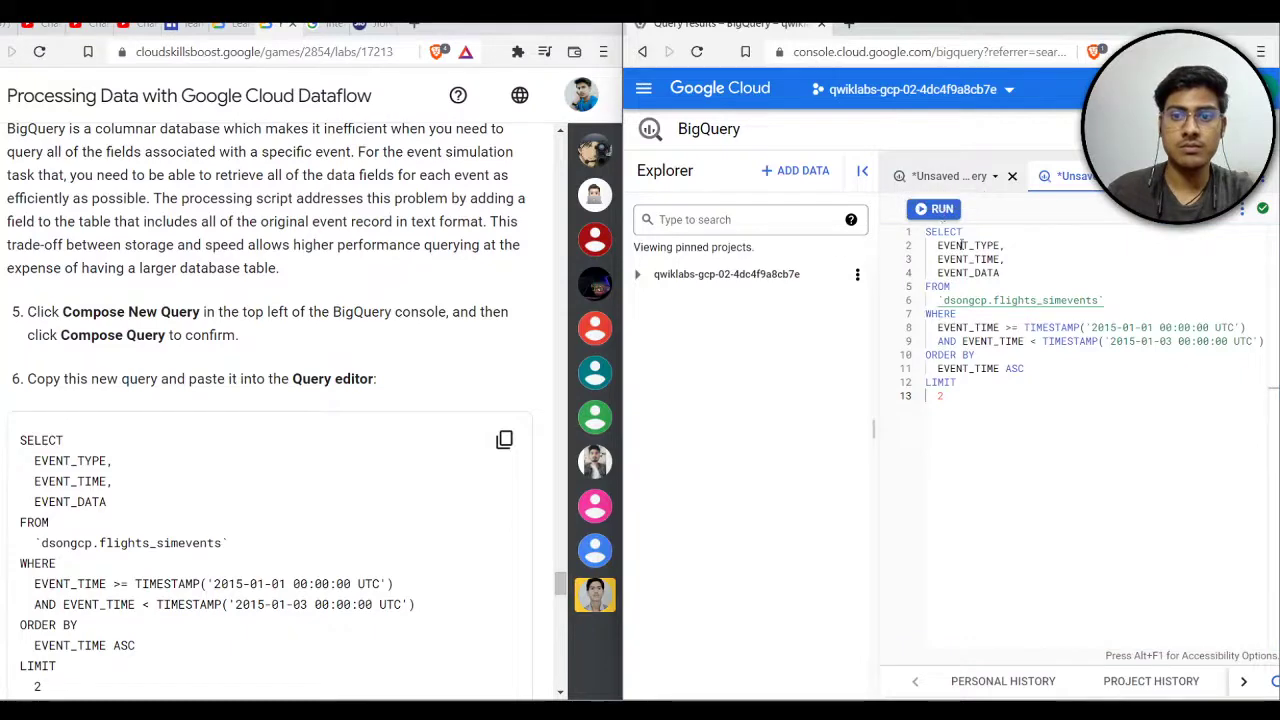
pyautogui.click(941, 212)
pyautogui.scroll(-4, 258, 471)
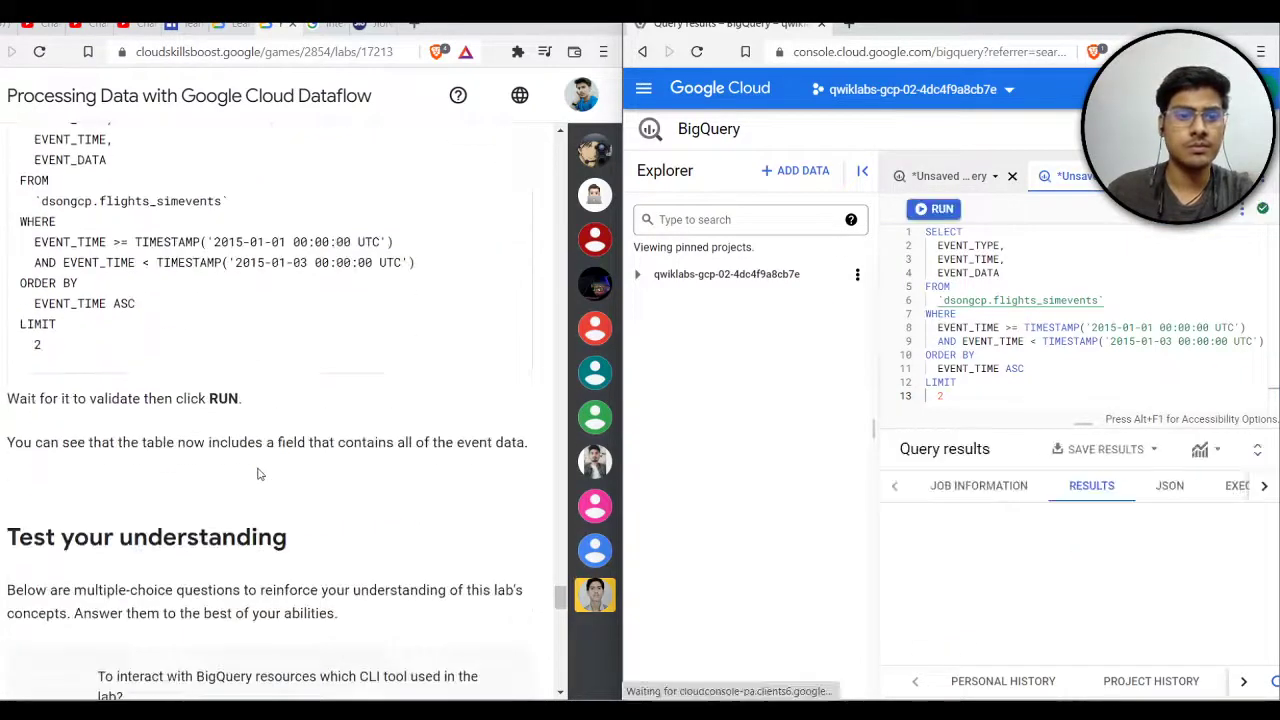
pyautogui.scroll(-2, 258, 473)
pyautogui.scroll(-3, 258, 473)
pyautogui.scroll(-3, 220, 475)
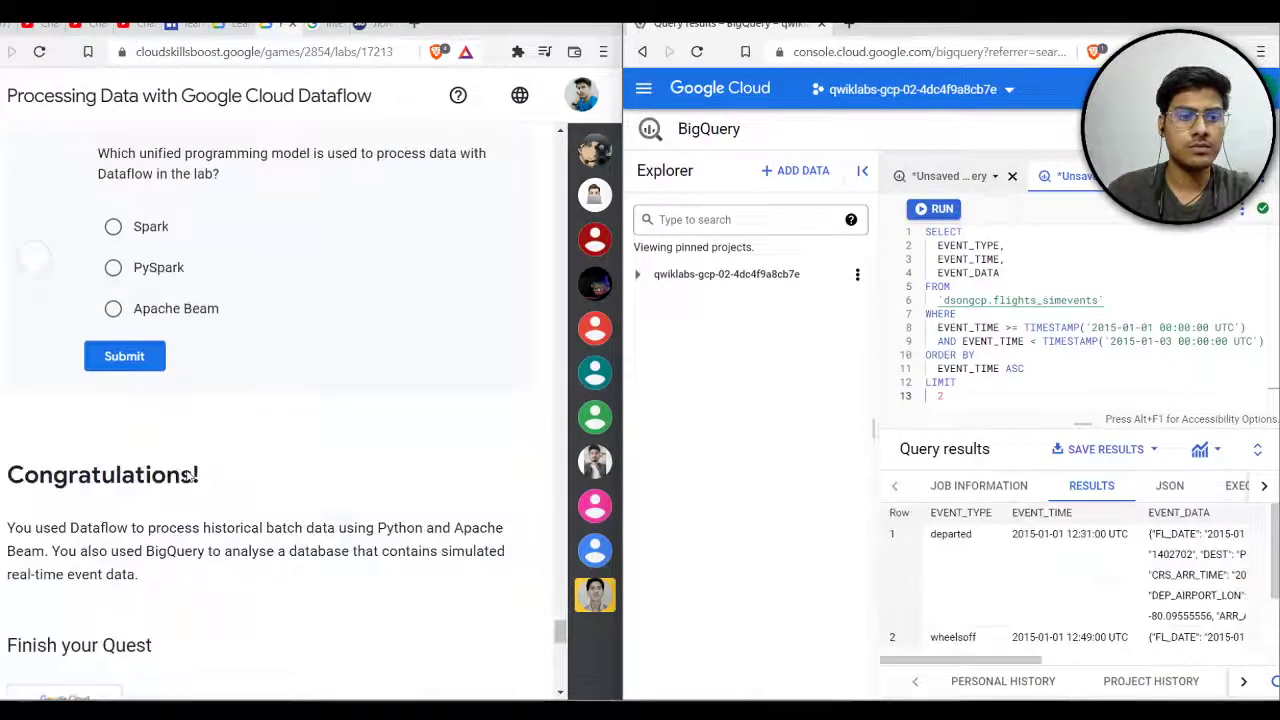
pyautogui.scroll(-3, 186, 476)
pyautogui.scroll(3, 188, 471)
pyautogui.scroll(3, 188, 471)
pyautogui.scroll(4, 277, 469)
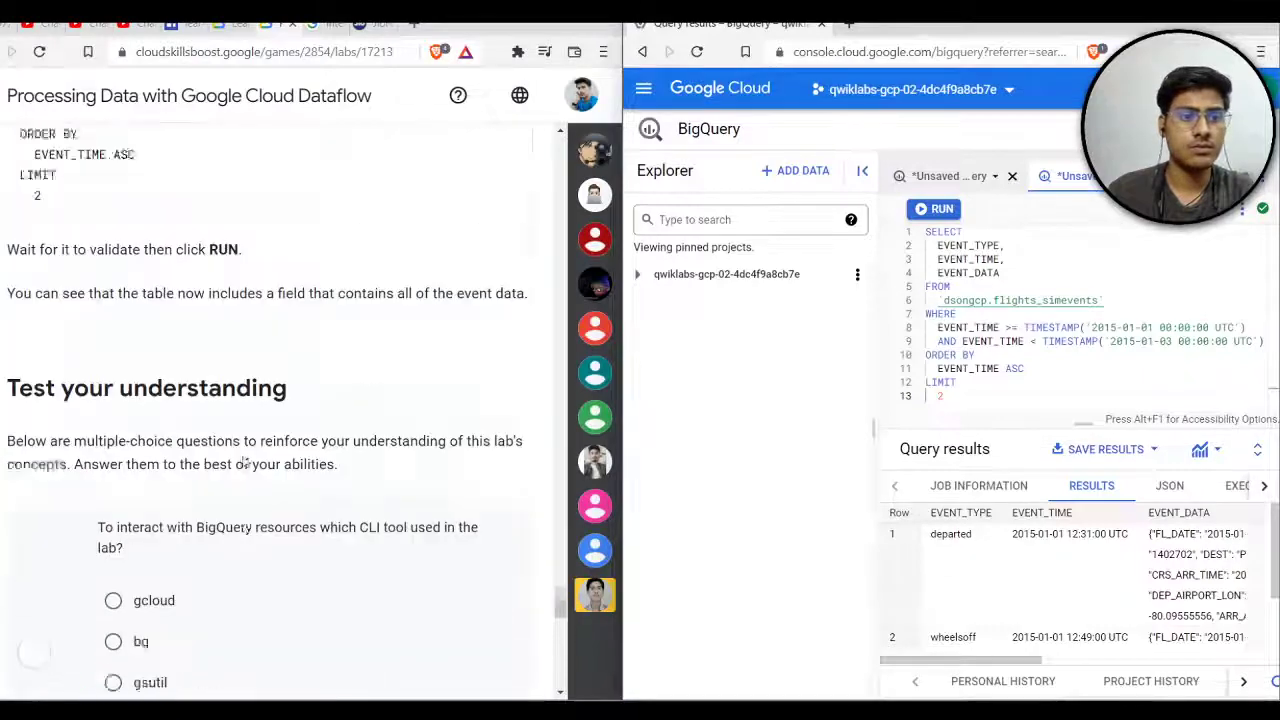
pyautogui.scroll(5, 243, 461)
pyautogui.scroll(1, 245, 461)
pyautogui.scroll(5, 245, 461)
pyautogui.scroll(-6, 245, 458)
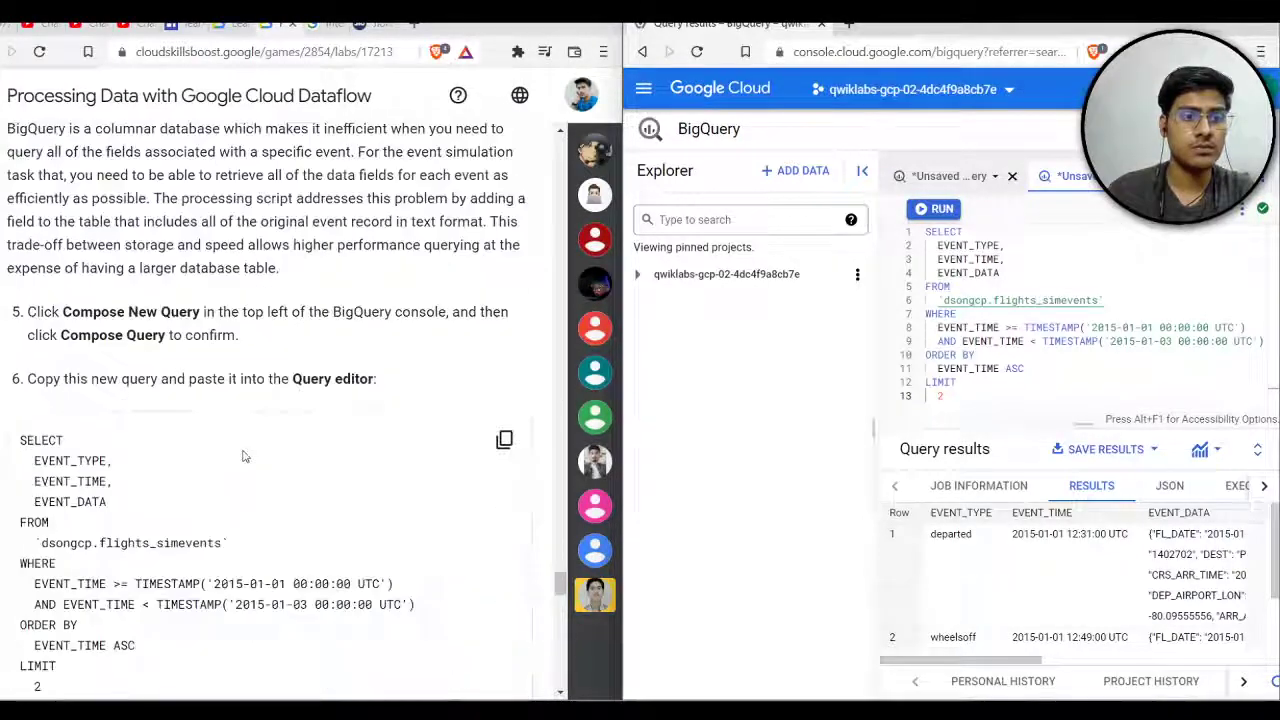
pyautogui.scroll(-5, 245, 455)
pyautogui.scroll(-10, 243, 456)
pyautogui.scroll(-3, 160, 450)
pyautogui.scroll(-1, 264, 345)
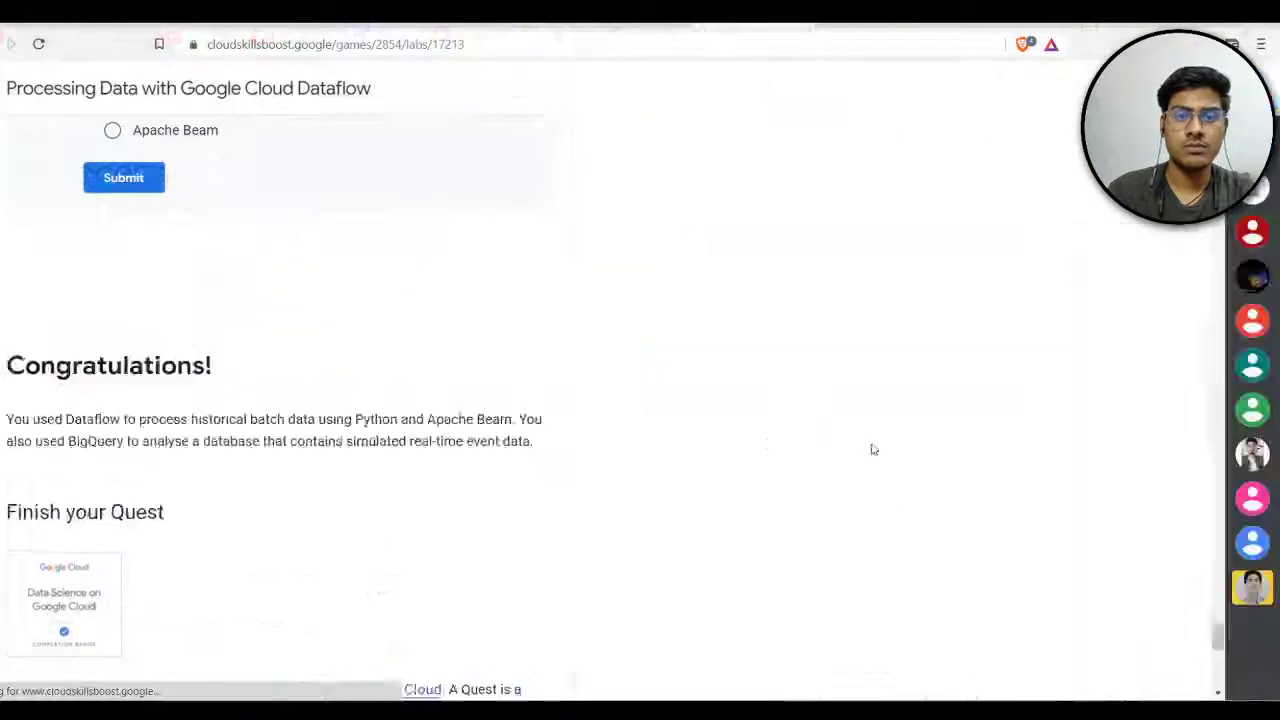
pyautogui.scroll(-4, 705, 432)
pyautogui.scroll(-5, 705, 432)
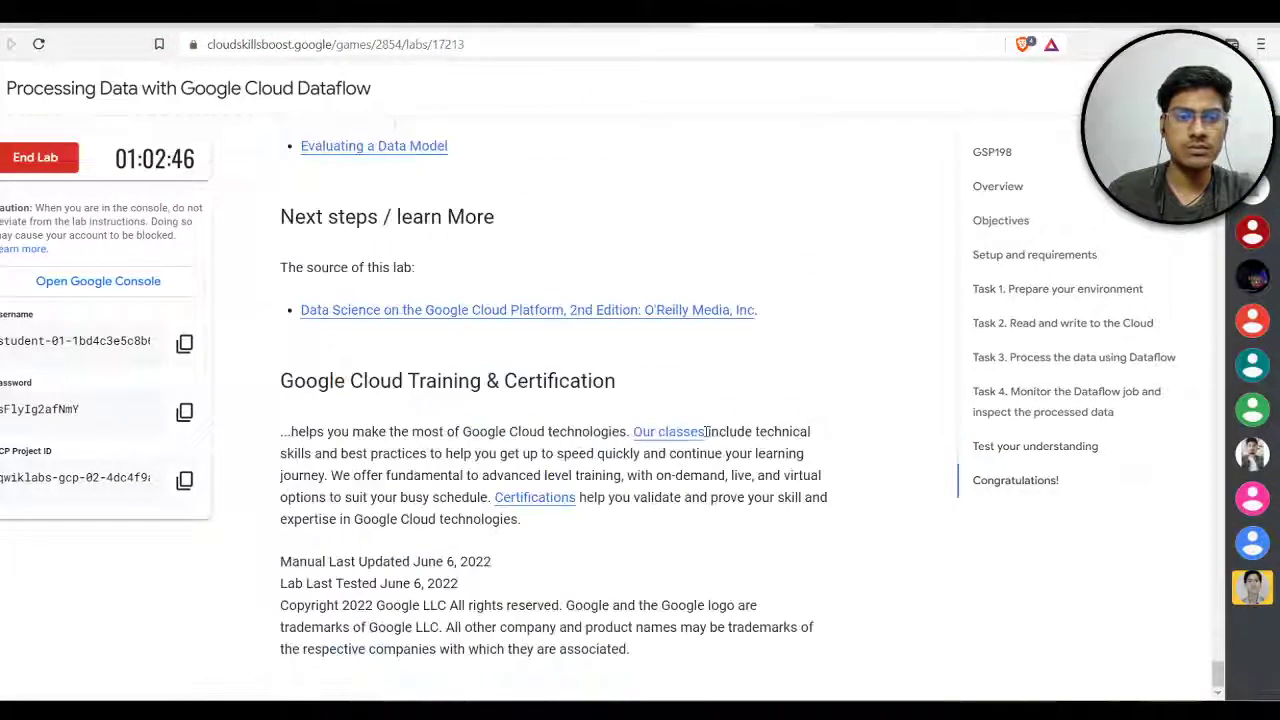
pyautogui.scroll(5, 705, 432)
pyautogui.scroll(3, 705, 432)
pyautogui.scroll(3, 480, 473)
pyautogui.scroll(3, 480, 473)
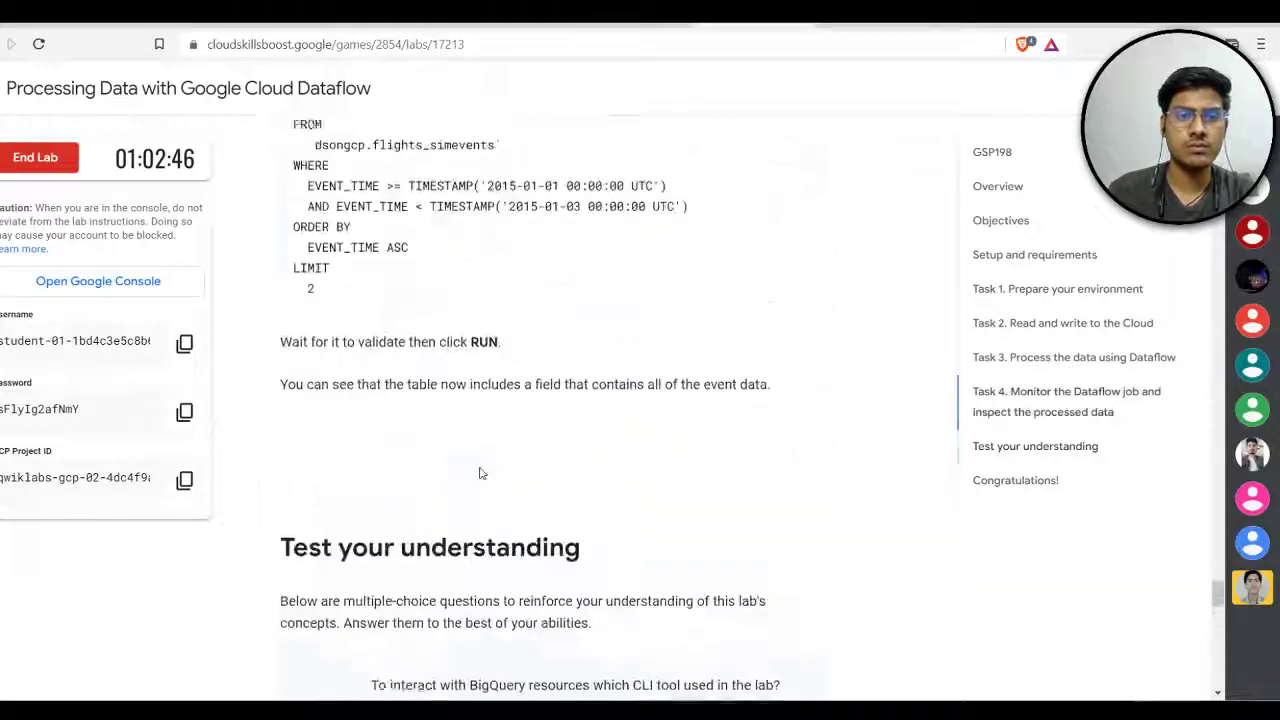
pyautogui.scroll(5, 480, 473)
pyautogui.scroll(4, 480, 473)
pyautogui.scroll(2, 480, 473)
pyautogui.scroll(3, 480, 473)
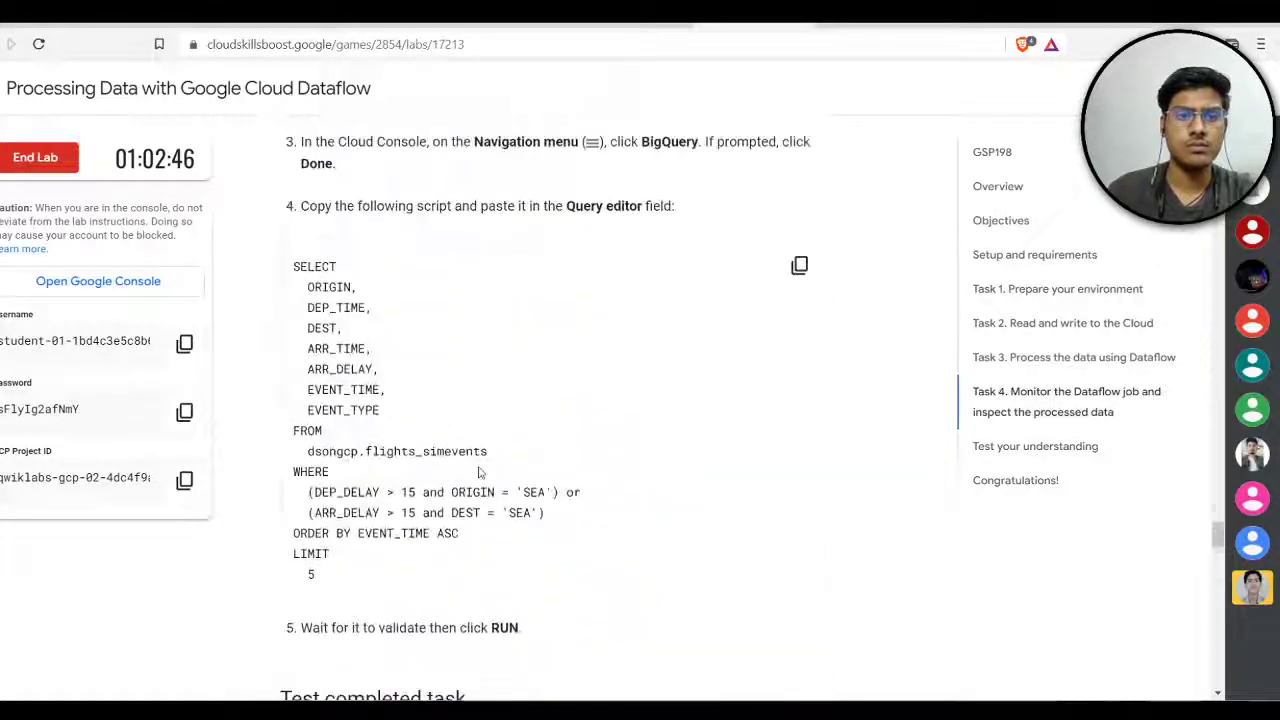
pyautogui.scroll(5, 479, 472)
pyautogui.scroll(4, 479, 472)
pyautogui.scroll(1, 479, 470)
pyautogui.scroll(5, 479, 467)
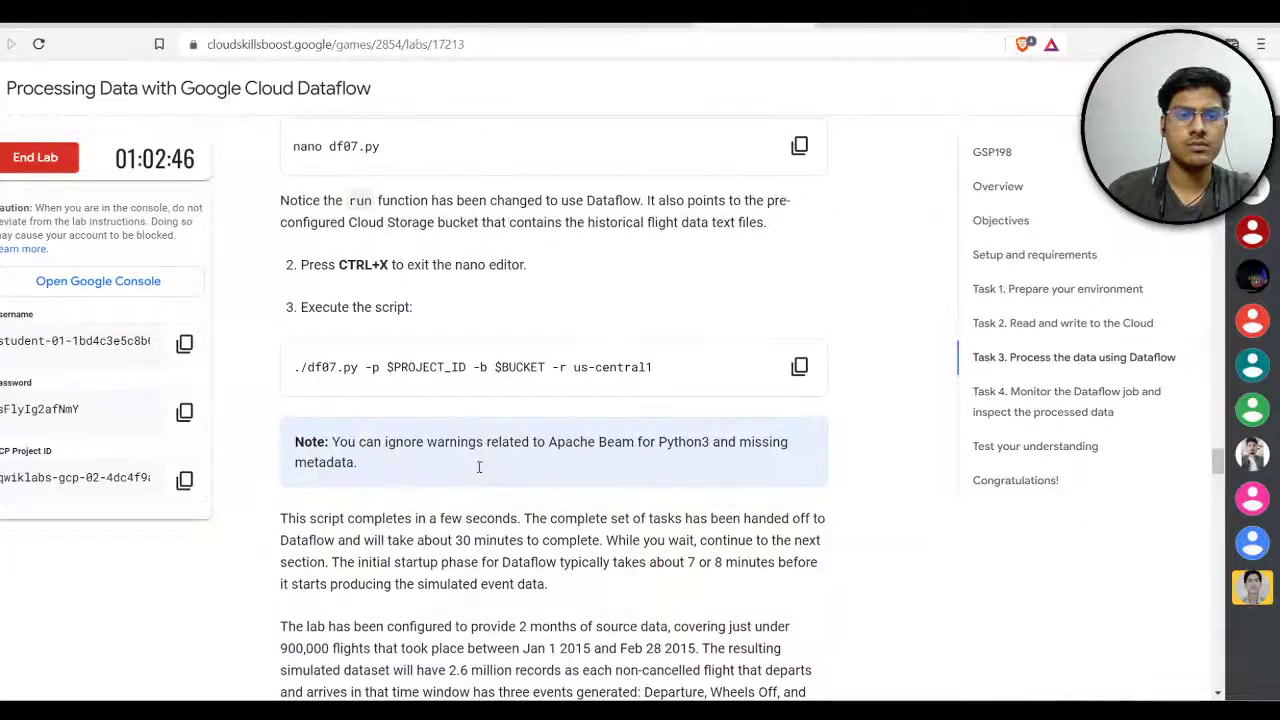
pyautogui.scroll(3, 479, 467)
pyautogui.scroll(5, 479, 467)
pyautogui.scroll(5, 480, 470)
pyautogui.scroll(5, 480, 473)
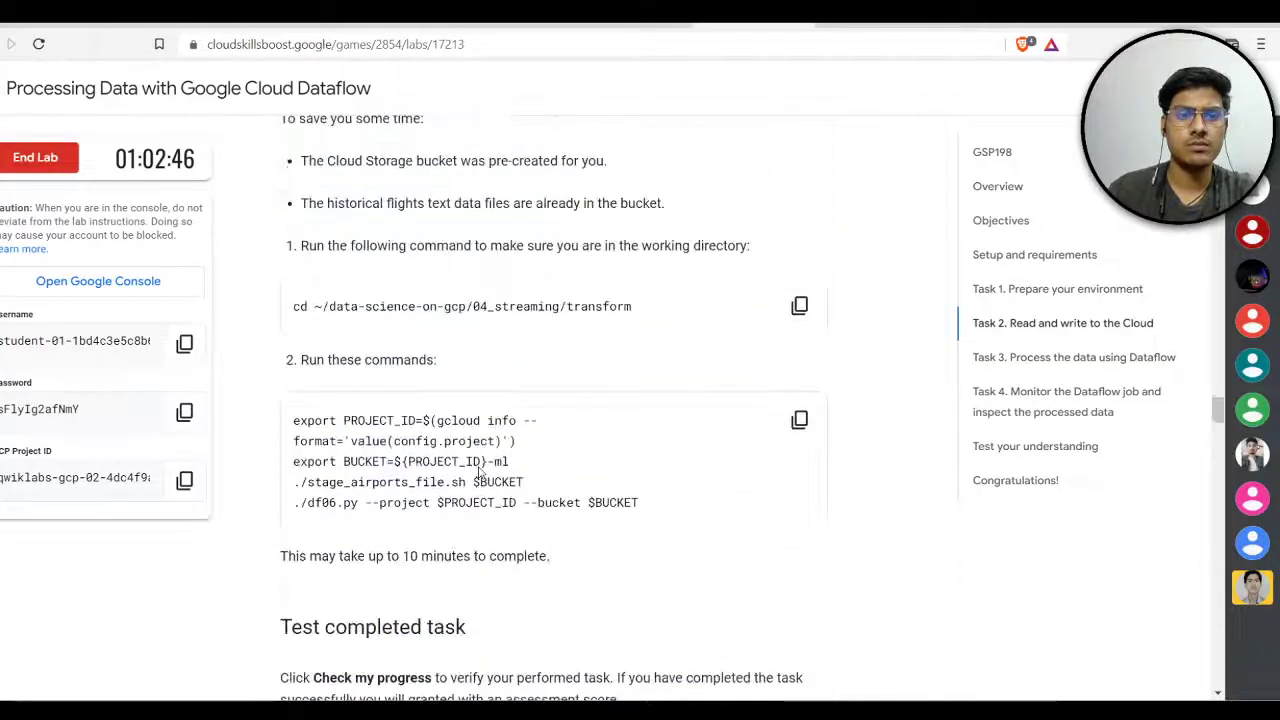
pyautogui.scroll(5, 479, 467)
pyautogui.scroll(4, 479, 467)
pyautogui.scroll(5, 478, 467)
pyautogui.scroll(5, 478, 470)
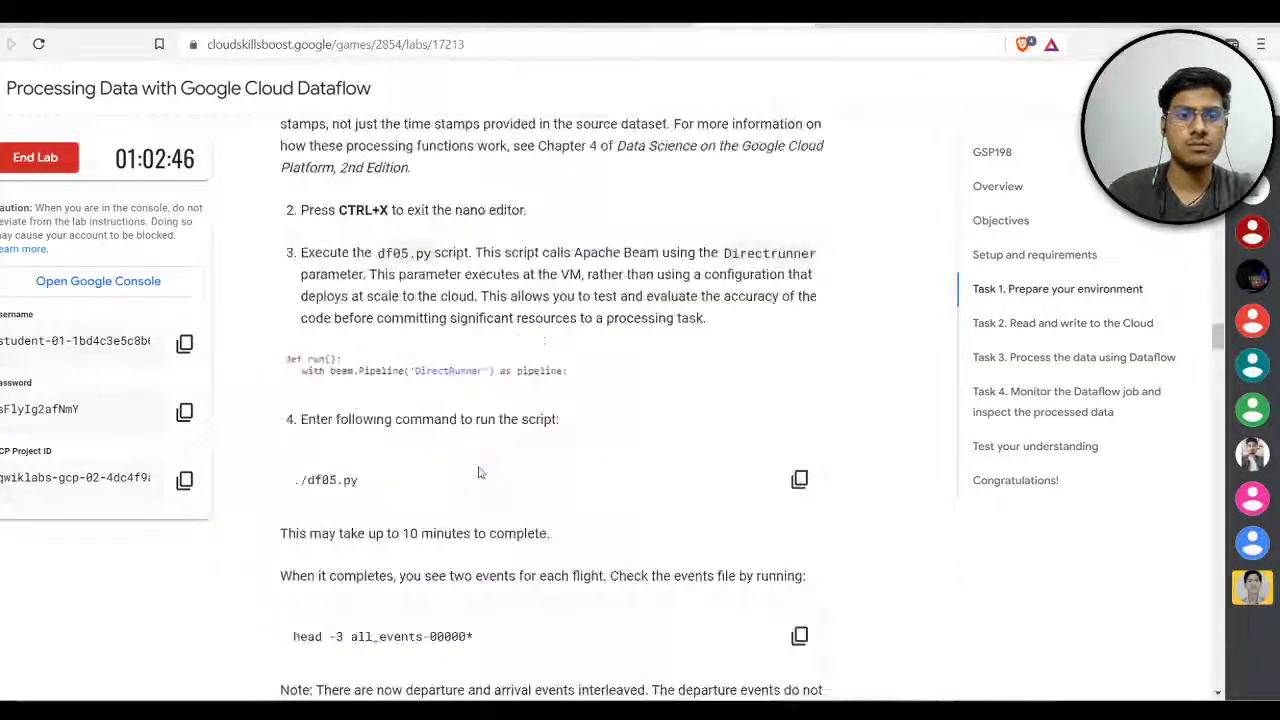
pyautogui.scroll(5, 479, 472)
pyautogui.scroll(3, 479, 472)
pyautogui.scroll(4, 479, 472)
pyautogui.scroll(5, 479, 472)
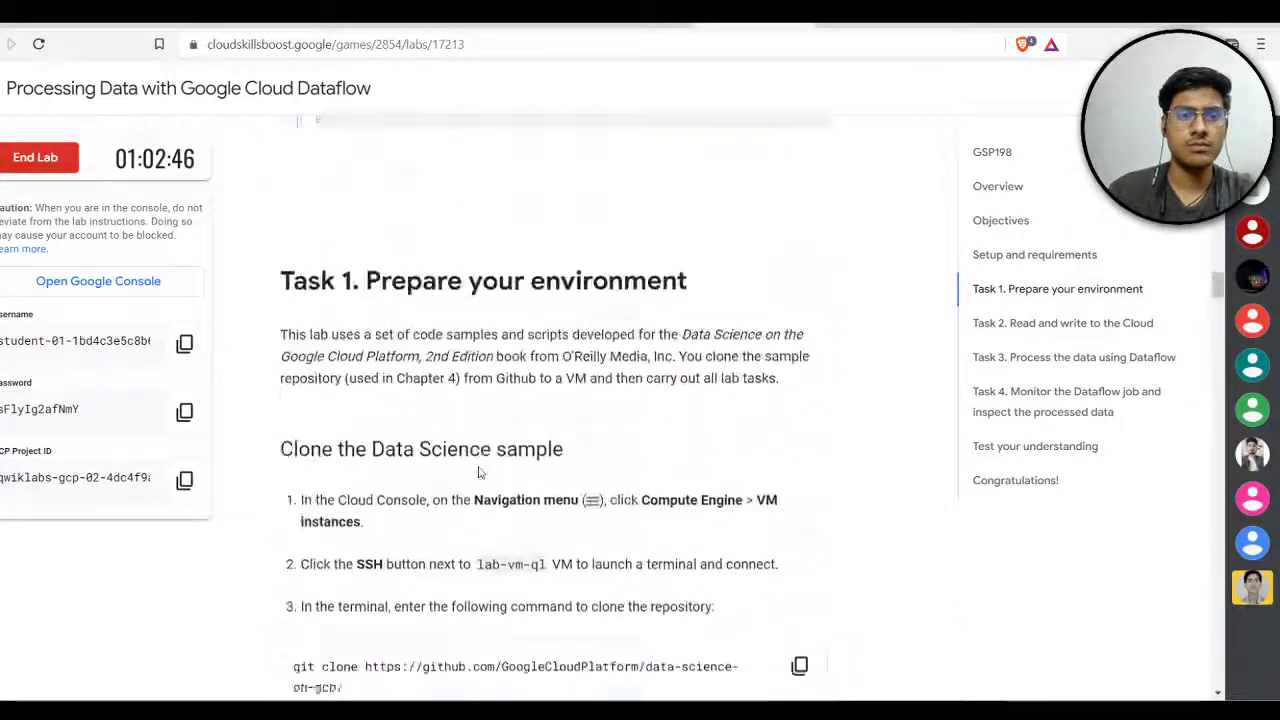
pyautogui.scroll(3, 479, 472)
pyautogui.scroll(-10, 479, 472)
pyautogui.scroll(-5, 479, 472)
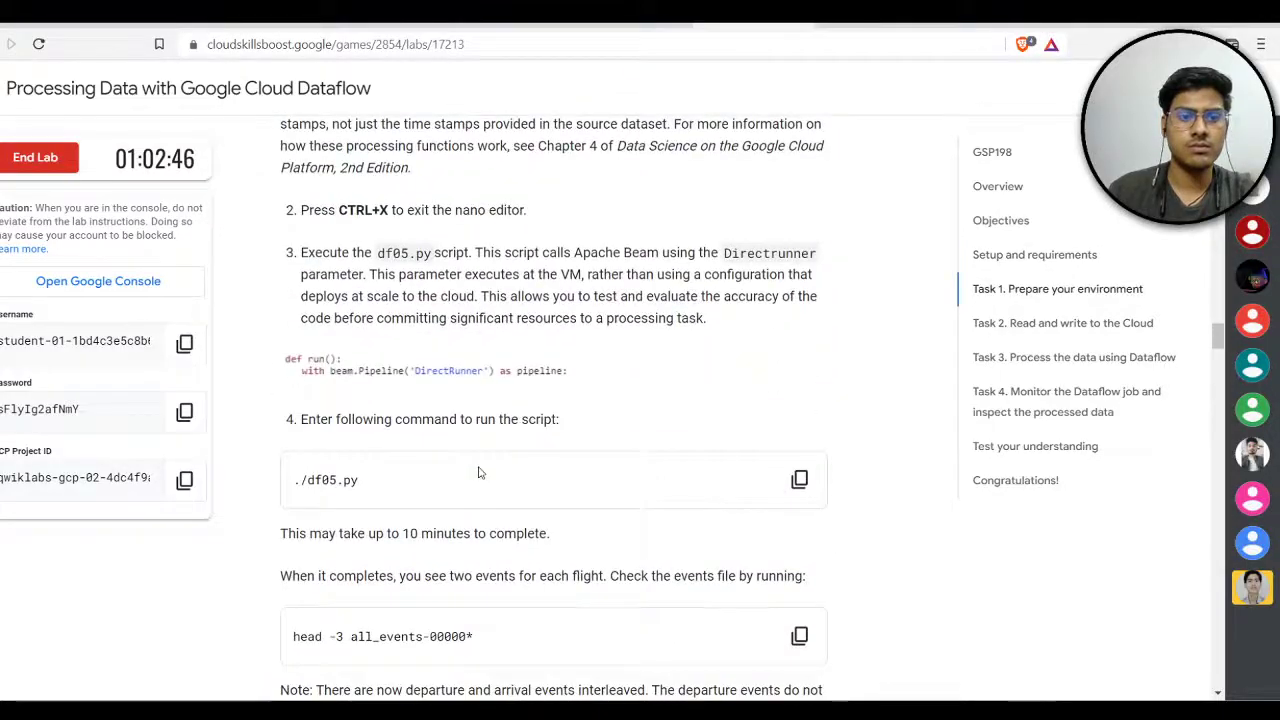
pyautogui.scroll(-5, 478, 472)
pyautogui.scroll(-5, 478, 472)
pyautogui.scroll(9, 478, 472)
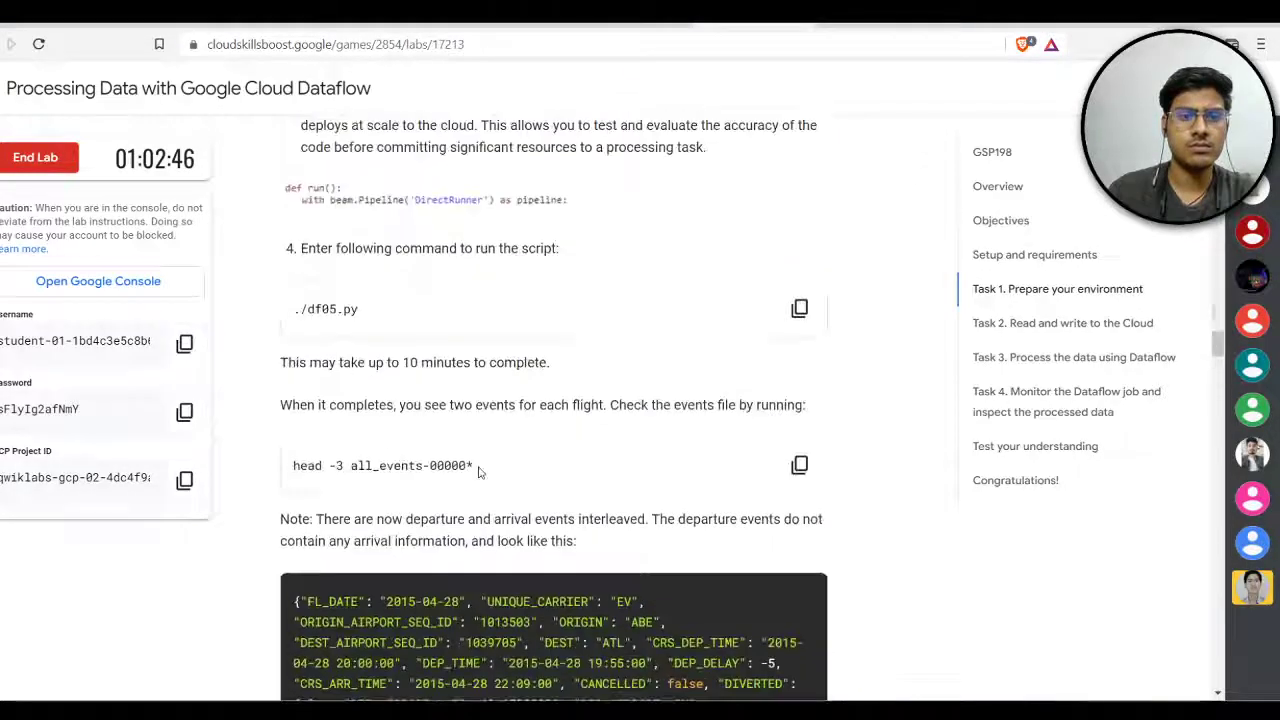
pyautogui.scroll(5, 478, 472)
pyautogui.scroll(5, 478, 472)
pyautogui.scroll(5, 478, 472)
pyautogui.scroll(5, 480, 463)
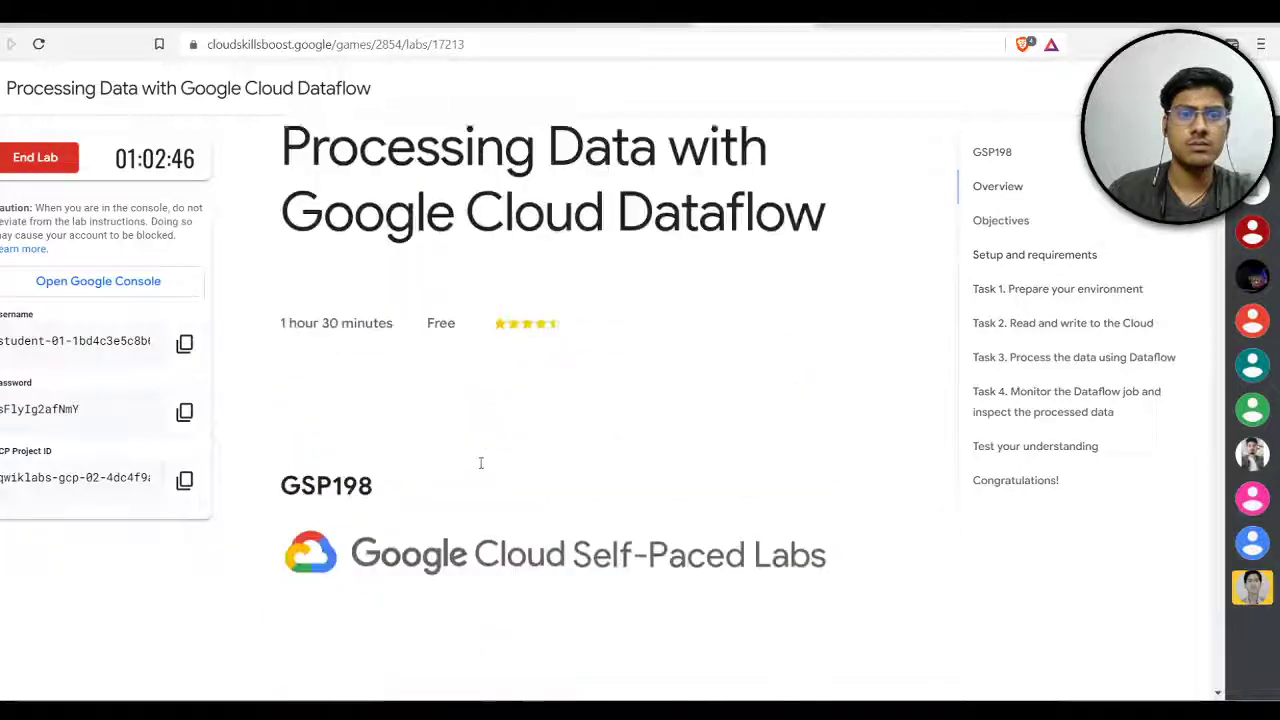
# Step: End the lab and submit a five-star rating
pyautogui.click(35, 157)
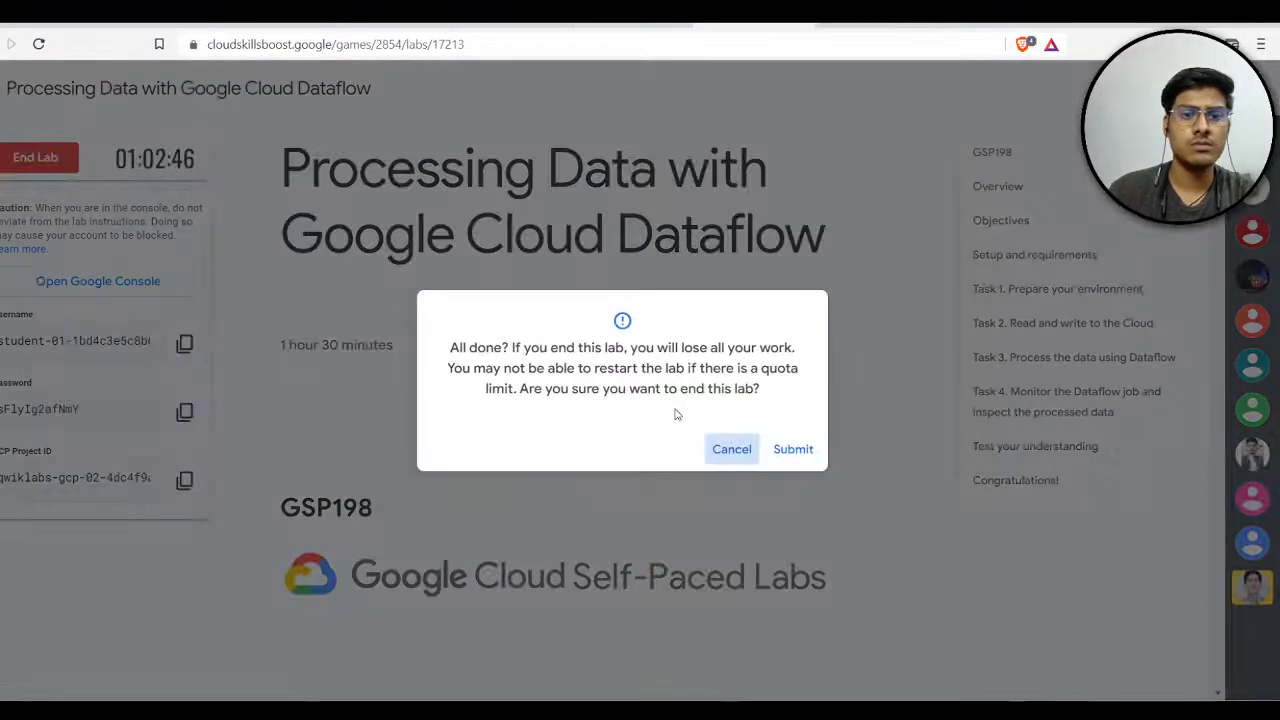
pyautogui.click(776, 452)
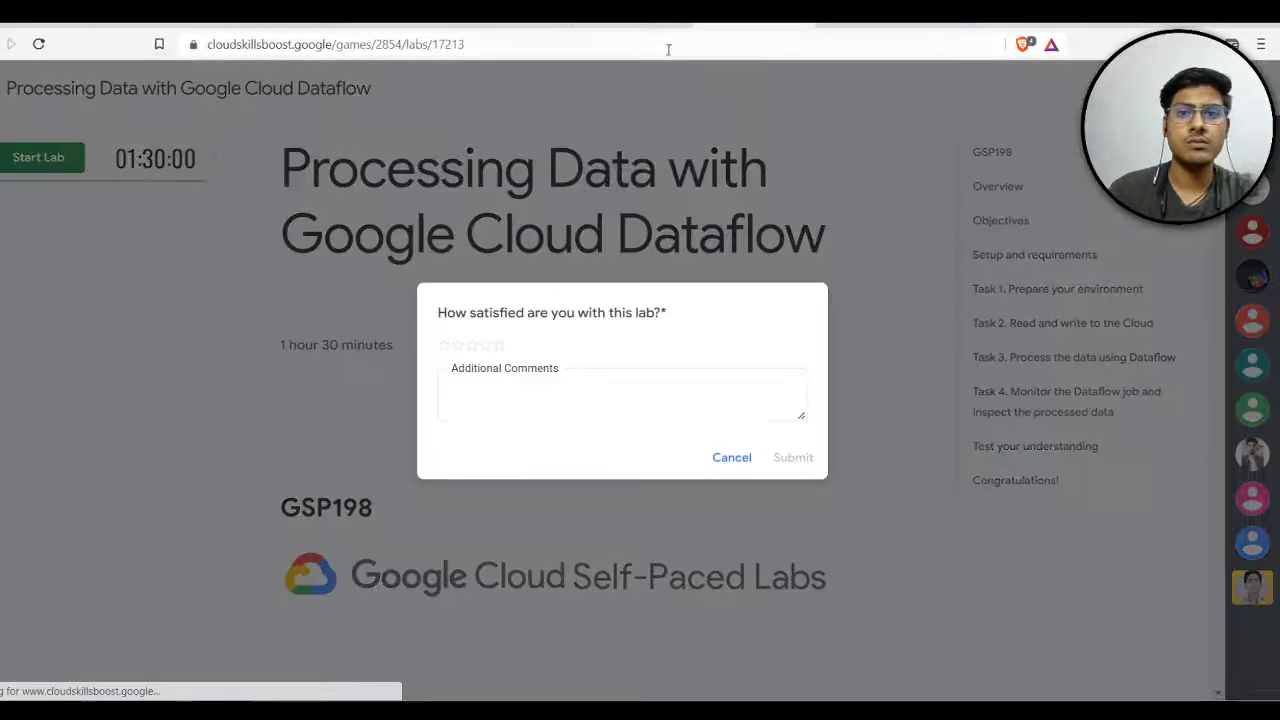
pyautogui.click(503, 347)
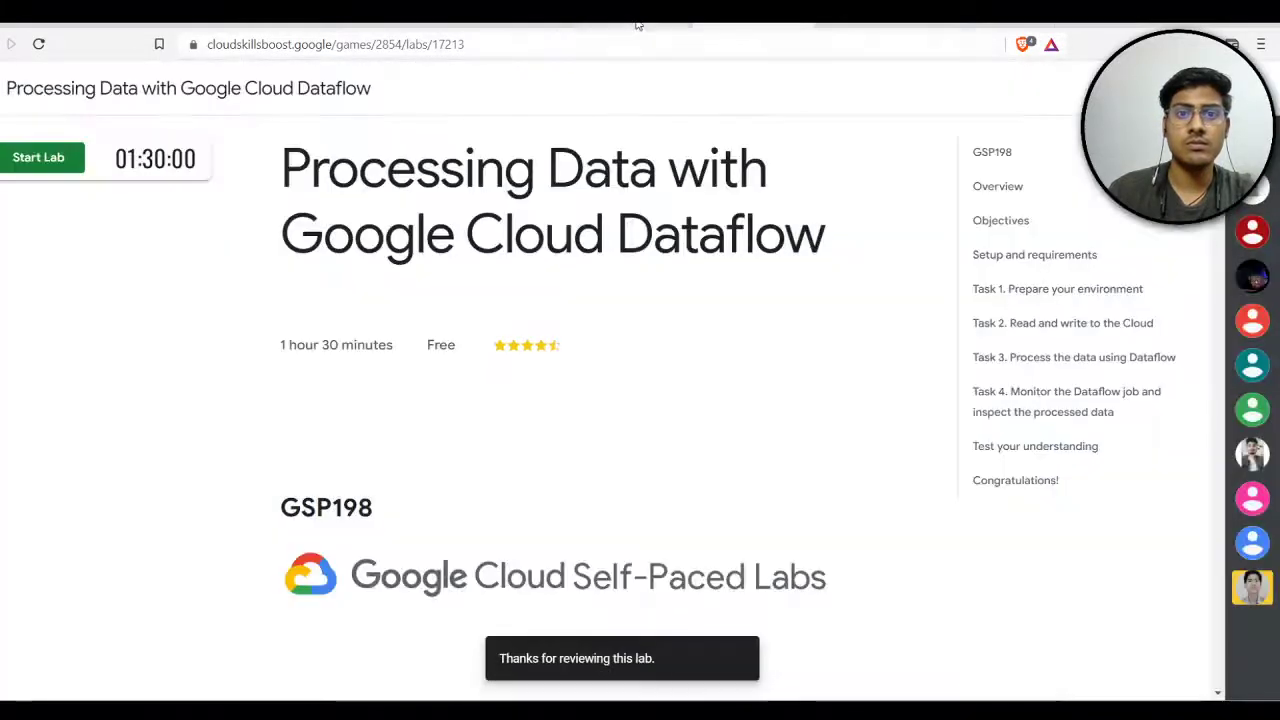
pyautogui.click(638, 22)
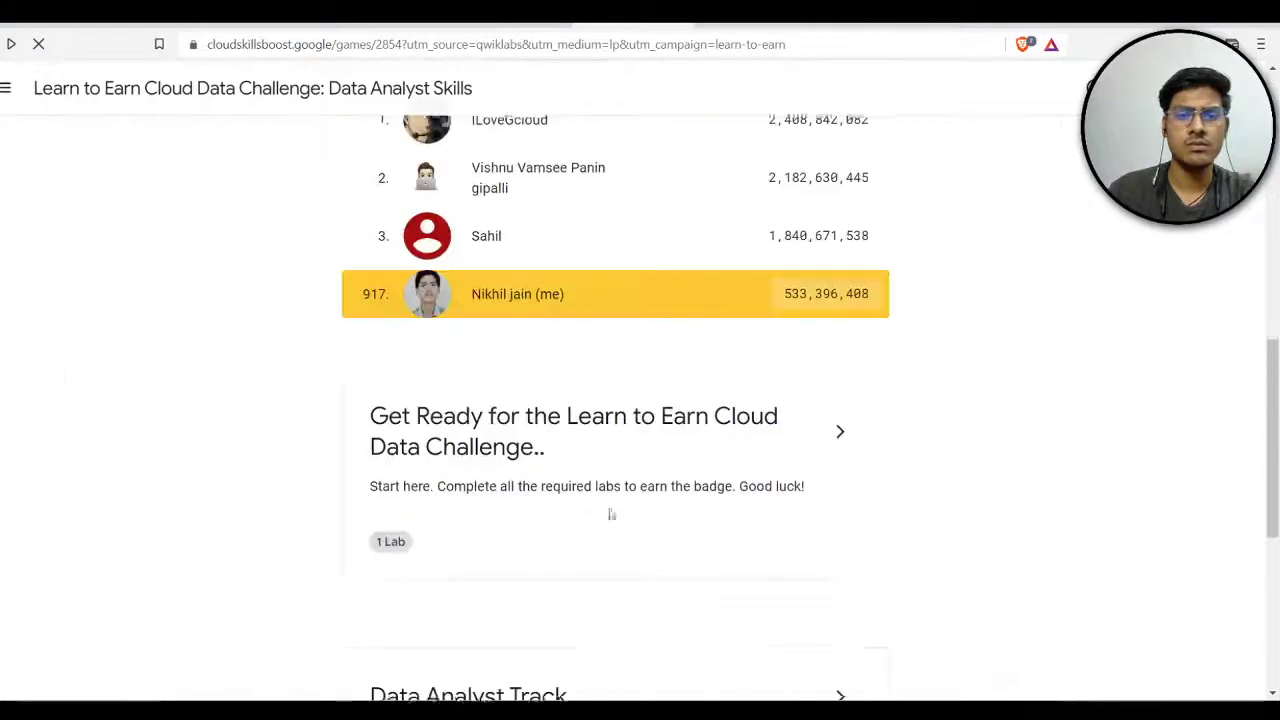
# Step: Expand the Data Analyst Track to see the Dataflow lab marked completed
pyautogui.scroll(-2, 760, 350)
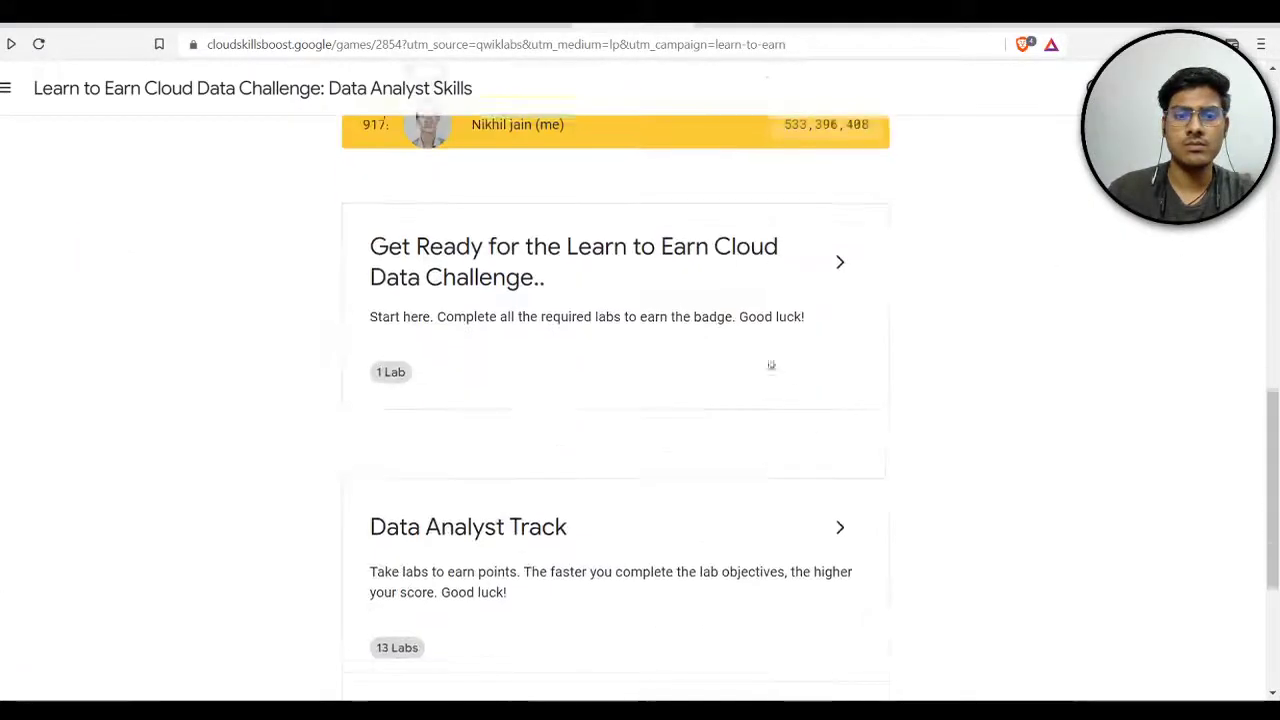
pyautogui.click(838, 524)
pyautogui.scroll(-6, 660, 511)
pyautogui.scroll(-3, 560, 480)
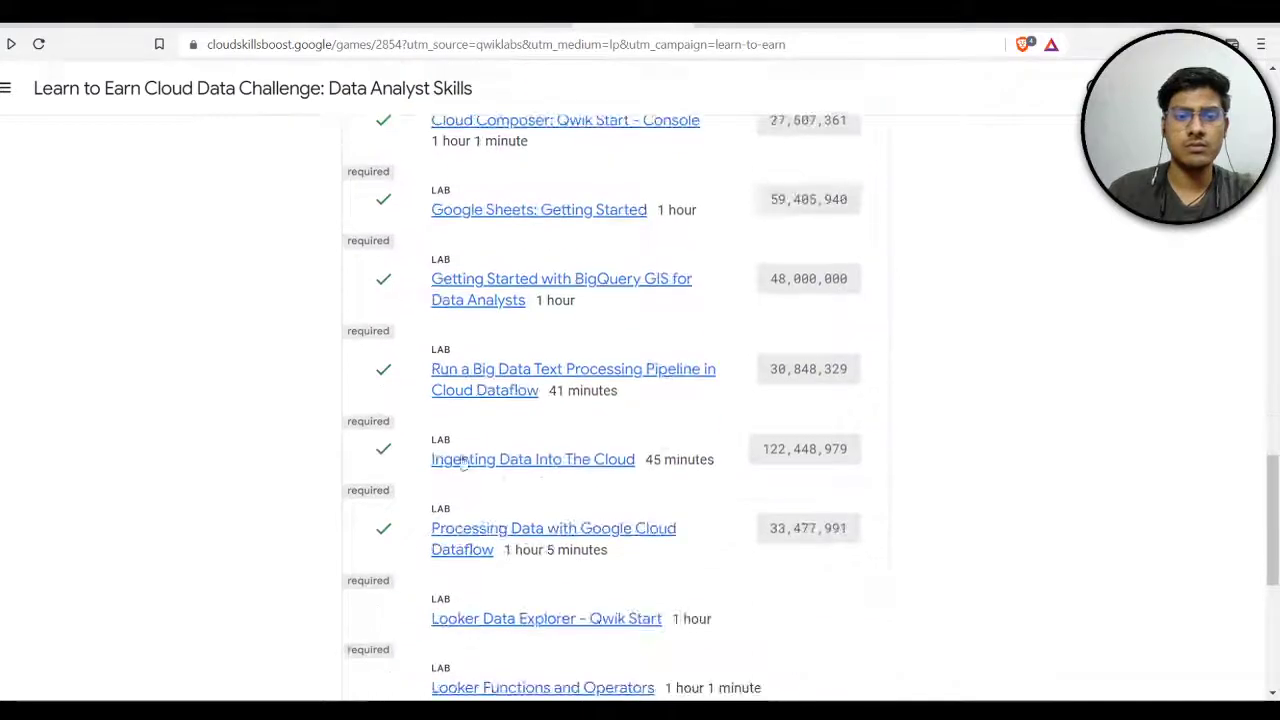